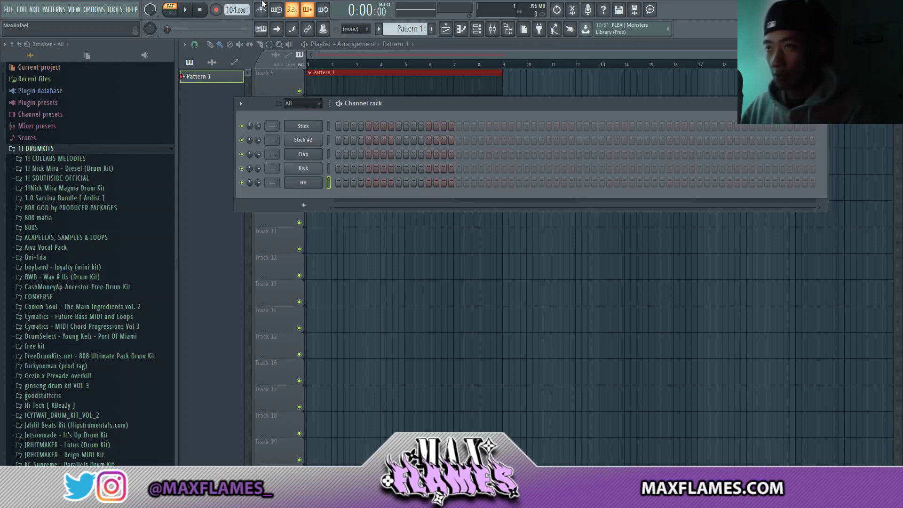
Step: Open the Edison audio editor and bring up its dialog for loading a sample
double_click(412, 74)
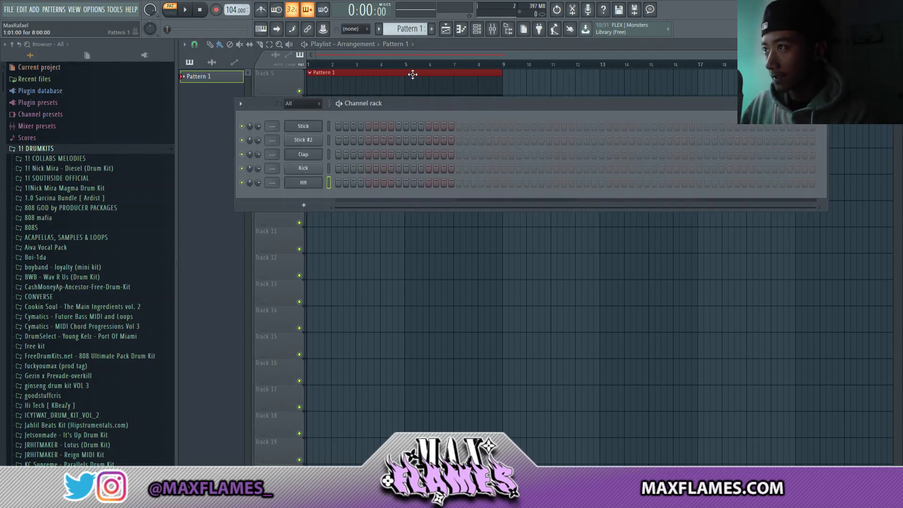
left_click(572, 10)
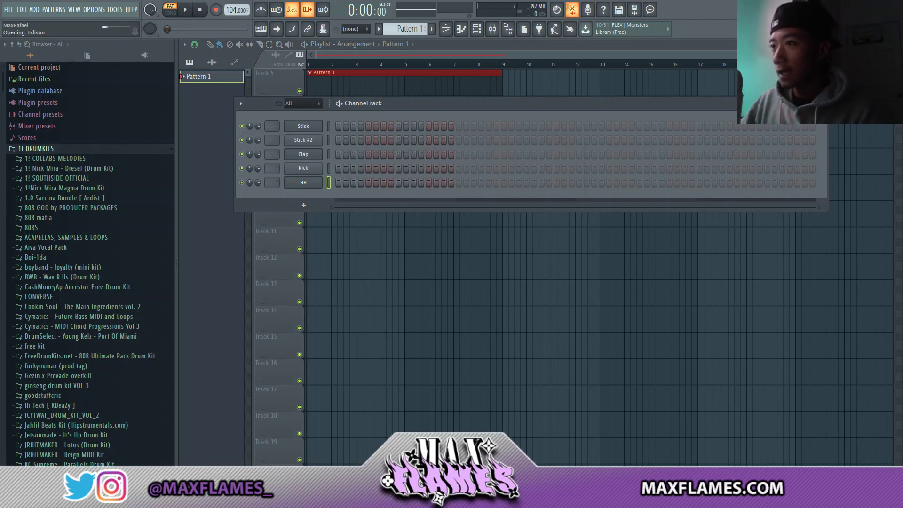
left_click_drag(369, 136, 409, 97)
left_click(289, 137)
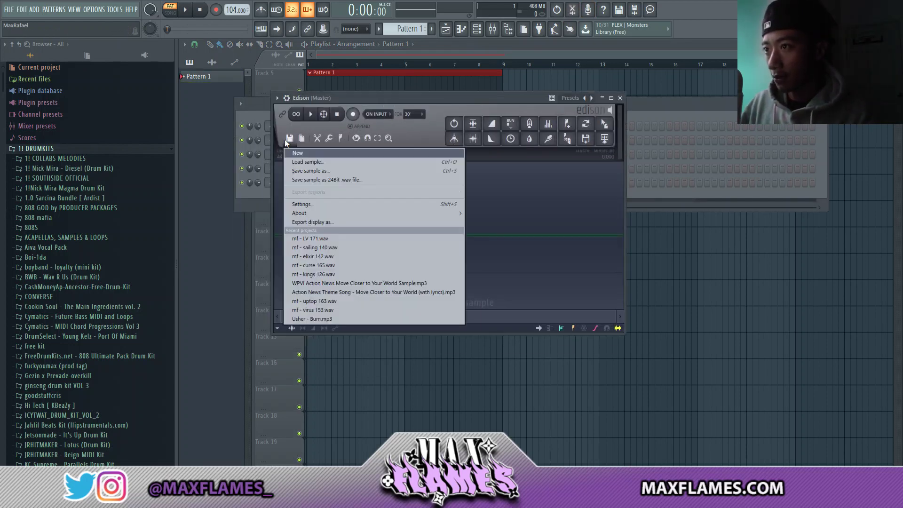
left_click(299, 163)
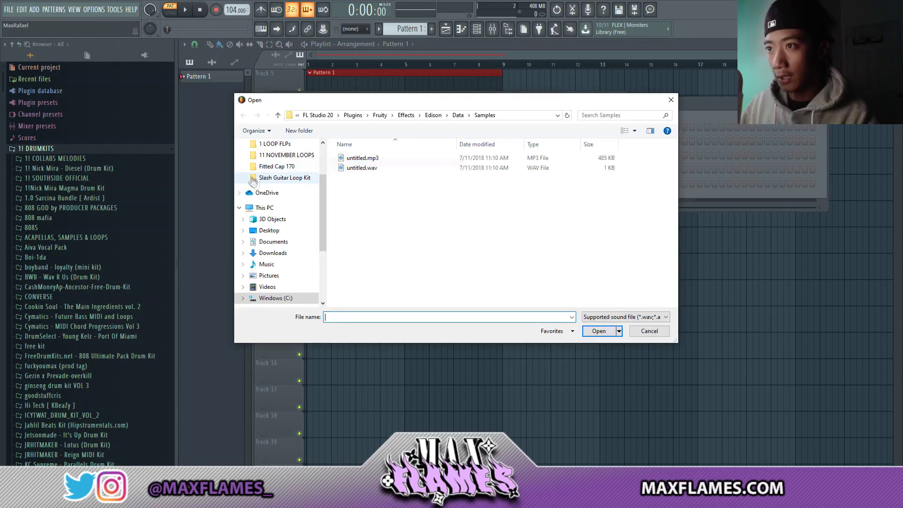
Step: Load usher burn instrumental.mp3 from the usher burn folder in Downloads into Edison
left_click(275, 156)
double_click(374, 205)
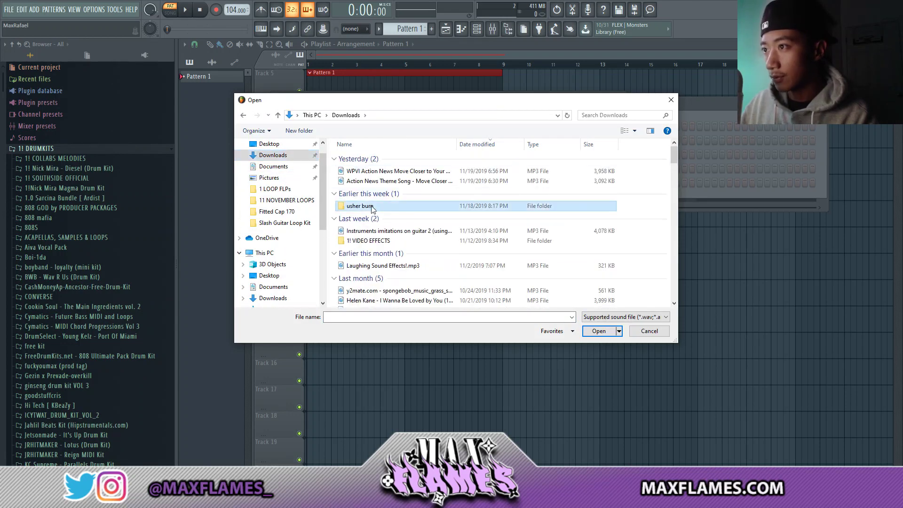
left_click_drag(384, 100, 320, 82)
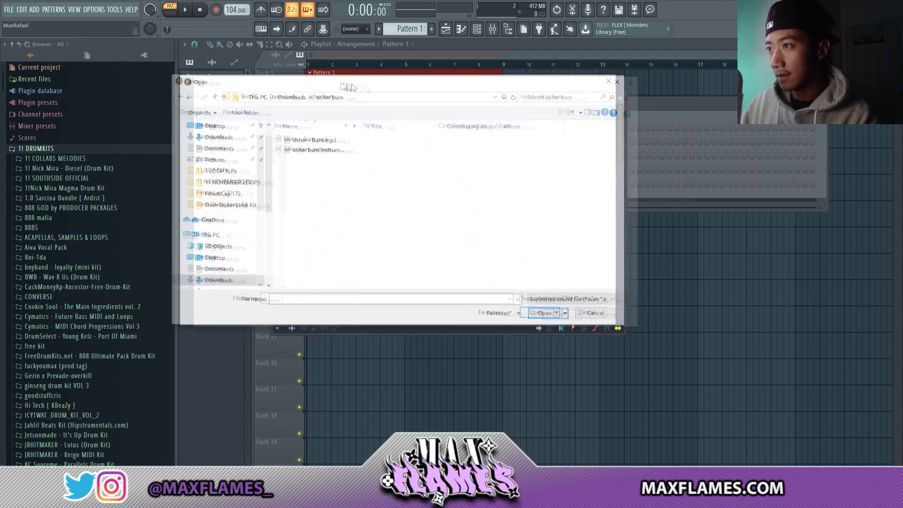
left_click(308, 150)
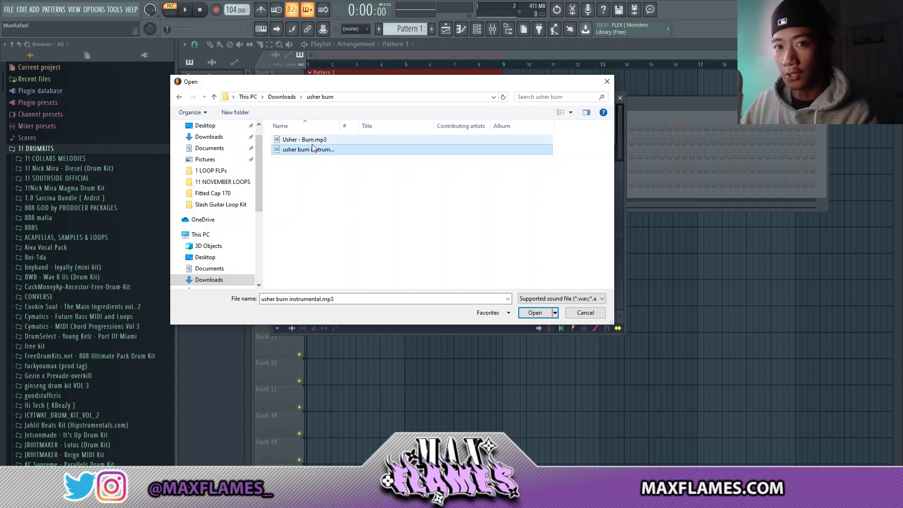
left_click(327, 190)
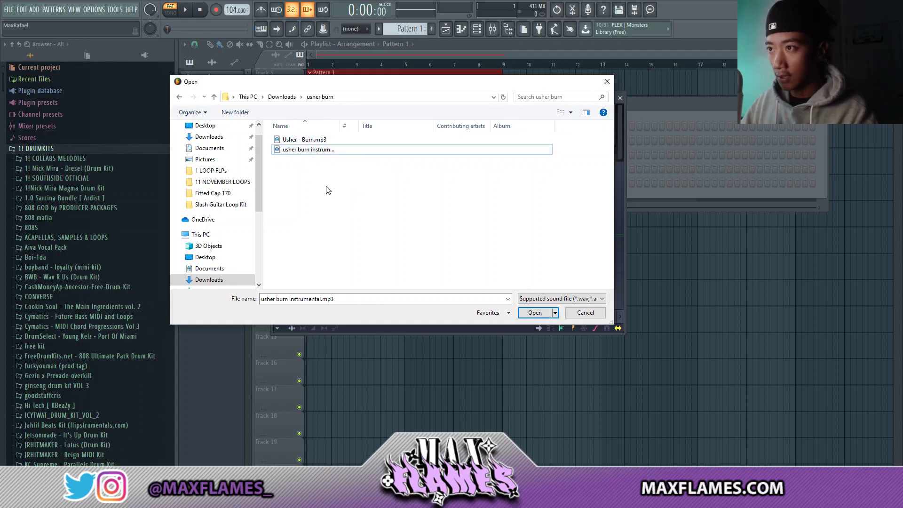
left_click(327, 151)
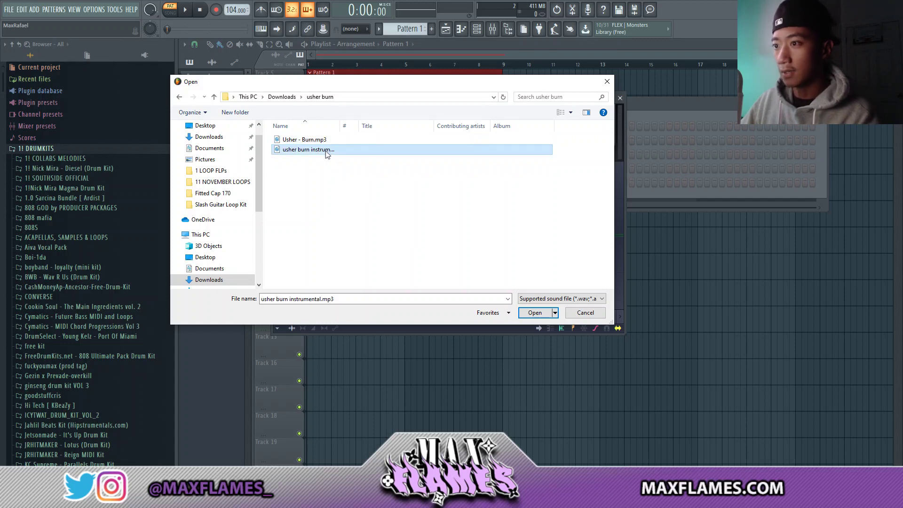
left_click(523, 314)
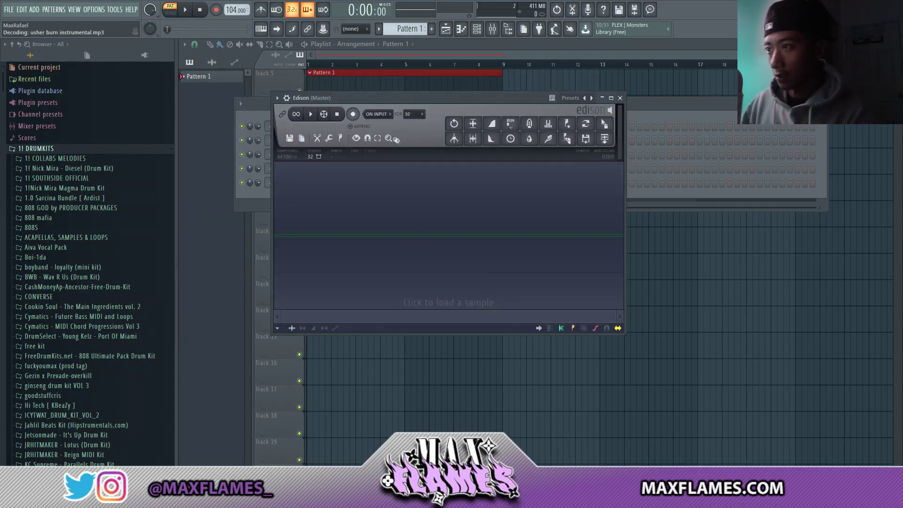
left_click_drag(375, 100, 443, 84)
Step: Select the quiet intro of the waveform from about 4.95 s to 14.08 s and play it back
scroll(386, 182, "up", 3)
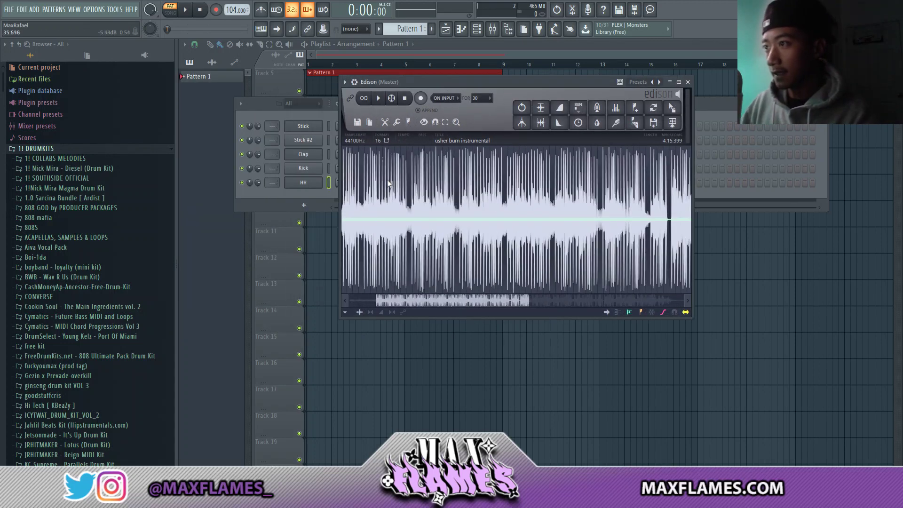
scroll(386, 183, "down", 3)
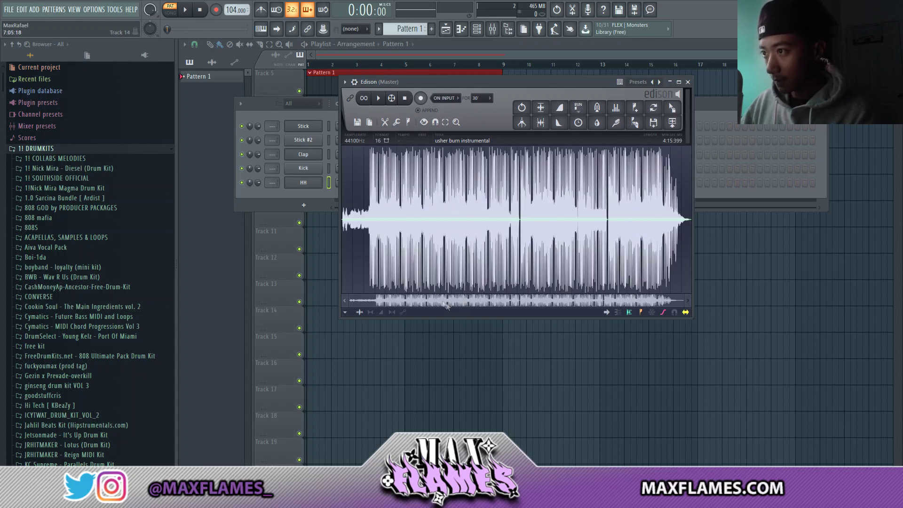
scroll(367, 254, "up", 4)
scroll(368, 257, "up", 5)
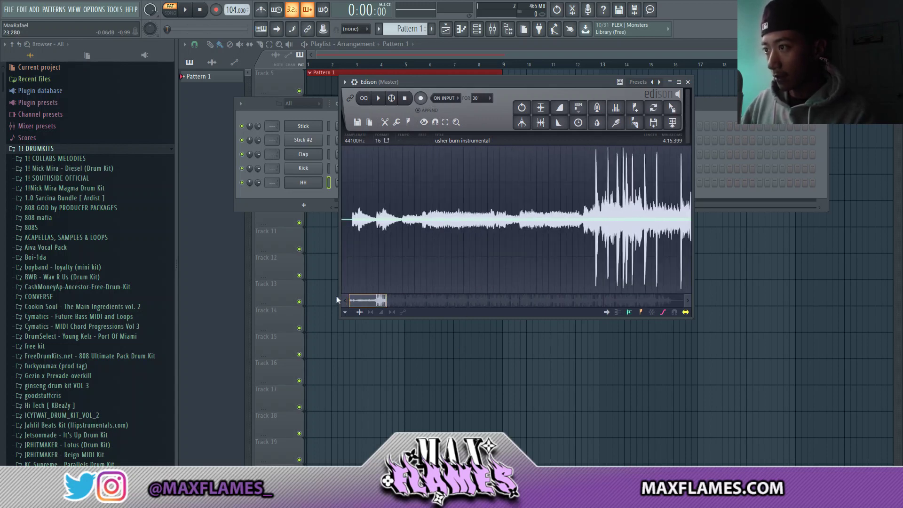
left_click_drag(399, 206, 484, 188)
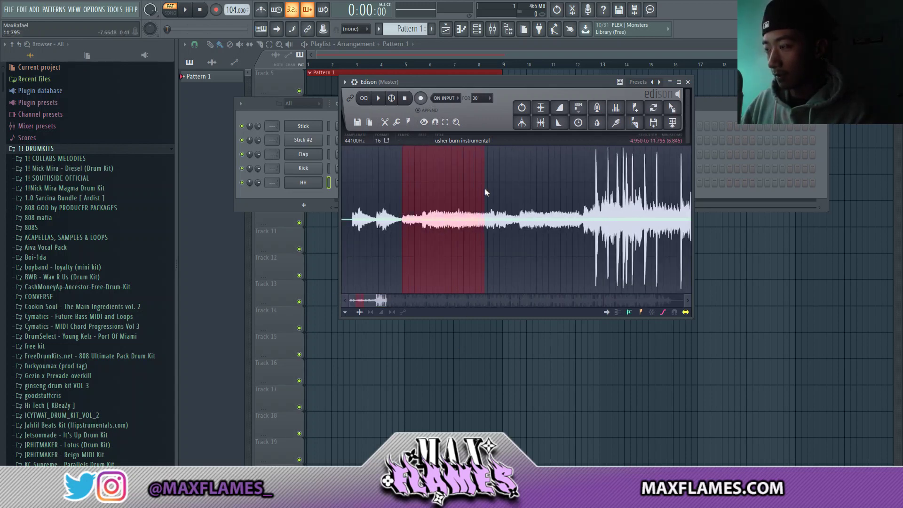
scroll(464, 203, "down", 2)
left_click_drag(453, 194, 441, 197)
scroll(364, 214, "up", 3)
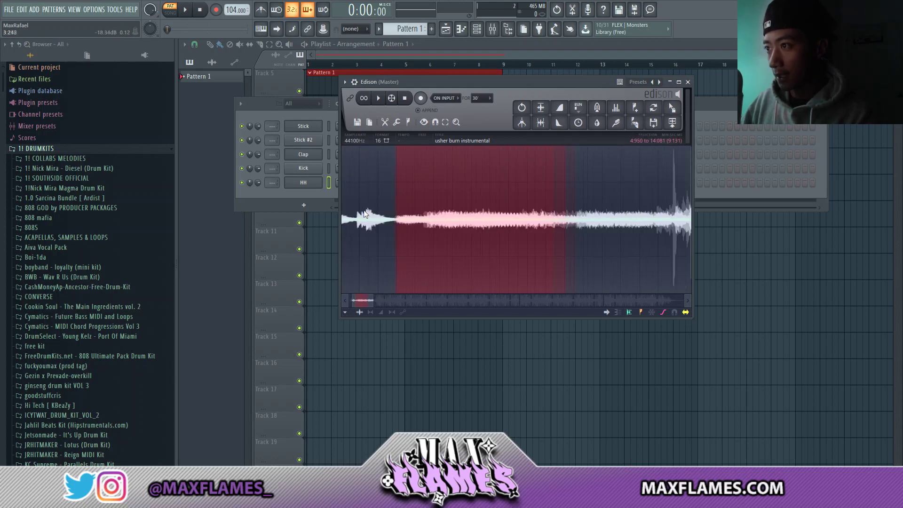
left_click(379, 99)
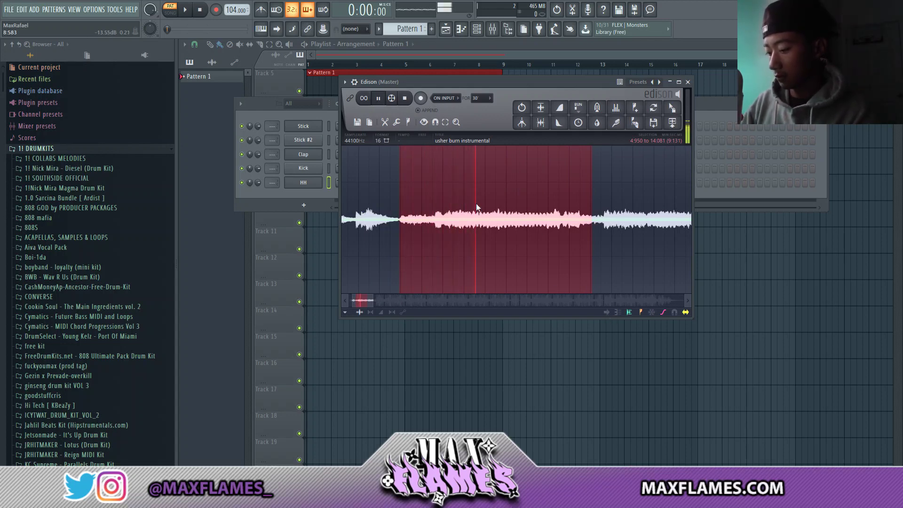
Step: Adjust the intro selection's edges so it runs from about 4.94 s to 14.62 s
scroll(476, 203, "down", 2)
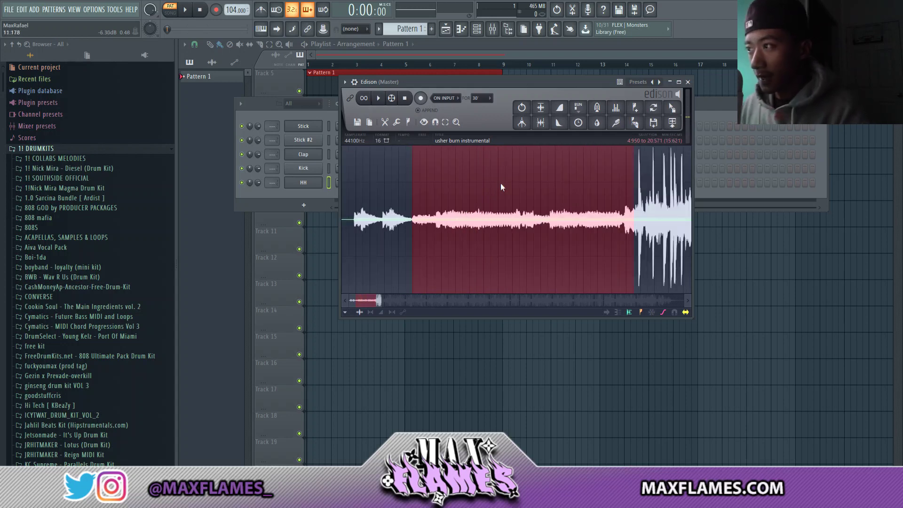
left_click_drag(412, 208, 420, 208)
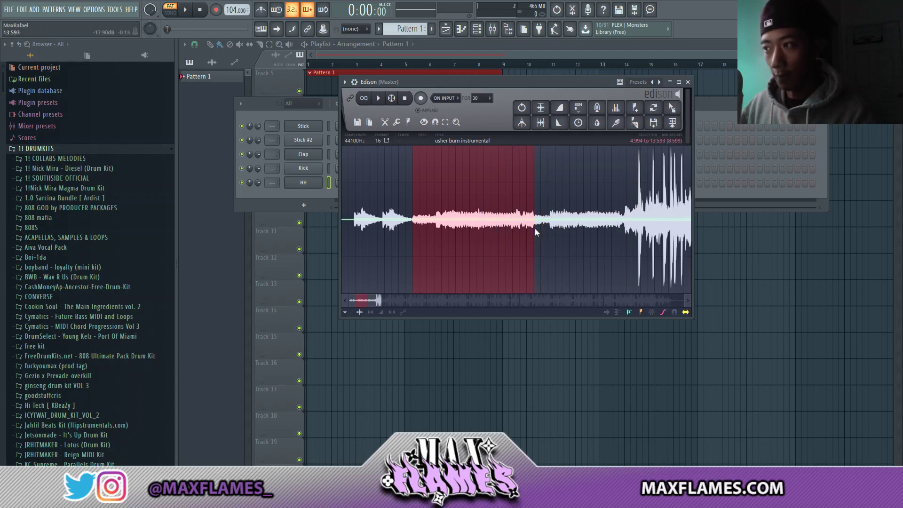
scroll(427, 199, "up", 2)
scroll(427, 202, "up", 3)
left_click_drag(398, 208, 392, 224)
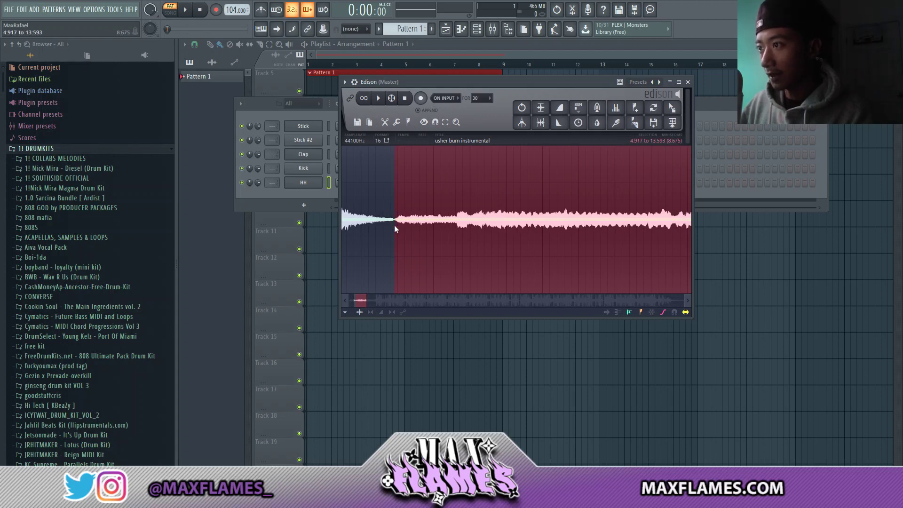
scroll(392, 187, "down", 3)
scroll(407, 155, "up", 1)
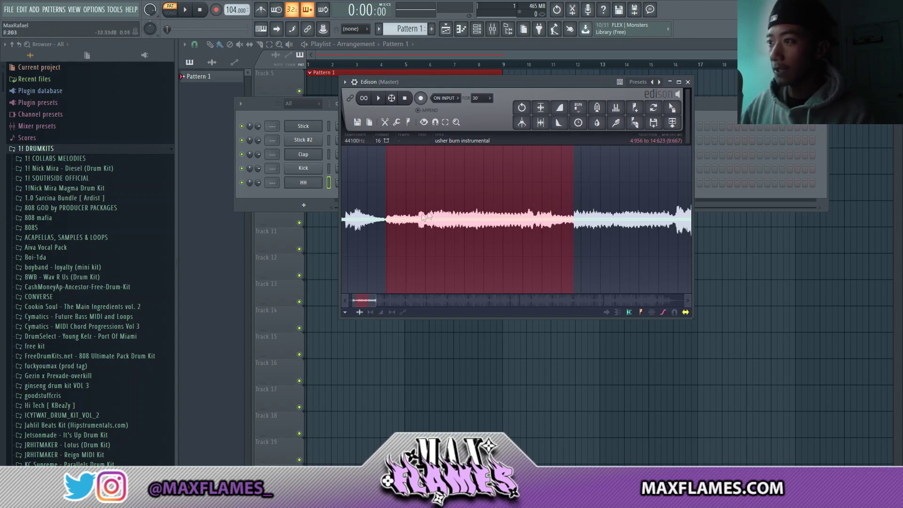
scroll(385, 221, "down", 3)
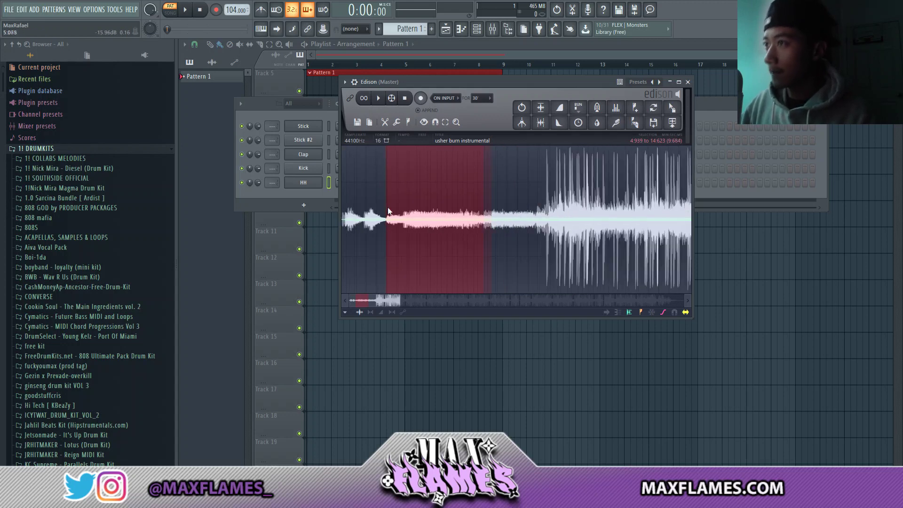
Step: Play back the selection to count its beats and pull its end in to about 13.0 s
left_click(382, 99)
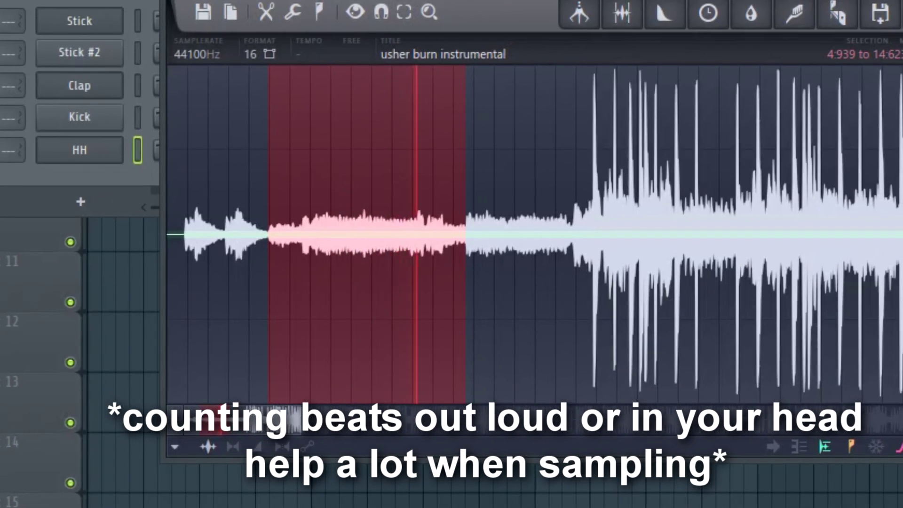
key("space")
left_click_drag(458, 233, 452, 236)
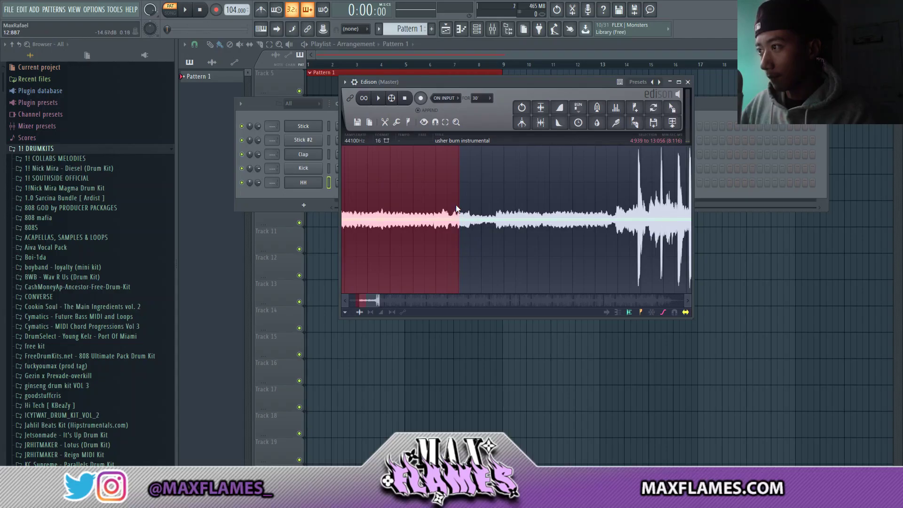
scroll(456, 208, "up", 1)
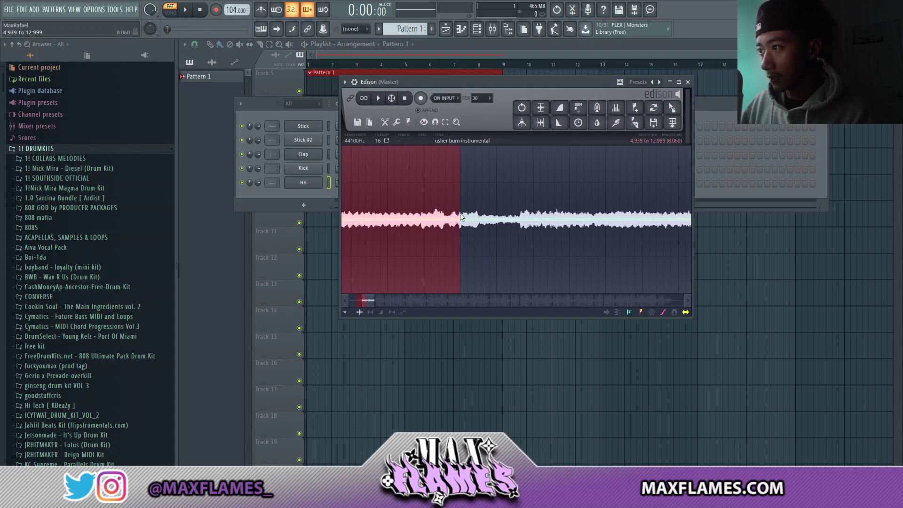
scroll(460, 212, "down", 2)
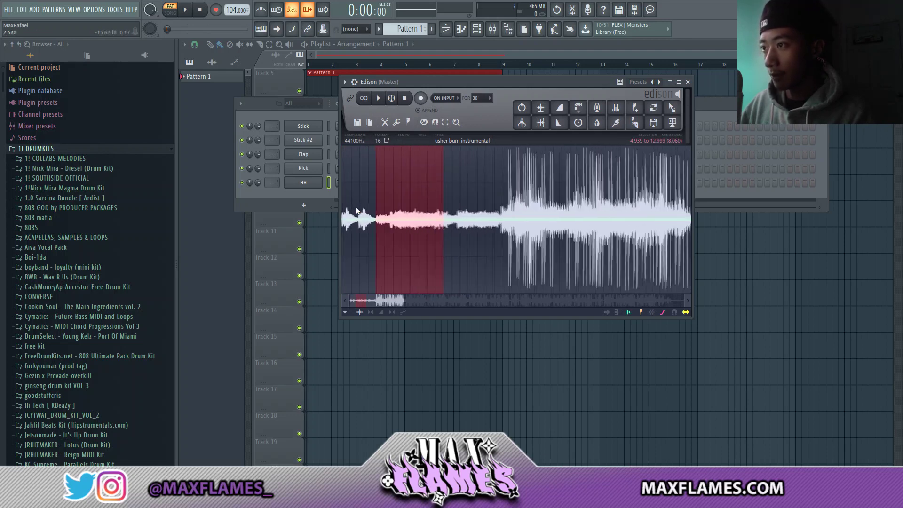
scroll(356, 211, "up", 1)
Step: Play the selection with looping enabled and shorten its end to about 12.77 s
left_click(378, 99)
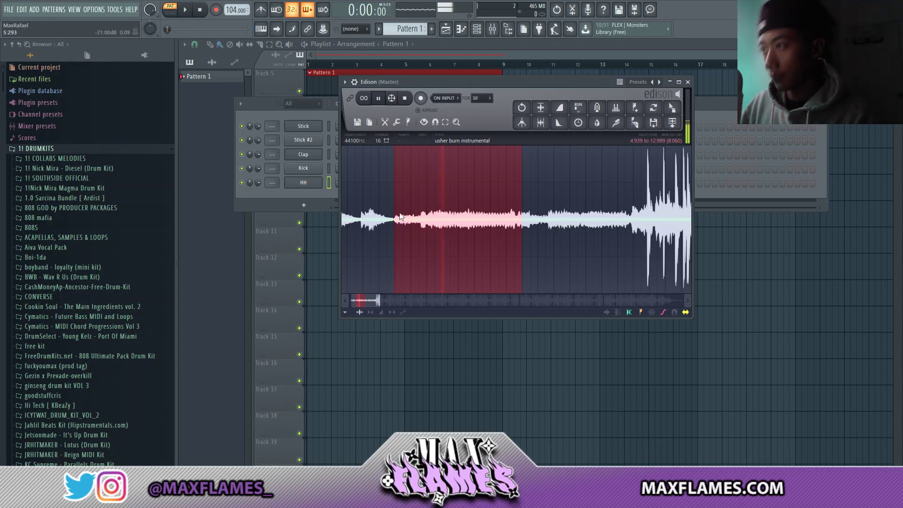
left_click_drag(522, 221, 518, 221)
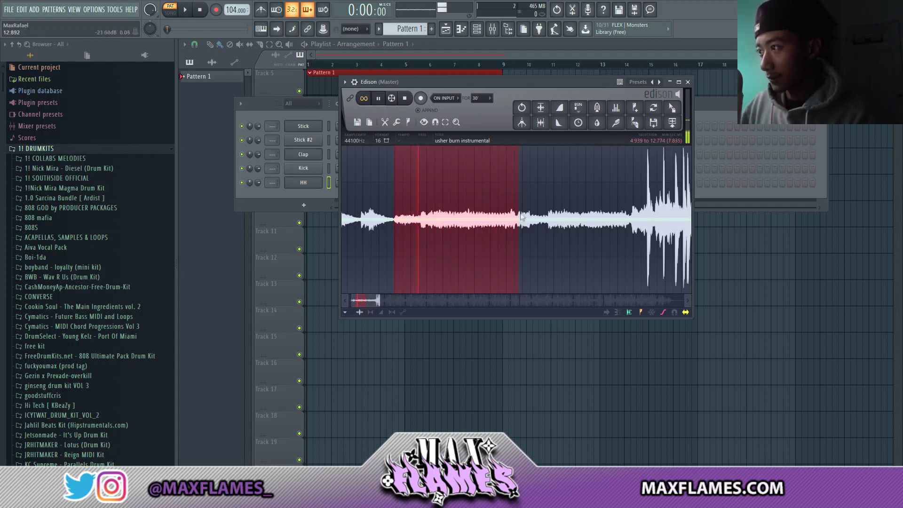
scroll(520, 216, "up", 2)
key("space")
scroll(507, 221, "down", 1)
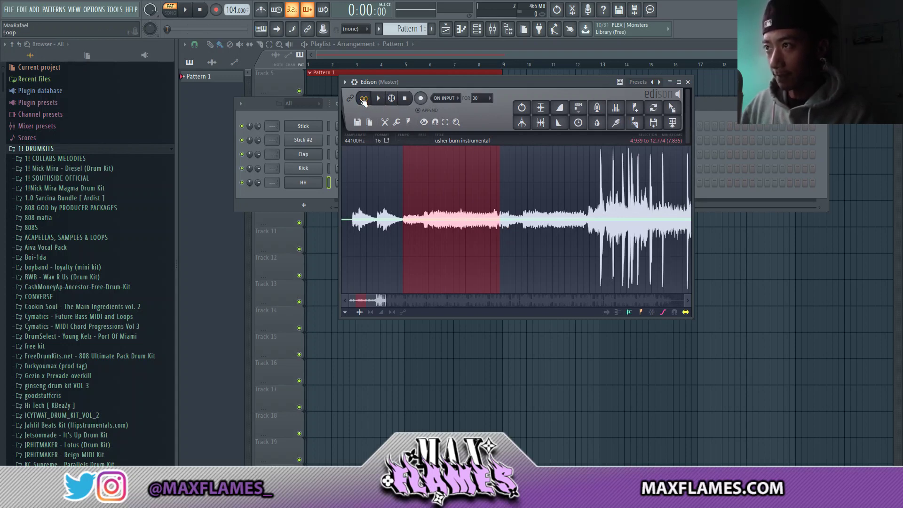
Step: Fine-tune both edges of the looping selection to span about 5.03 s to 12.96 s
scroll(404, 199, "up", 2)
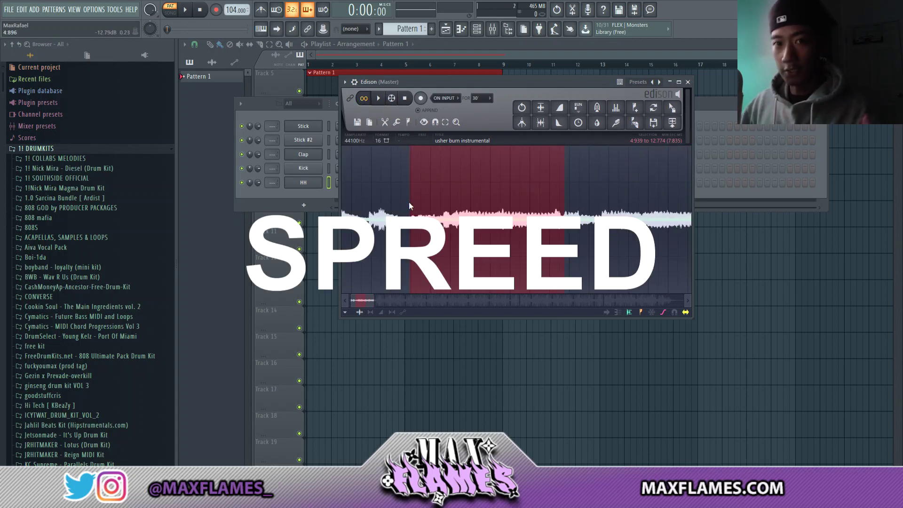
scroll(408, 219, "up", 1)
left_click_drag(408, 219, 411, 225)
key("space")
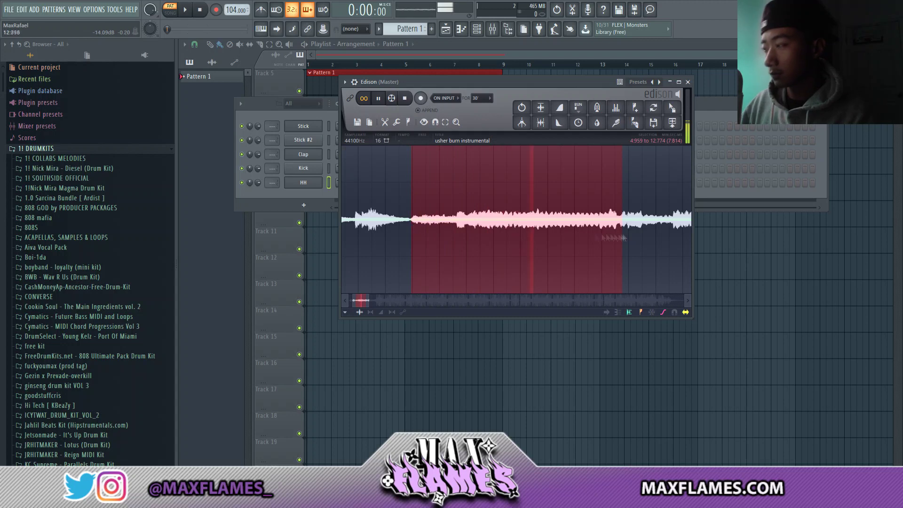
mouse_move(622, 233)
left_mouse_down()
mouse_move(632, 238)
mouse_move(628, 229)
left_mouse_up()
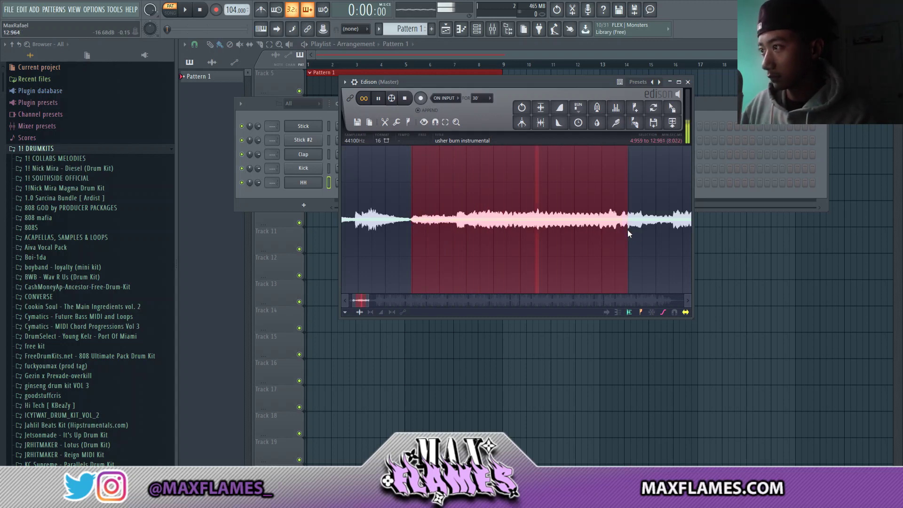
left_click(627, 229)
left_click_drag(412, 226, 413, 227)
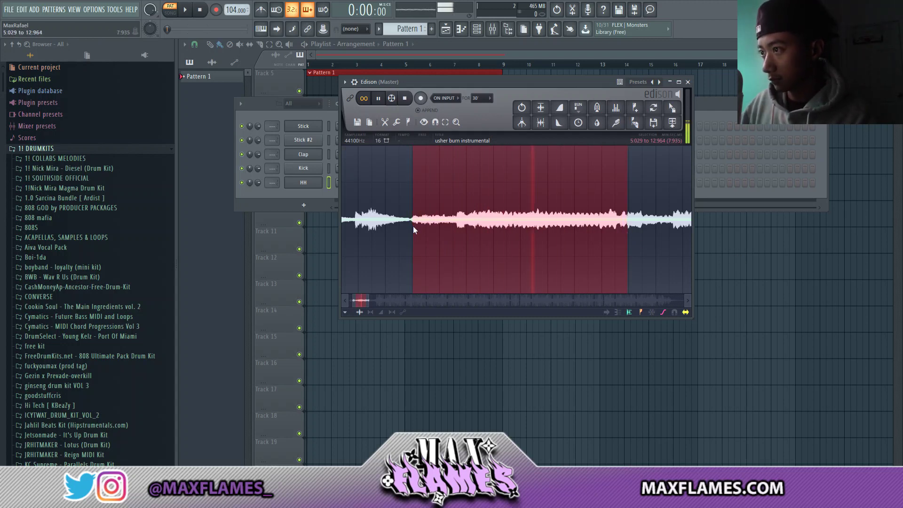
Step: Place the selected audio in the playlist as a clip at bar 1 of Track 1, and move the Pattern 1 clip to Track 3
mouse_move(672, 109)
left_mouse_down()
mouse_move(658, 233)
mouse_move(627, 239)
mouse_move(316, 108)
left_mouse_up()
scroll(316, 109, "up", 4)
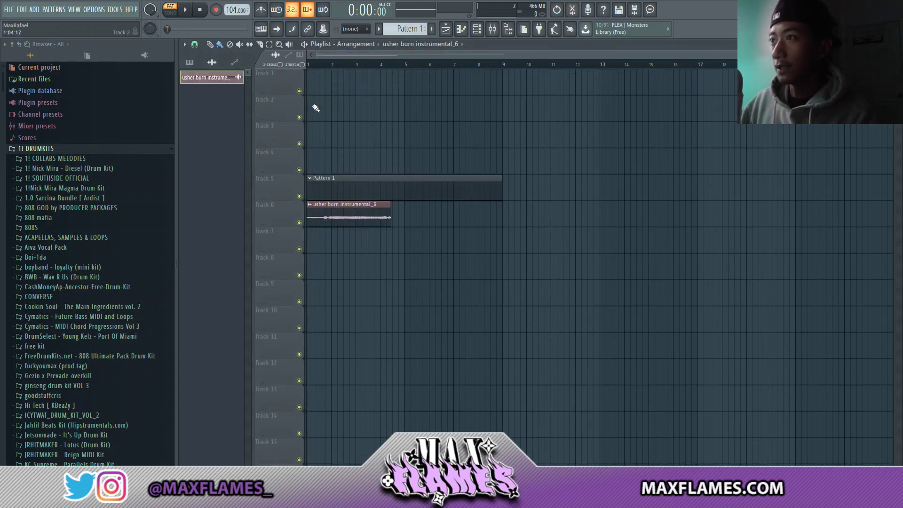
left_click_drag(336, 193, 325, 142)
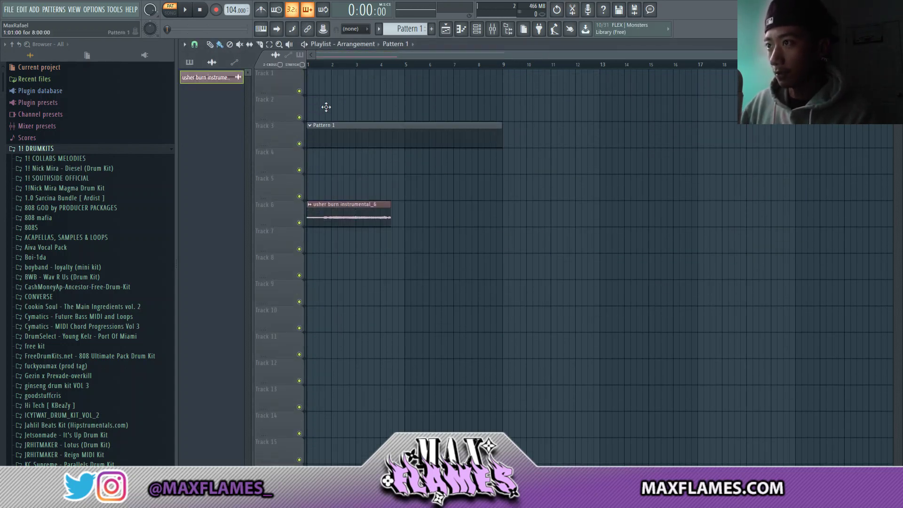
mouse_move(345, 226)
left_mouse_down()
mouse_move(346, 67)
mouse_move(339, 74)
left_mouse_up()
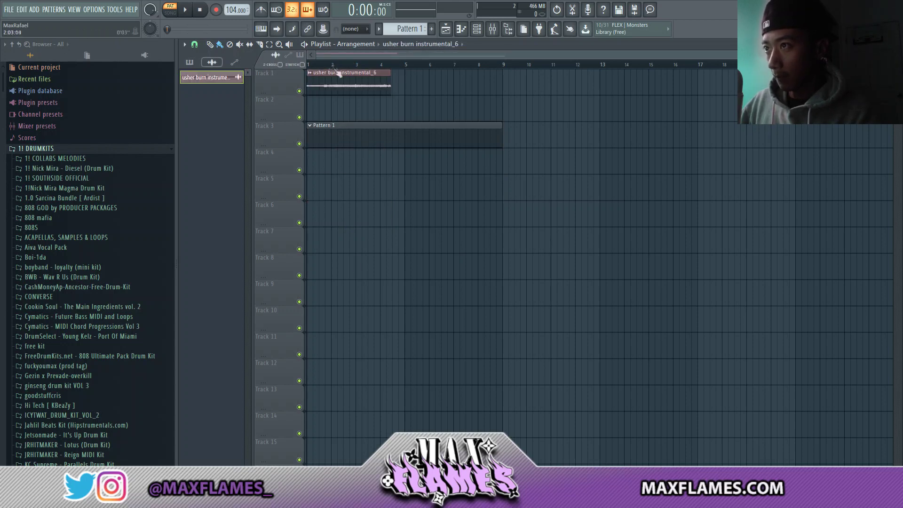
Step: Move the Pattern 1 clip to Track 2 and time-stretch the usher burn clip to end at bar 5
left_click_drag(334, 129, 333, 103)
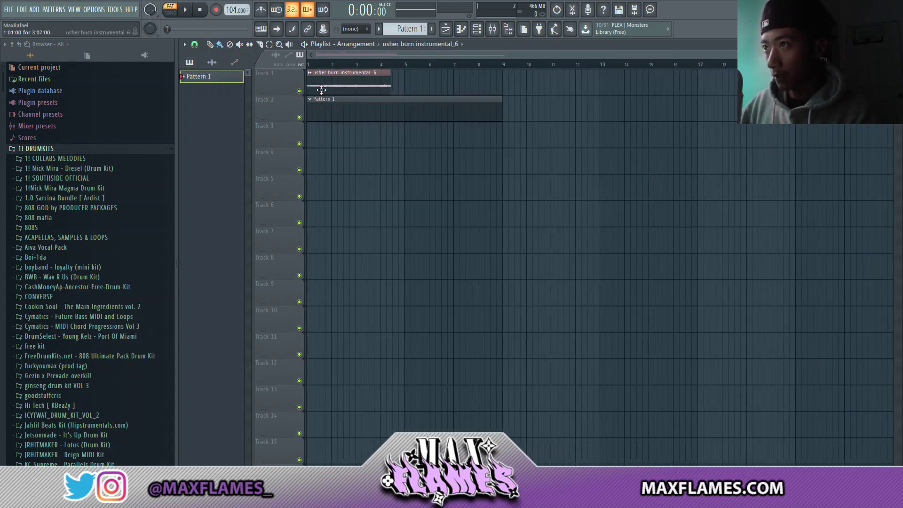
double_click(385, 90)
left_click_drag(371, 112, 367, 116)
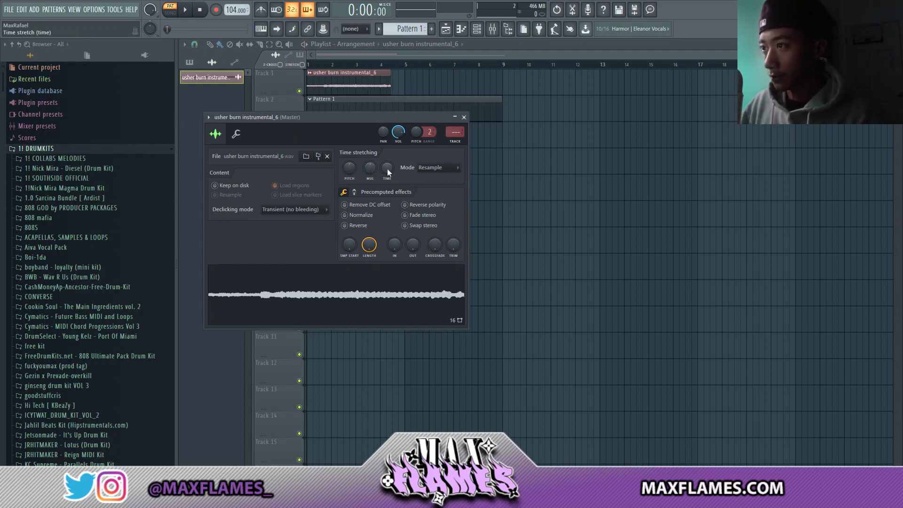
left_click_drag(387, 173, 388, 161)
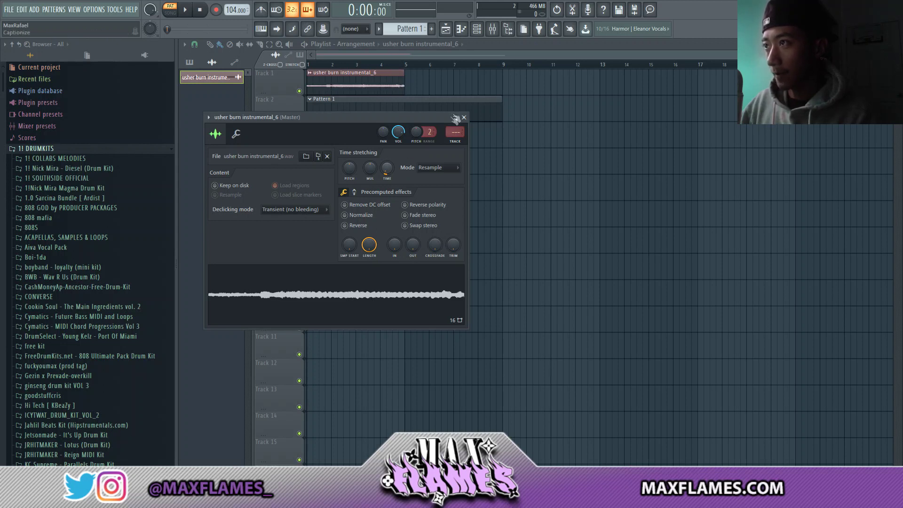
Step: Set the usher burn sample's time-stretching mode to Auto and close its channel settings
left_click(453, 172)
left_click(435, 257)
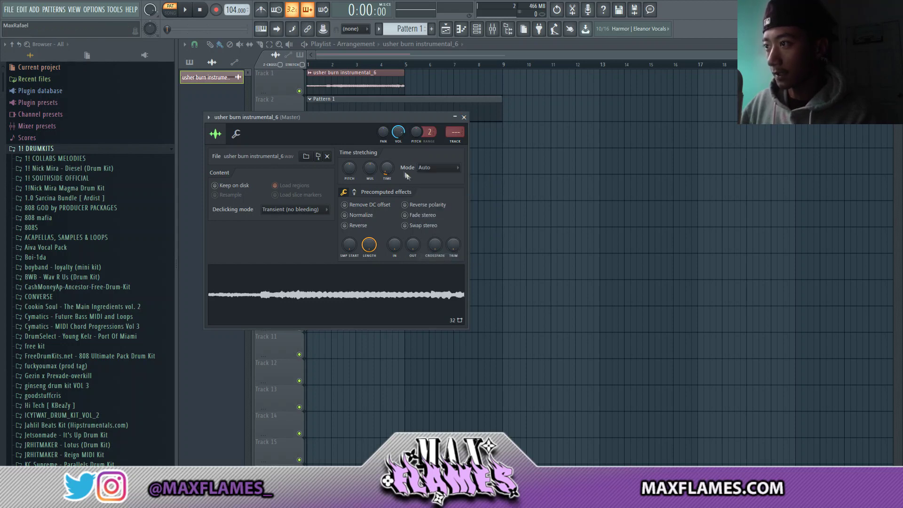
key("Escape")
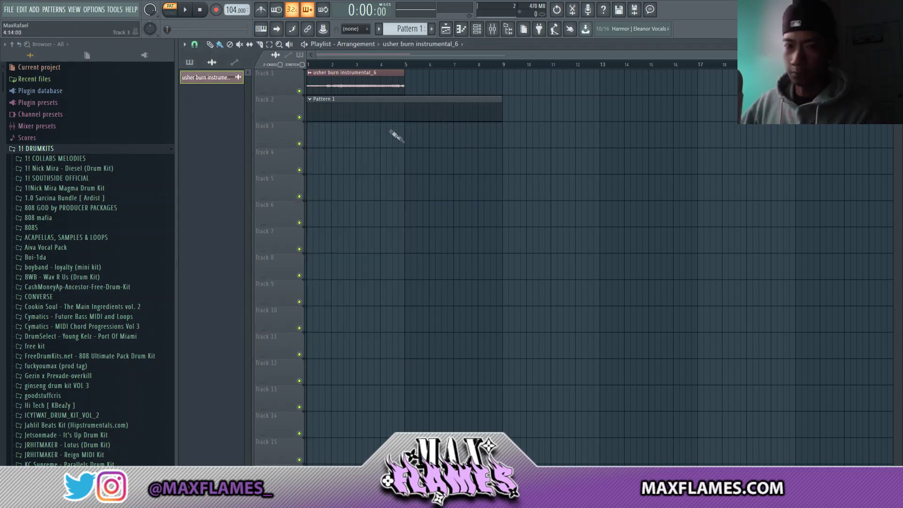
Step: Duplicate the usher burn clip so the copy starts at bar 5 on Track 1, and switch playback to song mode
left_click_drag(408, 86, 305, 87)
key("ctrl+b")
left_click(427, 201)
key("l")
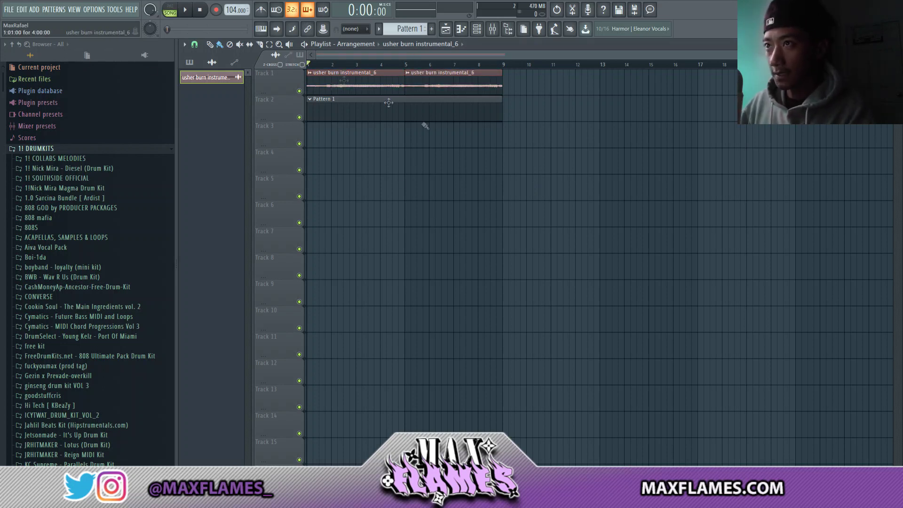
Step: Play the arrangement from bar 1 to check the stretched sample's timing against the metronome, then stop
key("space")
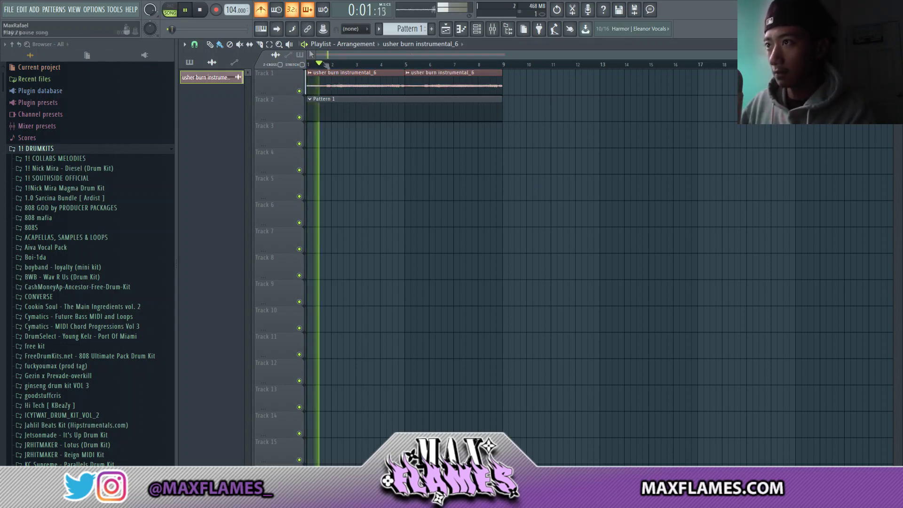
scroll(345, 132, "up", 2)
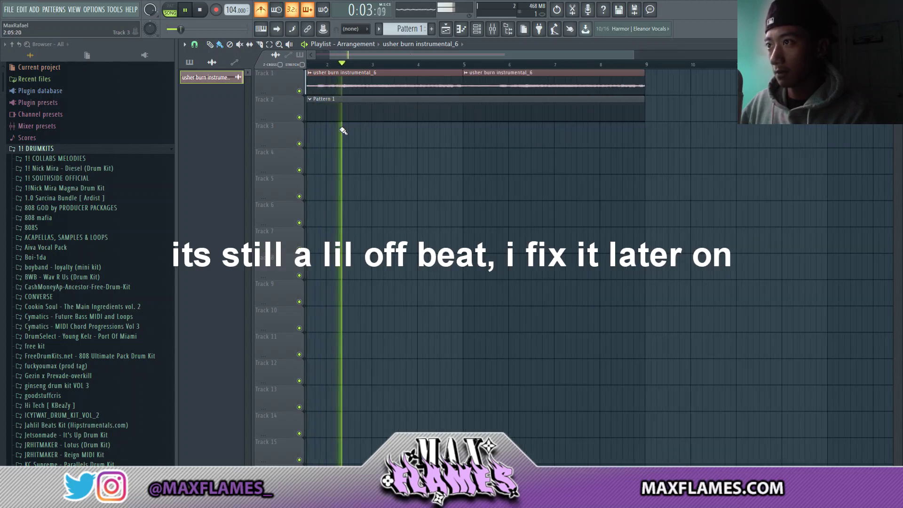
scroll(346, 130, "down", 2)
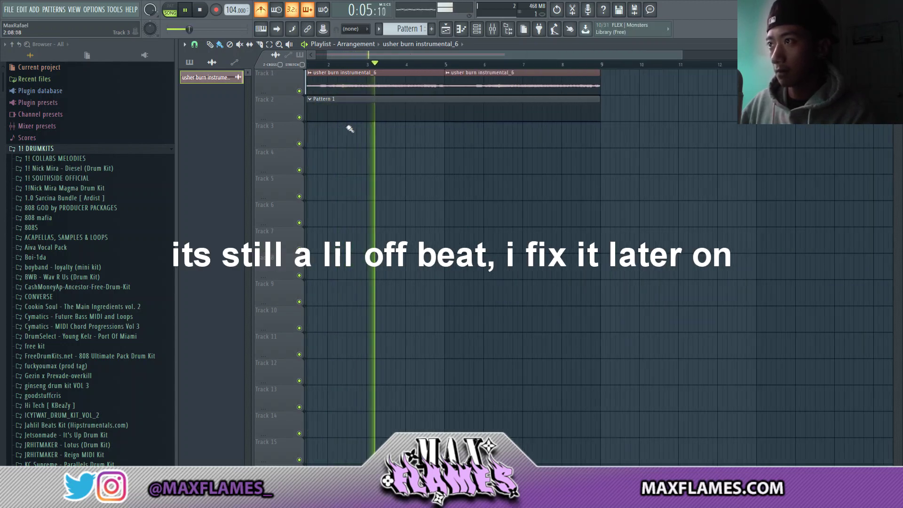
scroll(383, 128, "down", 2)
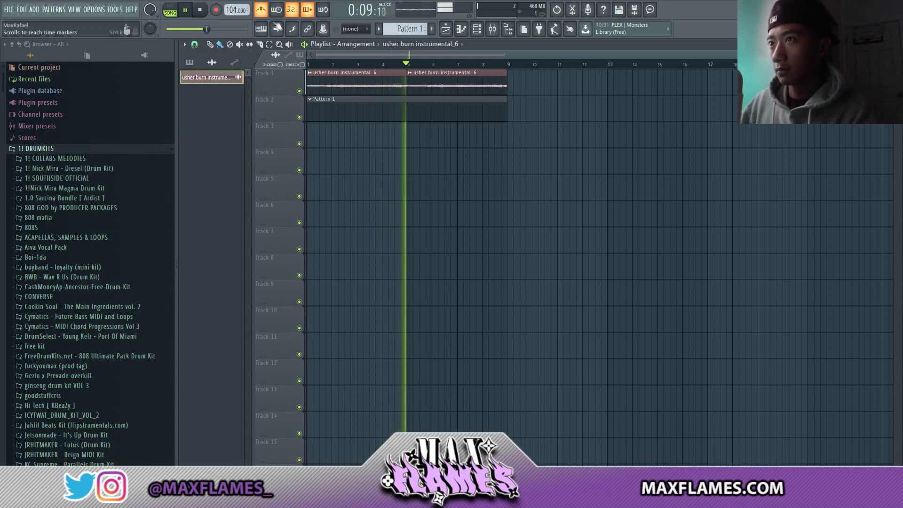
key("space")
Step: Duplicate the Pattern 1 clip so a second copy starts at bar 9 on Track 2
left_click(471, 117)
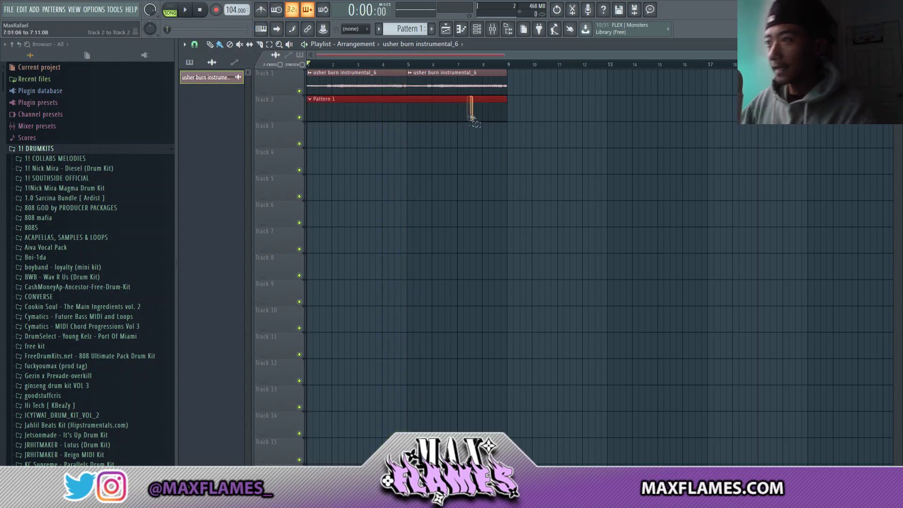
key("ctrl+b")
scroll(472, 101, "down", 2)
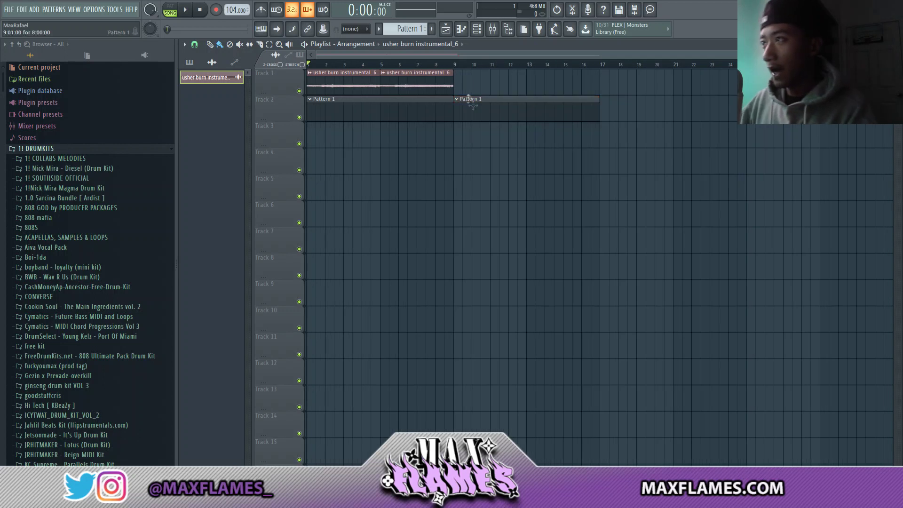
Step: Open the Channel rack and move the usher burn sample channel to the top of the list
double_click(471, 101)
left_click(295, 104)
left_click(295, 118)
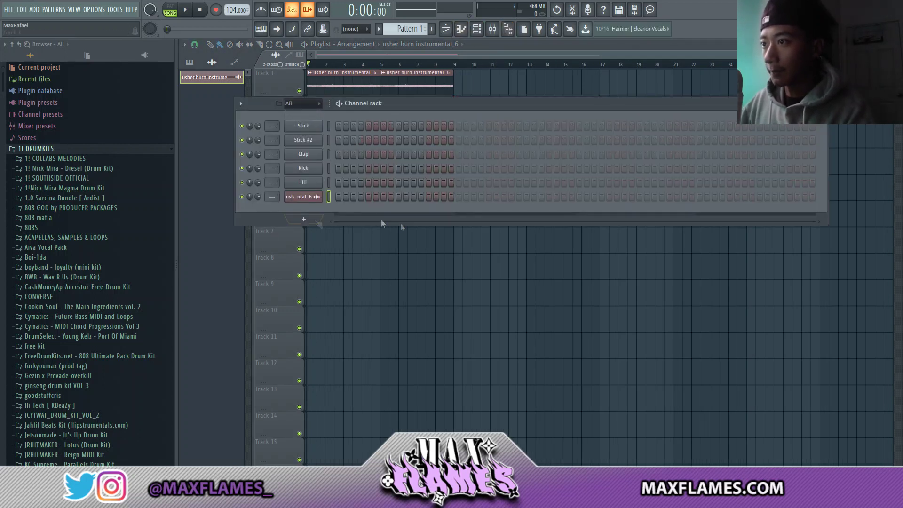
key("alt+Up")
key("alt+Up")
key("alt+Up")
key("alt+Up")
key("alt+Up")
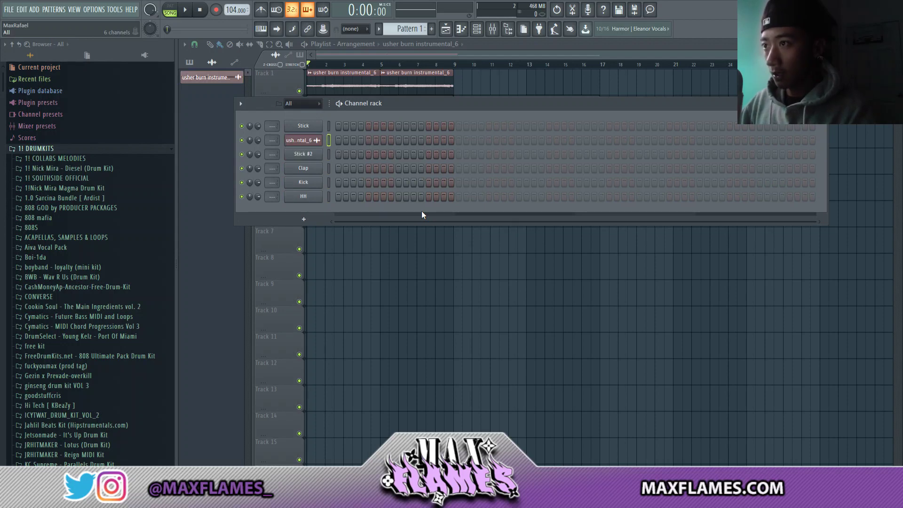
Step: Insert a Slicex channel directly below the usher burn sample channel
right_click(299, 140)
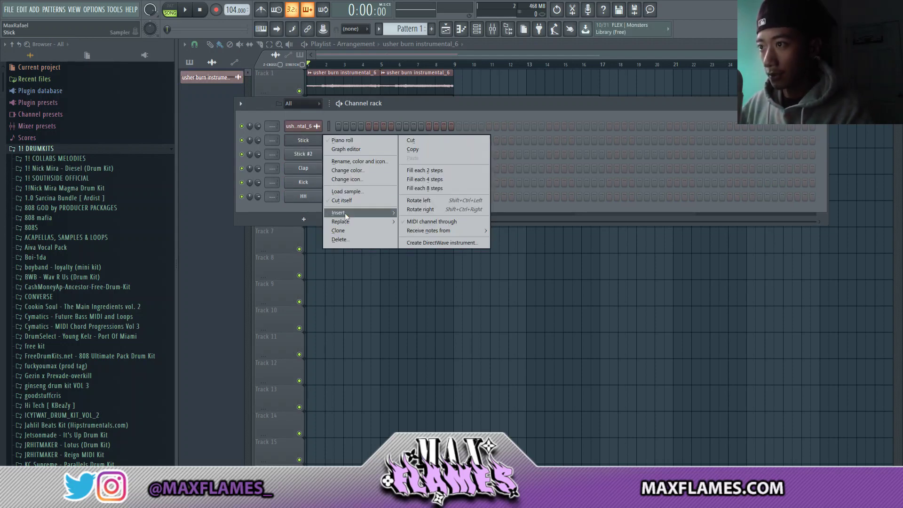
mouse_move(346, 215)
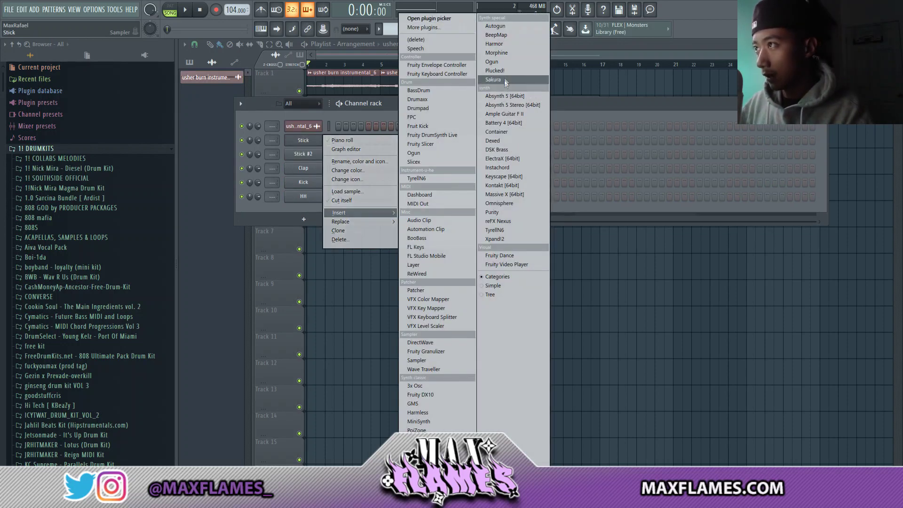
left_click(415, 162)
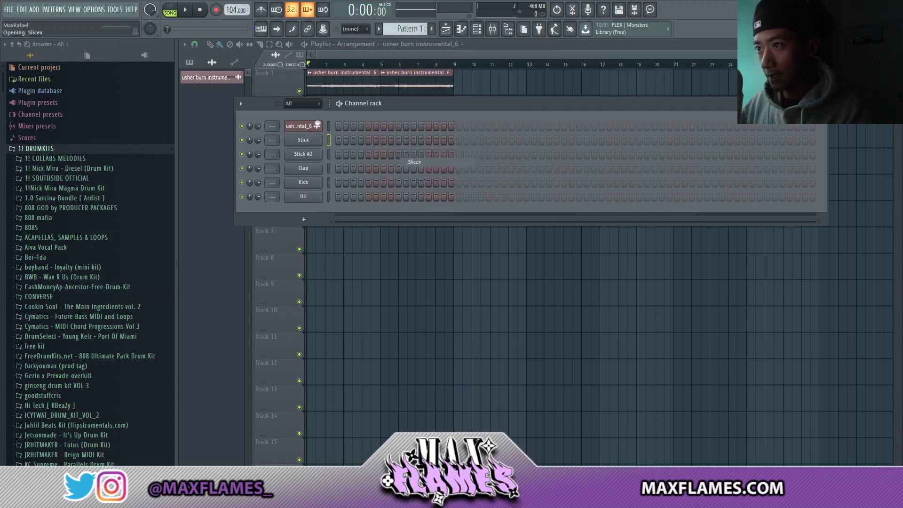
Step: Load the usher burn sample's waveform from its channel settings into the Slicex channel
left_click(411, 114)
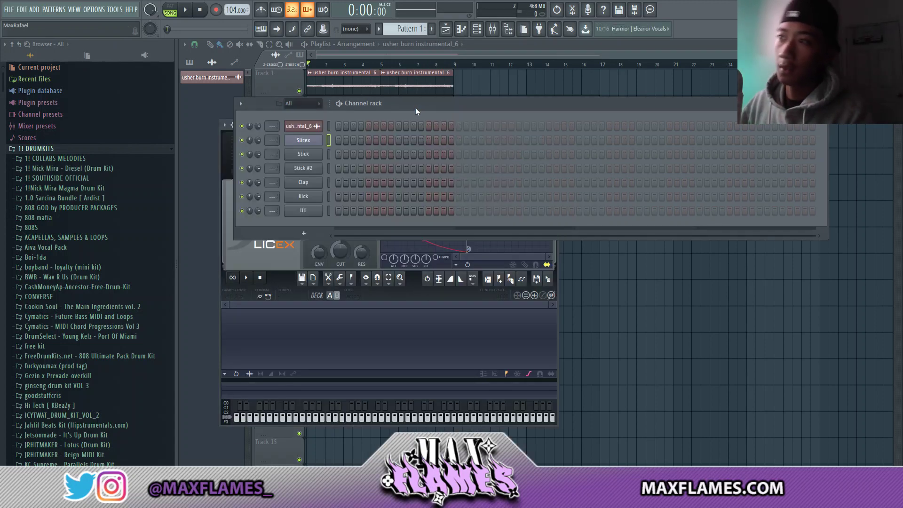
left_click(302, 126)
left_click_drag(372, 148, 477, 178)
left_click_drag(498, 358, 302, 141)
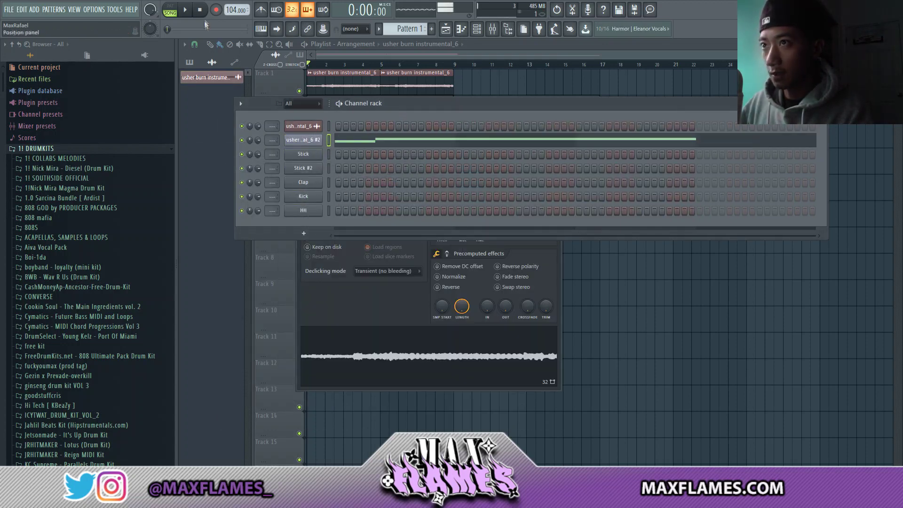
Step: Open the Slicex channel's piano roll, and bring up its Slicex window over the Channel rack
right_click(303, 141)
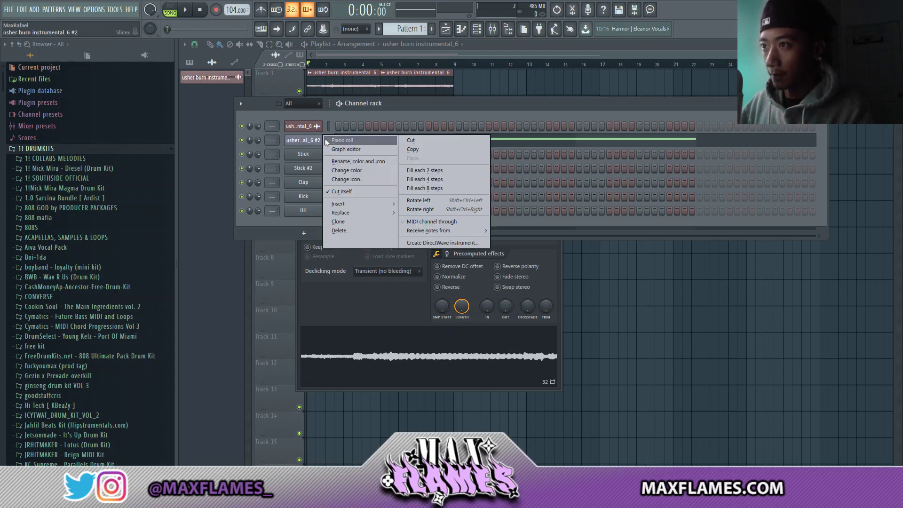
left_click(327, 142)
key("F6")
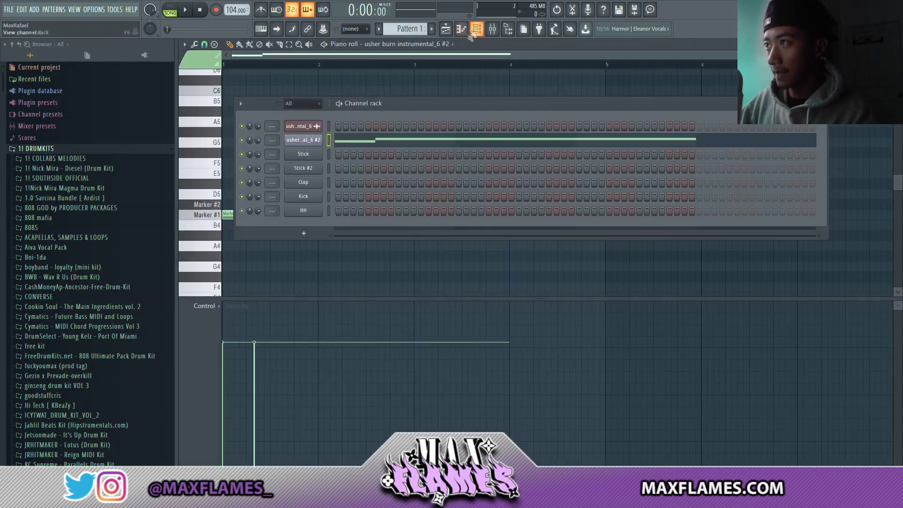
left_click(303, 140)
left_click_drag(325, 130, 350, 93)
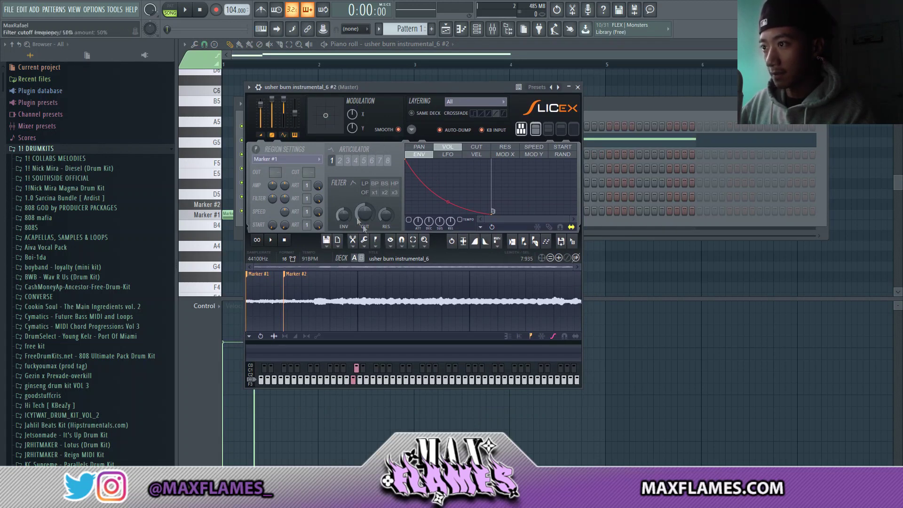
Step: Try slicing the usher burn sample in Slicex with Medium auto-slicing
left_click(364, 240)
left_click(364, 241)
left_click(376, 242)
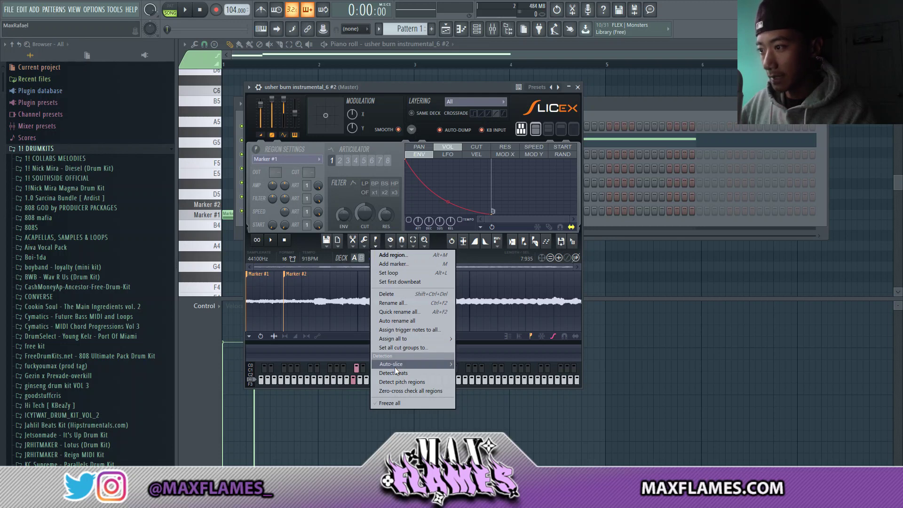
mouse_move(398, 365)
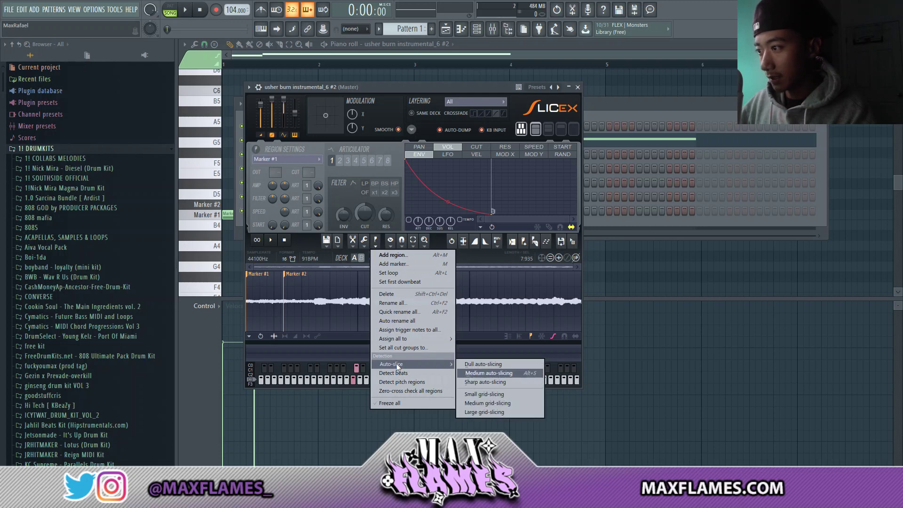
left_click(497, 372)
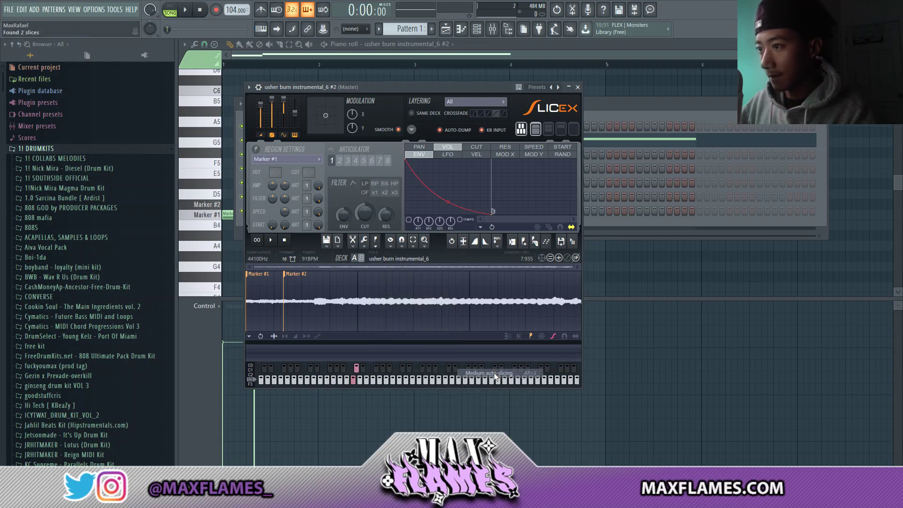
Step: Slice the usher burn sample in Slicex with Medium grid-slicing
left_click(376, 243)
mouse_move(398, 364)
left_click(482, 403)
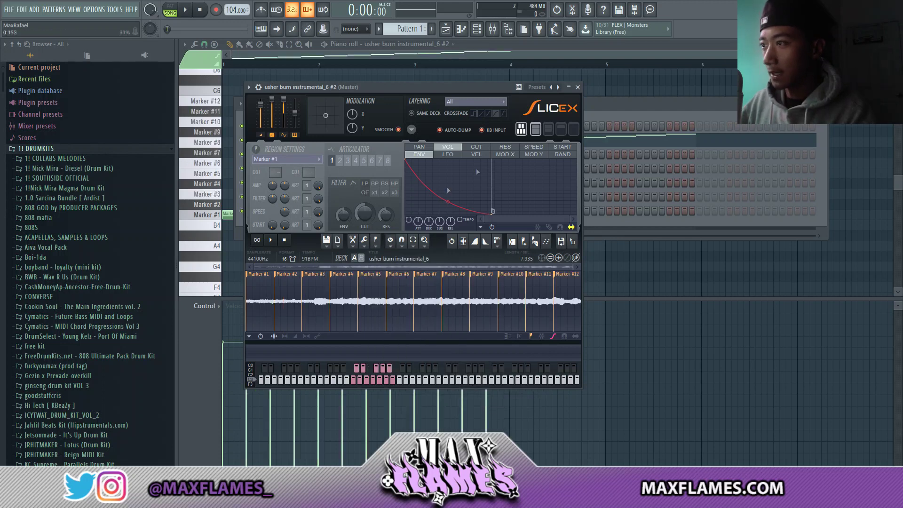
Step: Return to the Slicex channel's piano roll to view the slice notes for each marker
left_click(613, 105)
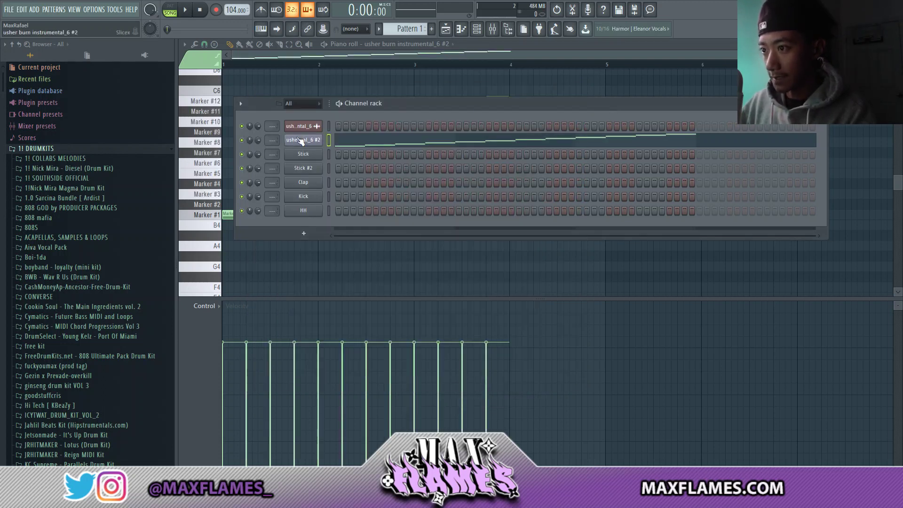
left_click(298, 140)
left_click(637, 109)
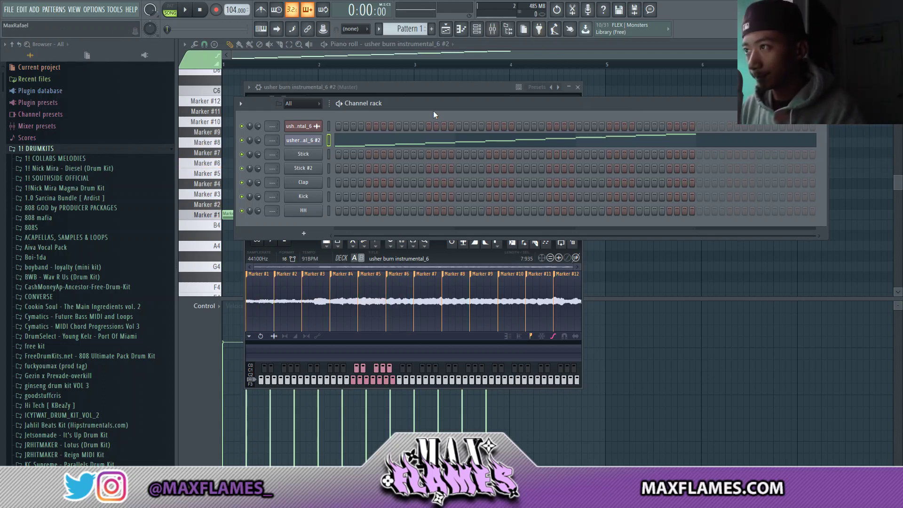
right_click(317, 142)
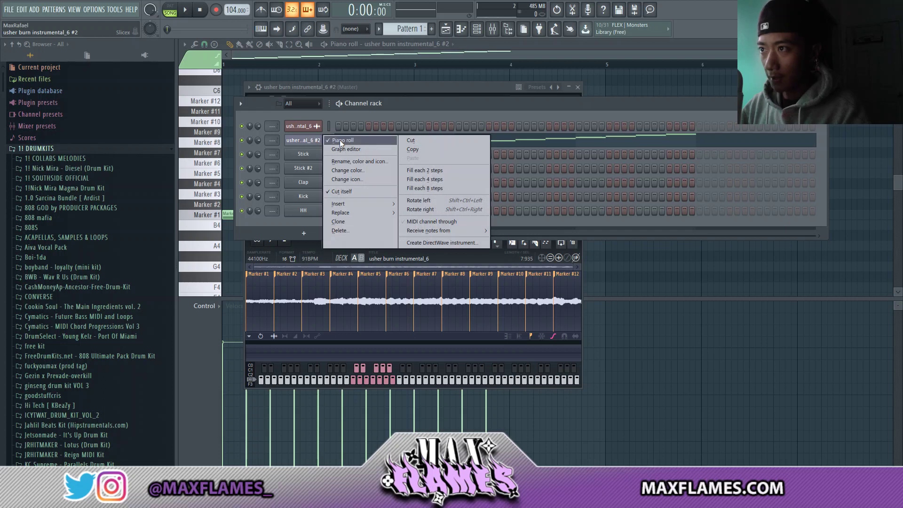
left_click(739, 273)
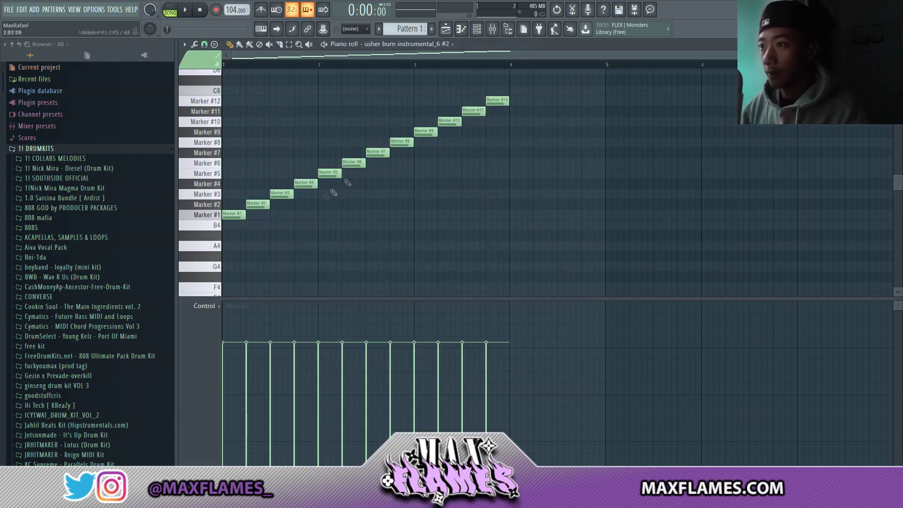
Step: Raise the second-to-last slice note in bar 8 from Marker #11 to Marker #12
scroll(307, 198, "down", 2)
scroll(383, 176, "up", 4)
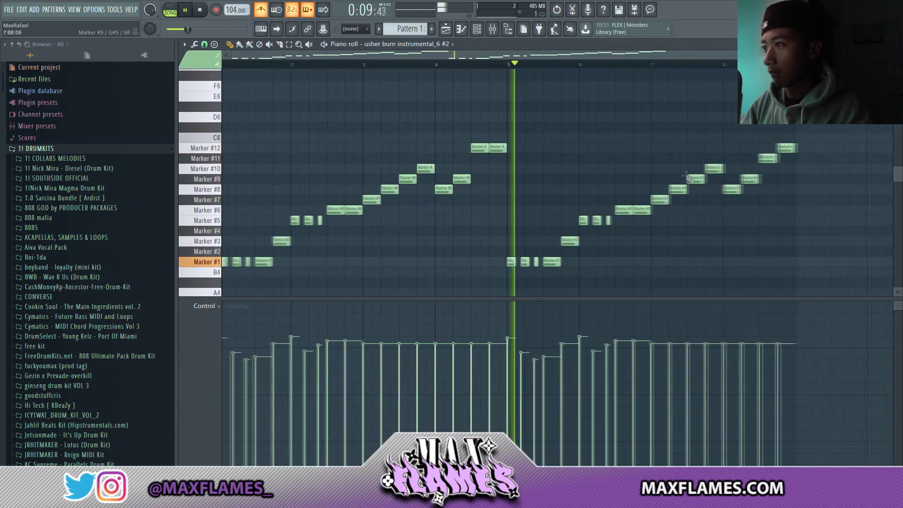
scroll(687, 176, "down", 1)
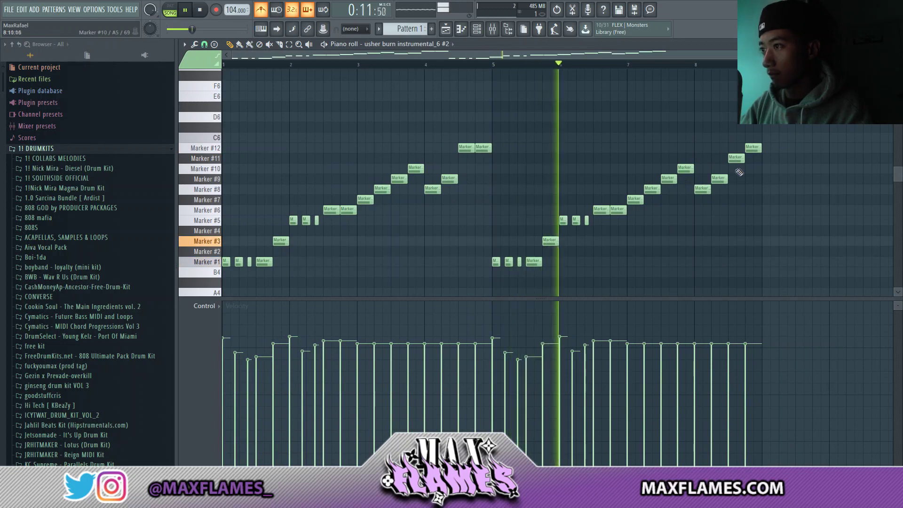
left_click_drag(735, 157, 736, 147)
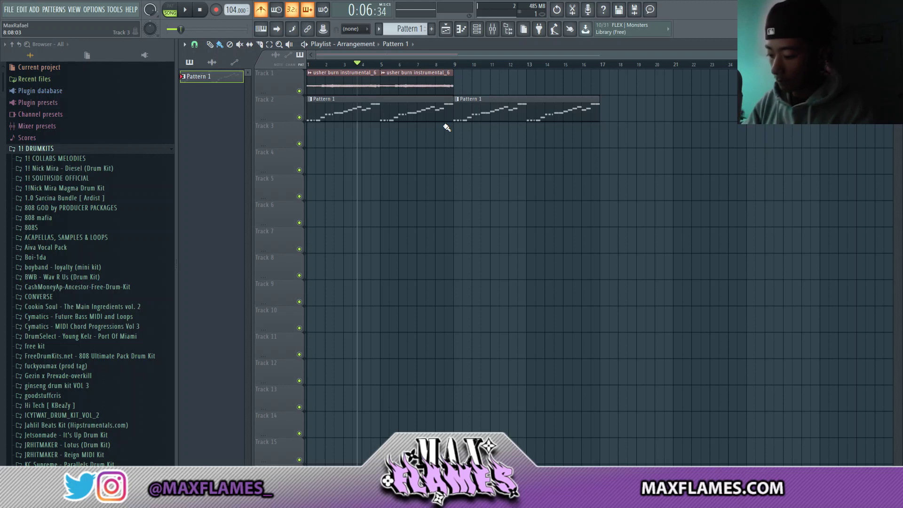
Step: Open the piano roll of the Stick channel in Pattern 1
left_click(477, 29)
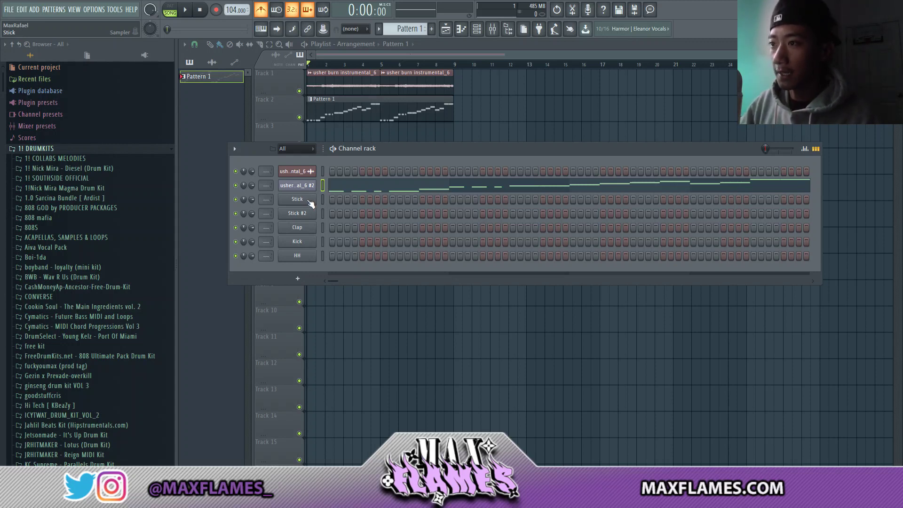
left_click(310, 203)
right_click(312, 203)
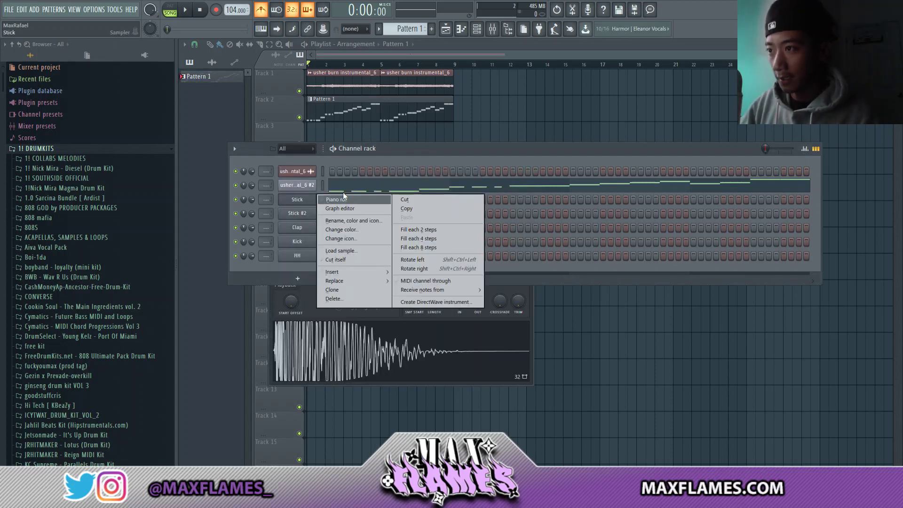
left_click(341, 198)
scroll(380, 157, "up", 3)
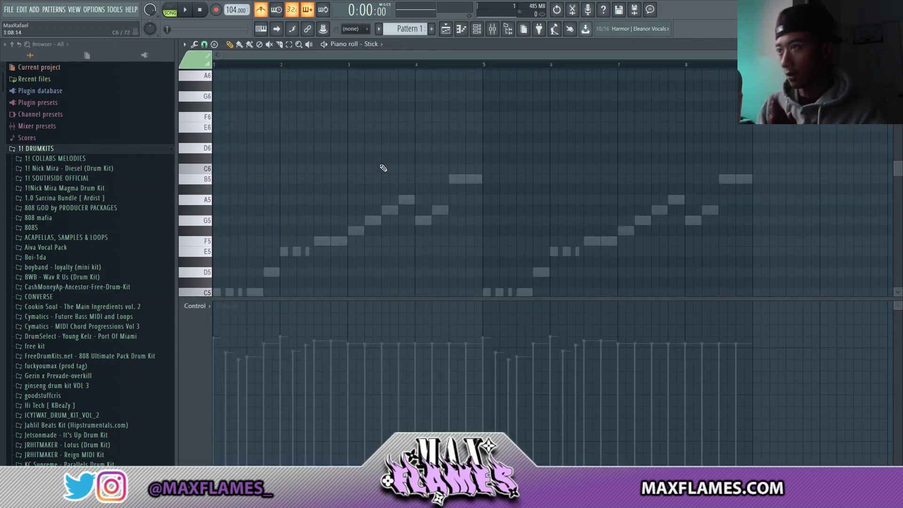
Step: Inspect the samples loaded in the Stick and Stick #2 channels and return to the Stick piano roll
left_click(484, 29)
left_click_drag(372, 157, 388, 111)
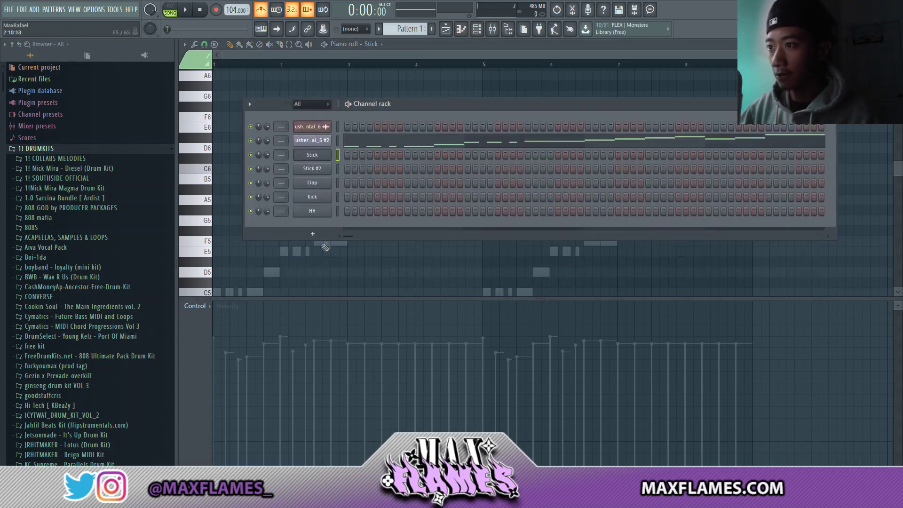
left_click(312, 155)
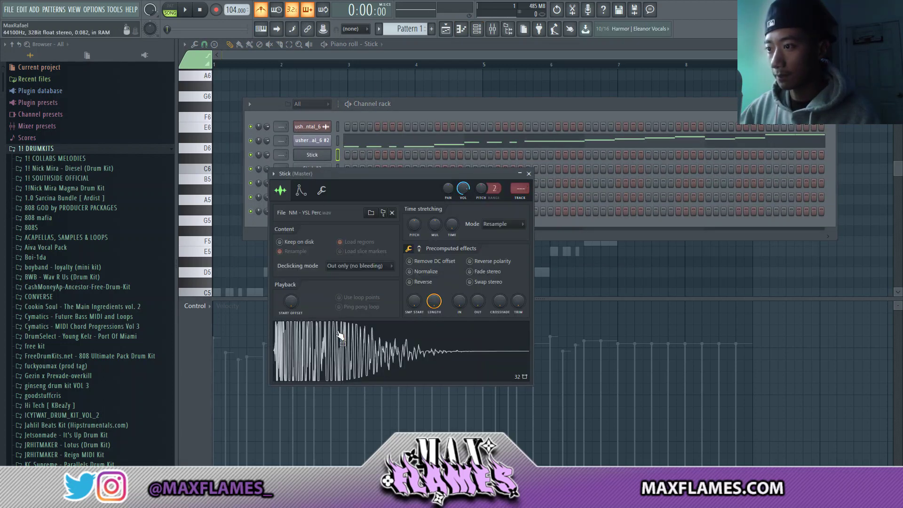
left_click(413, 107)
left_click(326, 168)
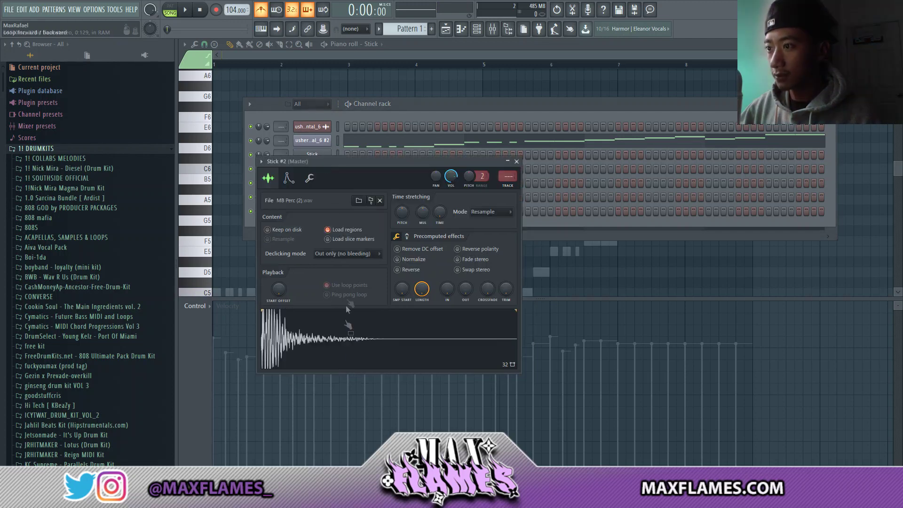
key("F7")
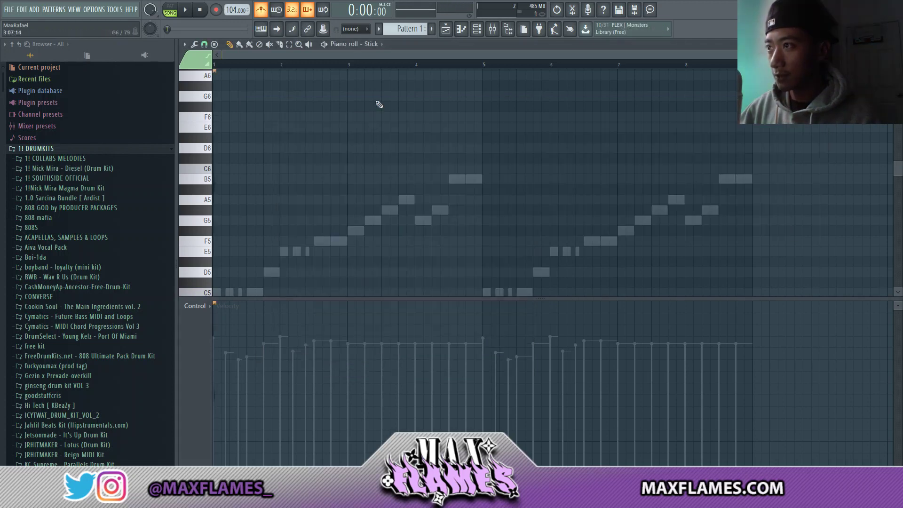
left_click(490, 29)
left_click(477, 29)
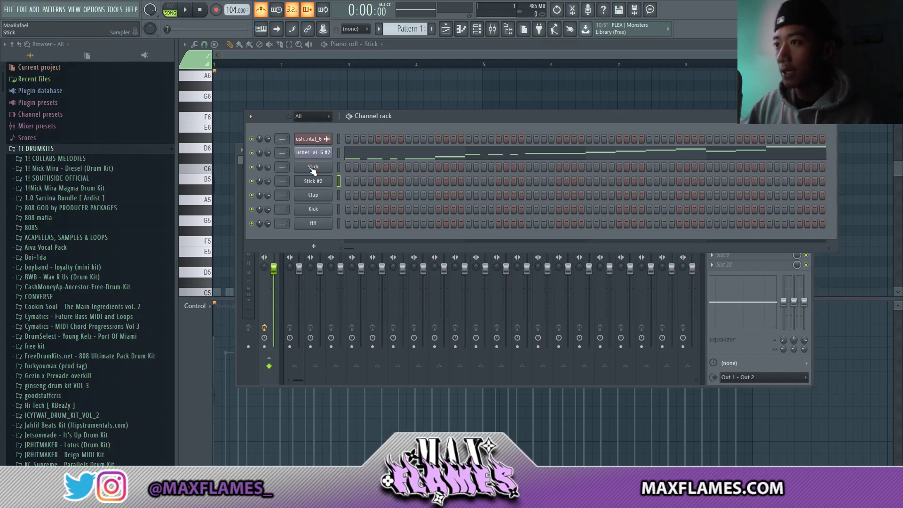
left_click(261, 106)
scroll(238, 142, "down", 8)
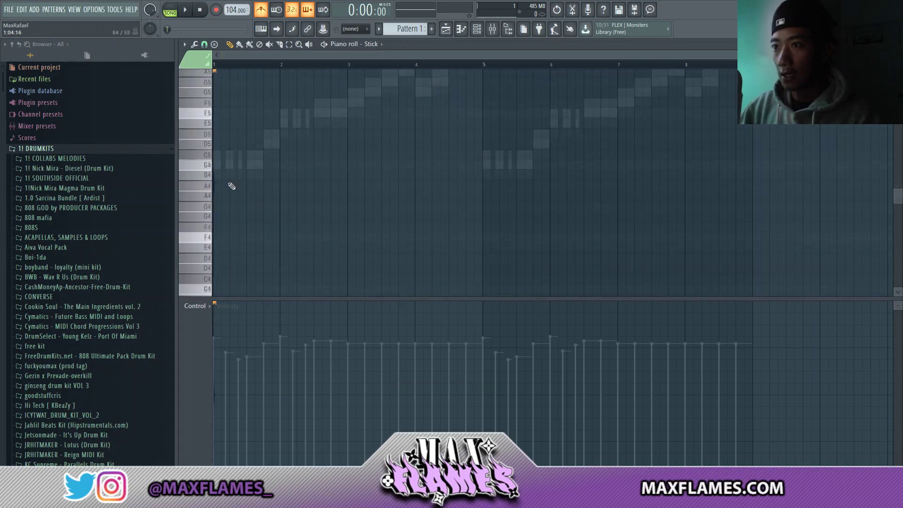
Step: Place three two-step Stick notes on C5 in bar 1, at steps 4, 7 and 12, while the loop plays
scroll(224, 184, "up", 2)
scroll(223, 185, "up", 3)
scroll(223, 185, "down", 2)
key("space")
key("space")
key("space")
left_click_drag(244, 137, 235, 138)
left_click(243, 138)
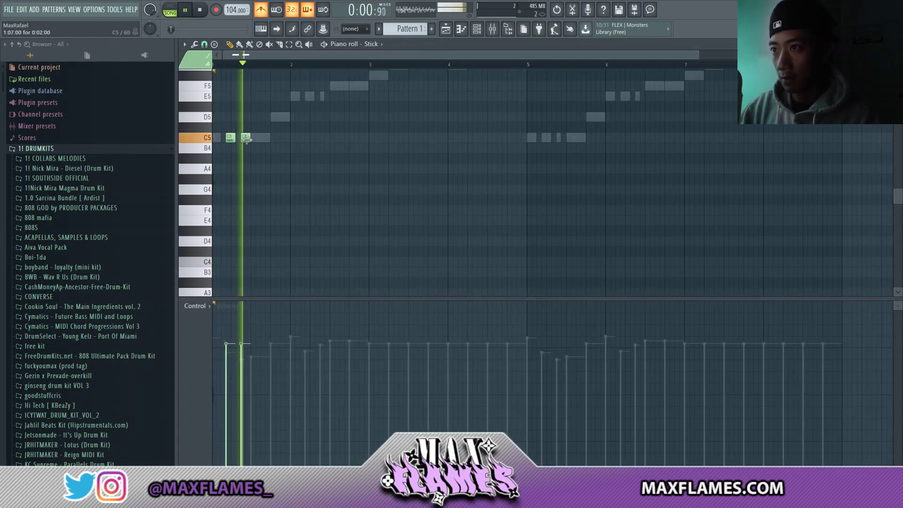
left_click(269, 138)
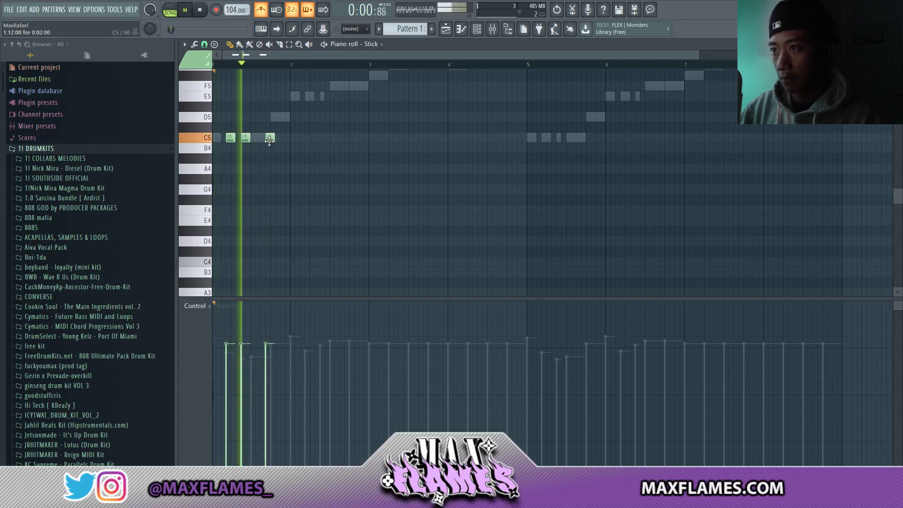
left_click(285, 137)
right_click(285, 137)
Step: Try duplicating the three Stick notes into bar 2
left_click_drag(343, 162, 368, 144)
key("space")
key("space")
Step: Mute Track 2 in the playlist and split the usher burn clip into a three-beat opening piece plus a remainder ending at bar 5
key("F5")
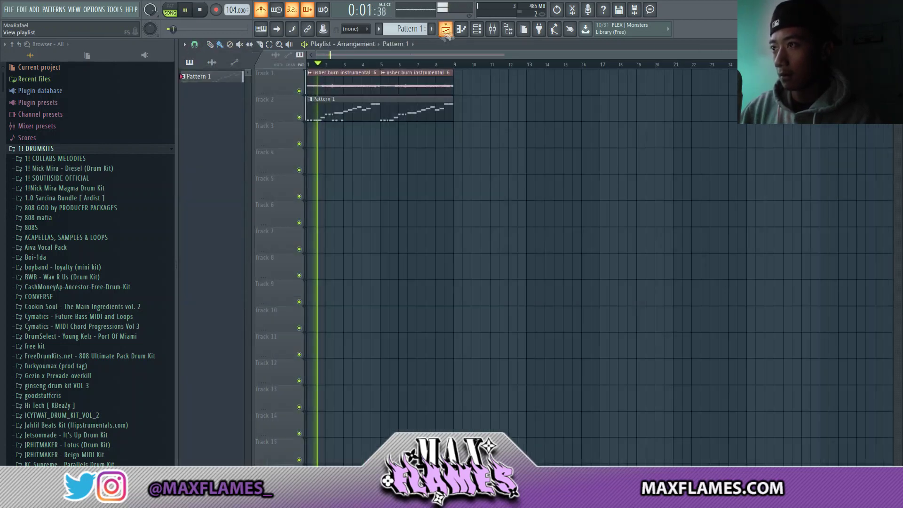
scroll(344, 81, "up", 6)
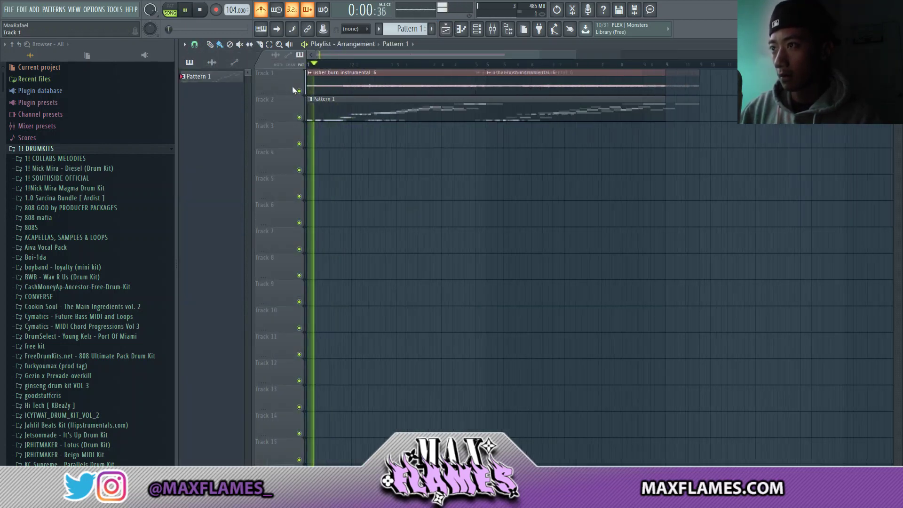
key("space")
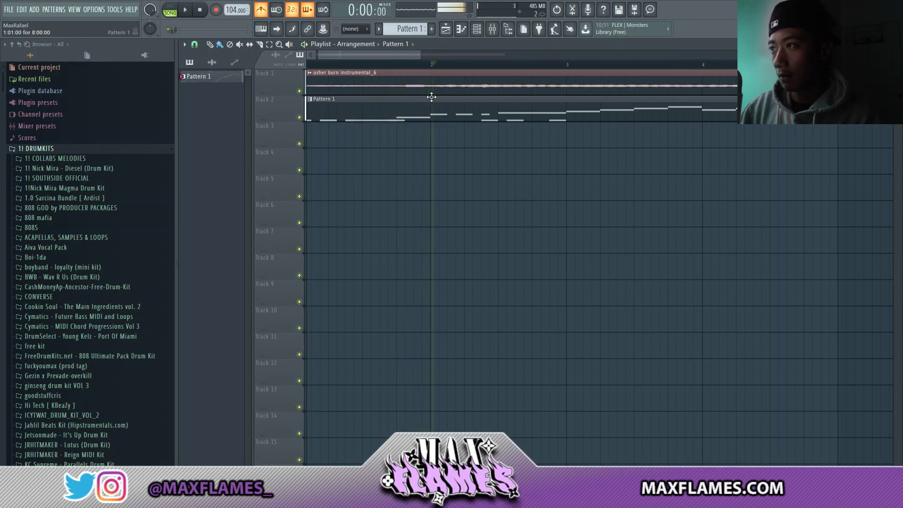
scroll(341, 95, "down", 2)
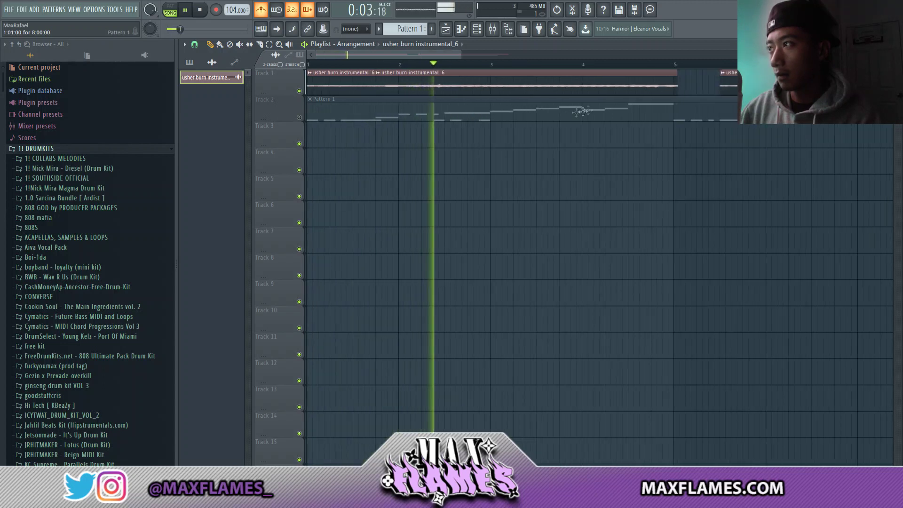
scroll(679, 97, "up", 3)
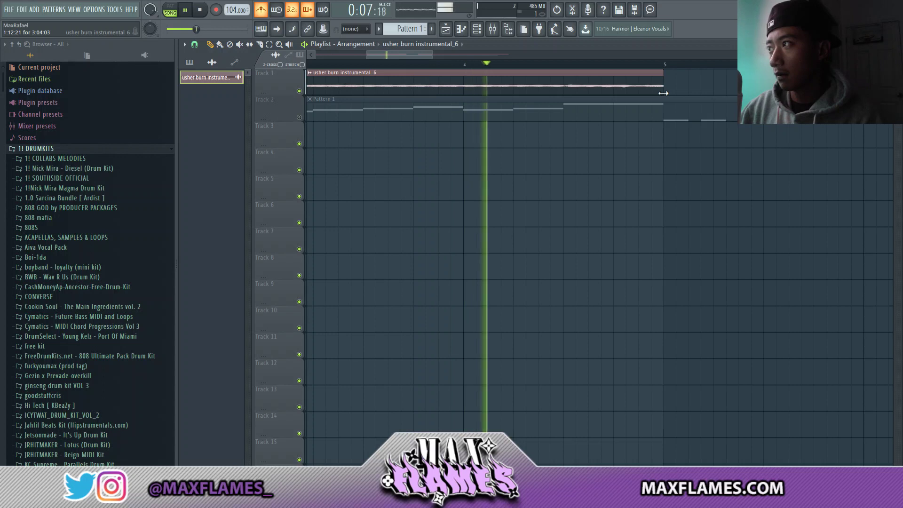
Step: Delete the second usher burn loop on Track 1 and duplicate the edited four-bar clips from bar 5 onward
scroll(685, 95, "down", 4)
right_click(632, 82)
left_click_drag(550, 88, 203, 70)
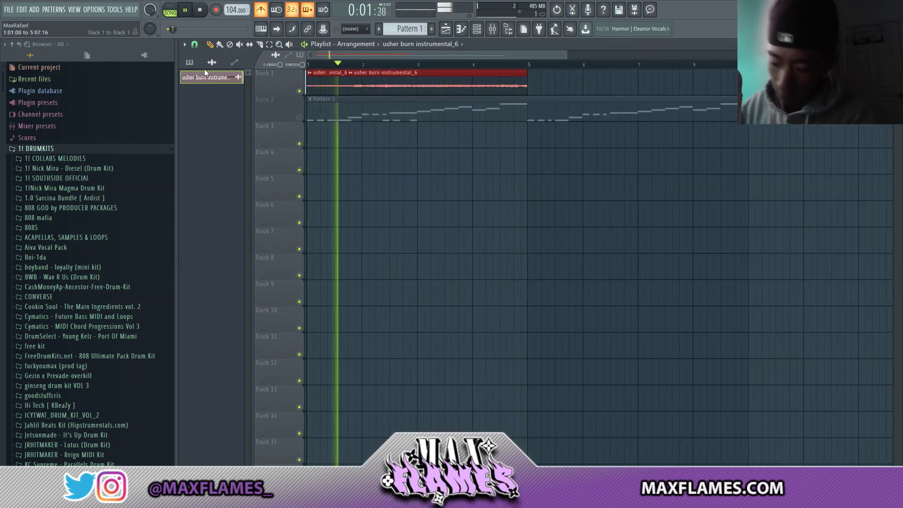
key("ctrl+b")
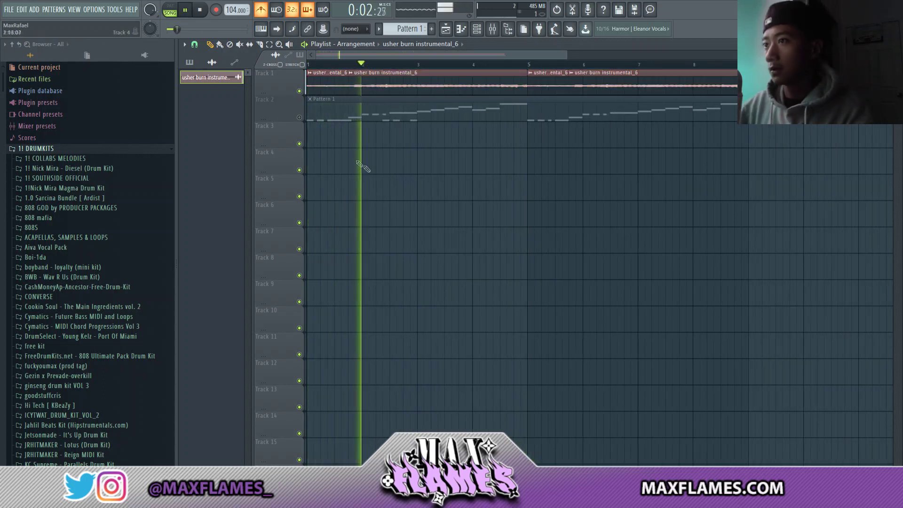
Step: Reopen the Stick piano roll and delete the misaligned note copies after bar 1, keeping the original three C5 notes
double_click(335, 118)
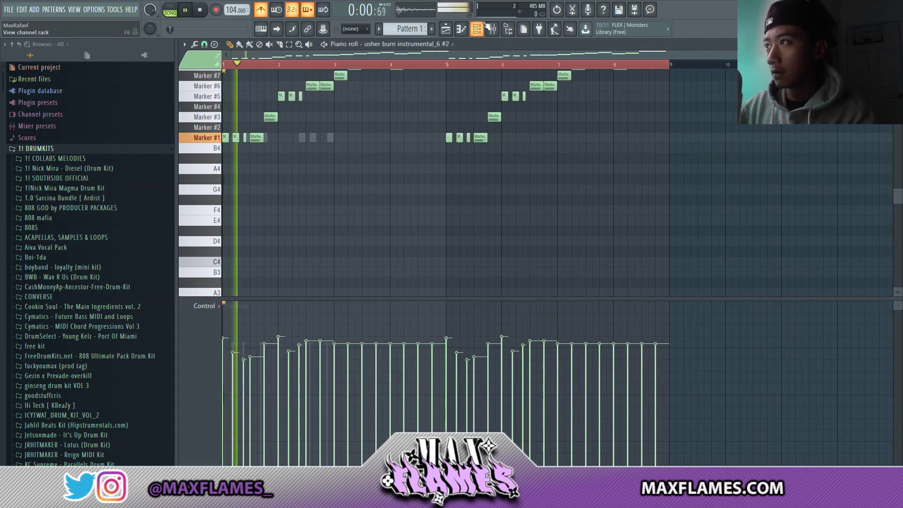
left_click(487, 26)
right_click(341, 162)
left_click(351, 167)
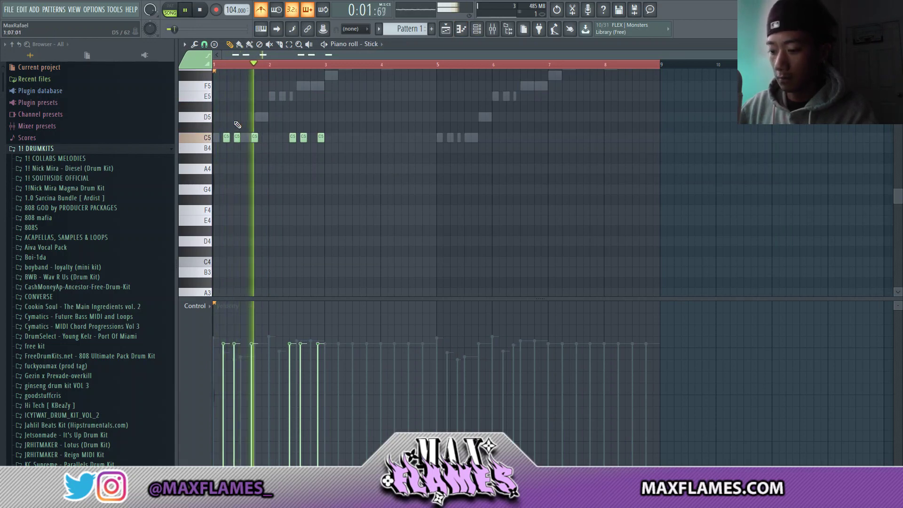
key("ctrl+d")
key("ctrl+a")
left_click_drag(225, 138, 344, 138)
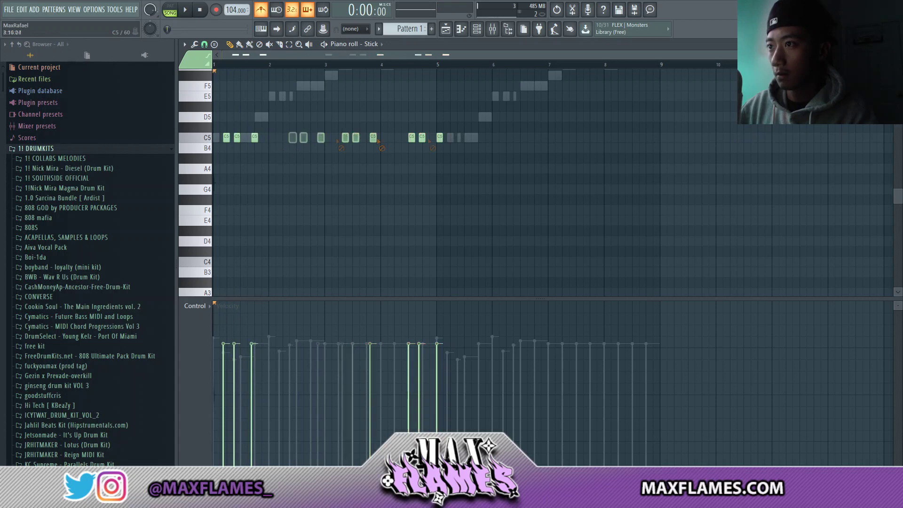
left_click_drag(323, 153, 133, 128)
key("space")
Step: Copy the three-note Stick pattern at one-bar intervals until it fills bars 1 to 4
left_click_drag(225, 139, 413, 144)
scroll(266, 142, "up", 3, "ctrl")
key("space")
scroll(314, 149, "down", 3, "ctrl")
scroll(232, 141, "up", 2, "ctrl")
left_click(472, 174, "ctrl")
scroll(472, 173, "down", 2, "ctrl")
Step: Copy the four-bar Stick pattern and align the copy so it fills bars 5 to 8
mouse_move(509, 154)
left_mouse_down("ctrl")
mouse_move(222, 132)
mouse_move(509, 137)
left_mouse_up("ctrl")
scroll(565, 144, "up", 2, "ctrl")
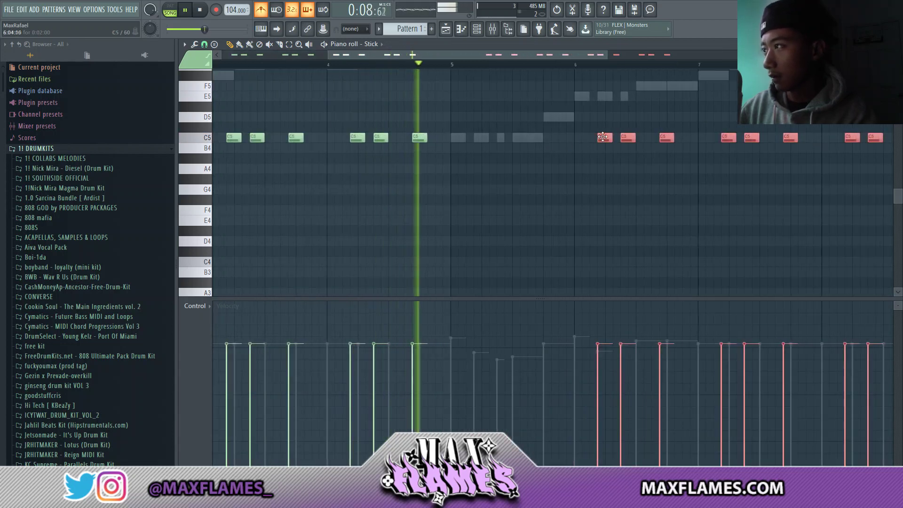
left_click_drag(601, 137, 481, 136)
scroll(504, 154, "down", 2, "ctrl")
left_click(505, 155, "ctrl")
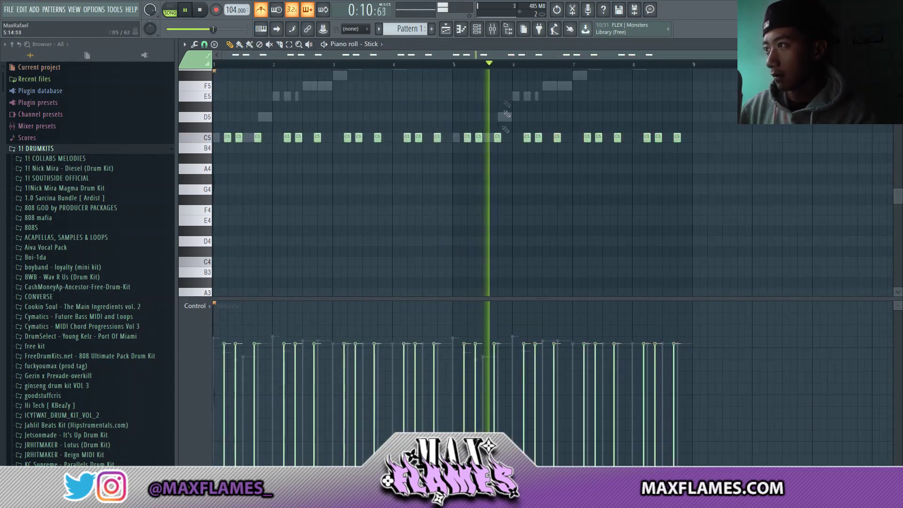
Step: Add Stick #2 hits on steps 11, 15, 31 and 32 in the channel rack
left_click(476, 29)
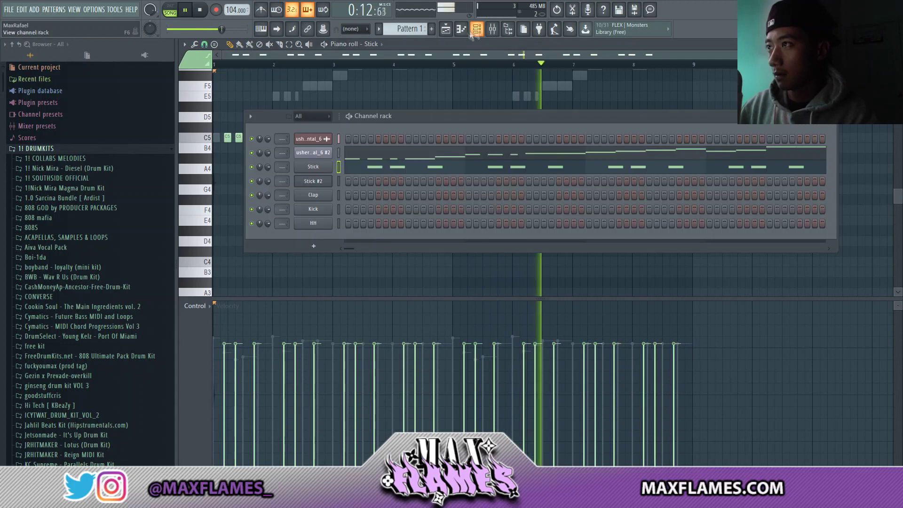
right_click(329, 178)
left_click(304, 187)
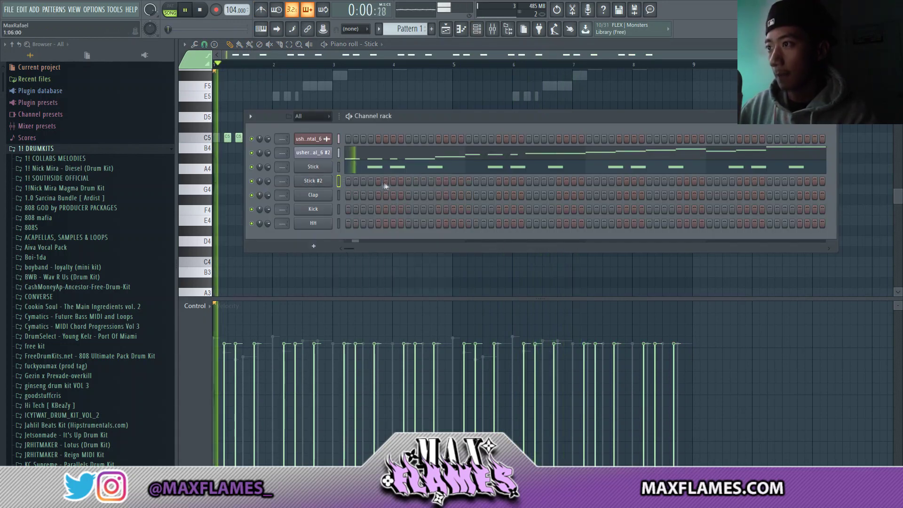
left_click(424, 181)
left_click(453, 181)
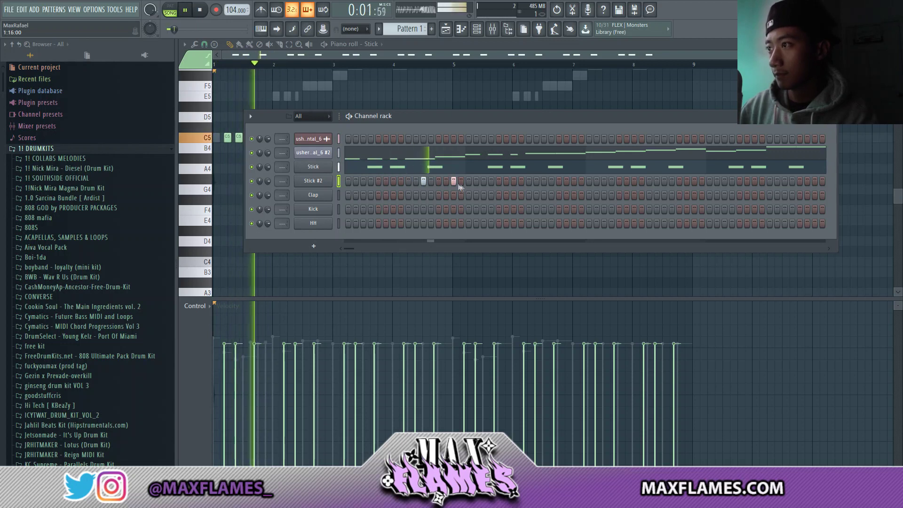
left_click(574, 182)
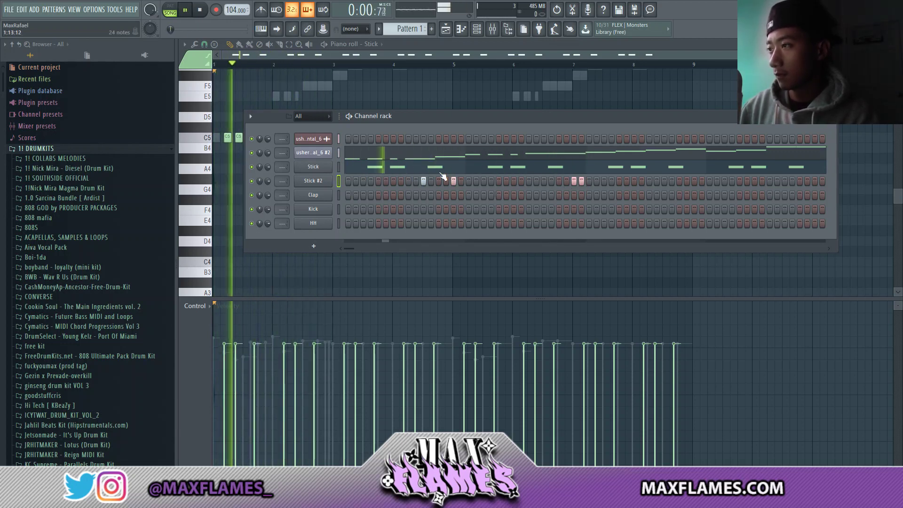
Step: Open the Stick #2 piano roll and mute the usher burn Slicex channel
right_click(329, 181)
left_click(354, 181)
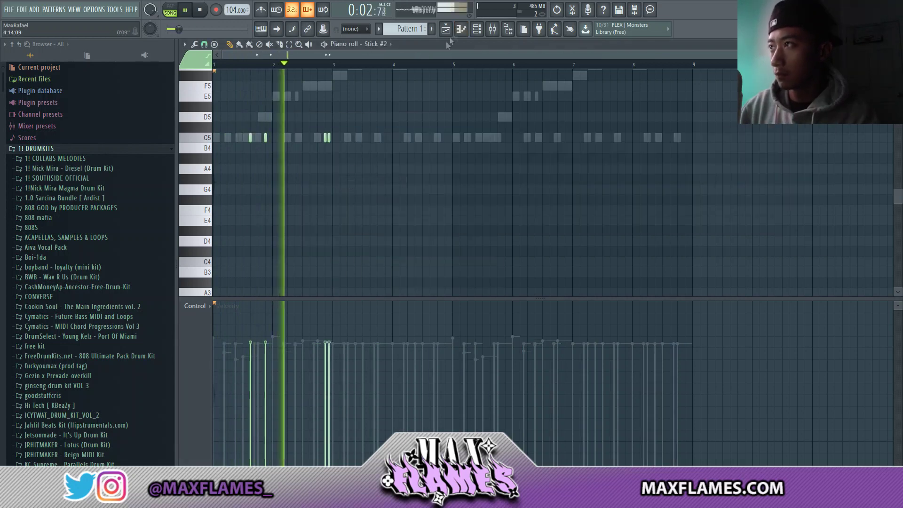
key("F6")
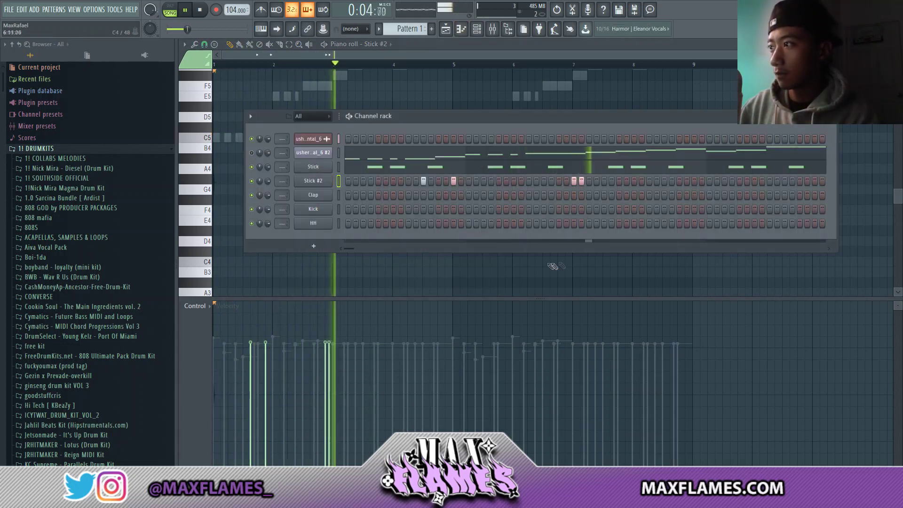
key("F6")
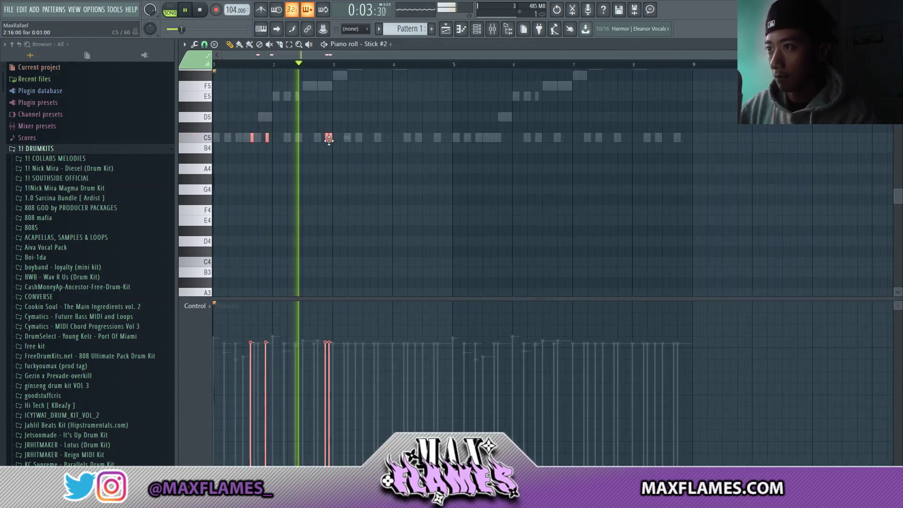
Step: Copy the two-bar Stick #2 pattern into bars 3 and 4, and repeat the four-bar result through bar 8
left_click_drag(330, 139, 450, 139, "shift")
left_click(457, 155, "ctrl")
scroll(457, 155, "up", 3)
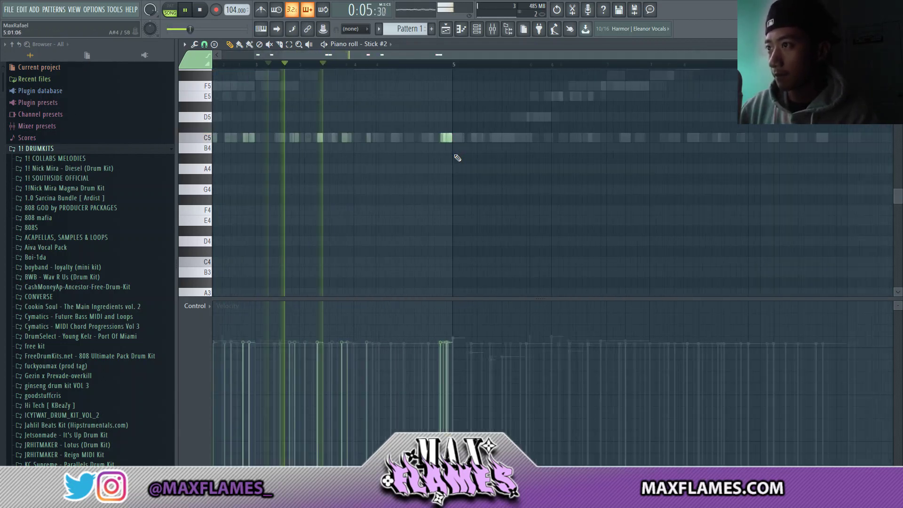
scroll(458, 157, "down", 3)
left_click(478, 36)
scroll(436, 173, "up", 2)
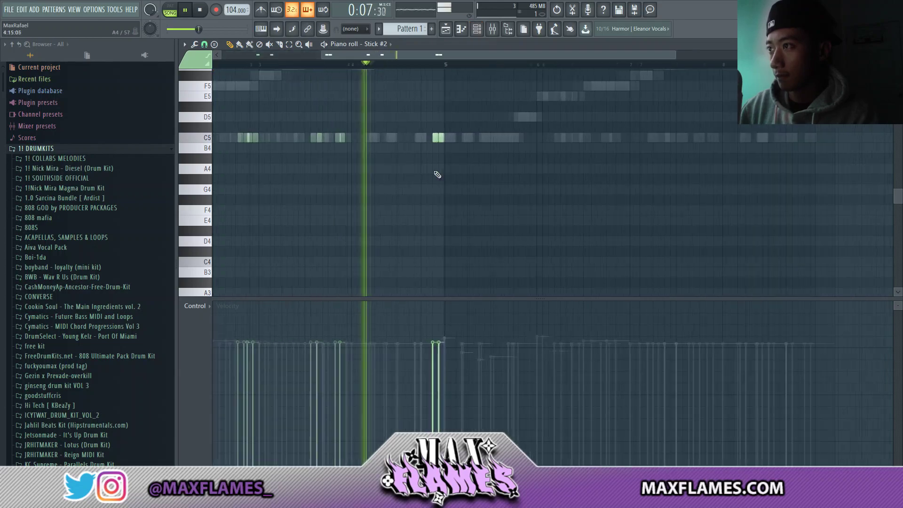
Step: Browse the Lex Luger Kit percussion samples and load Conga_Damp as a new channel above Clap
scroll(20, 245, "down", 7)
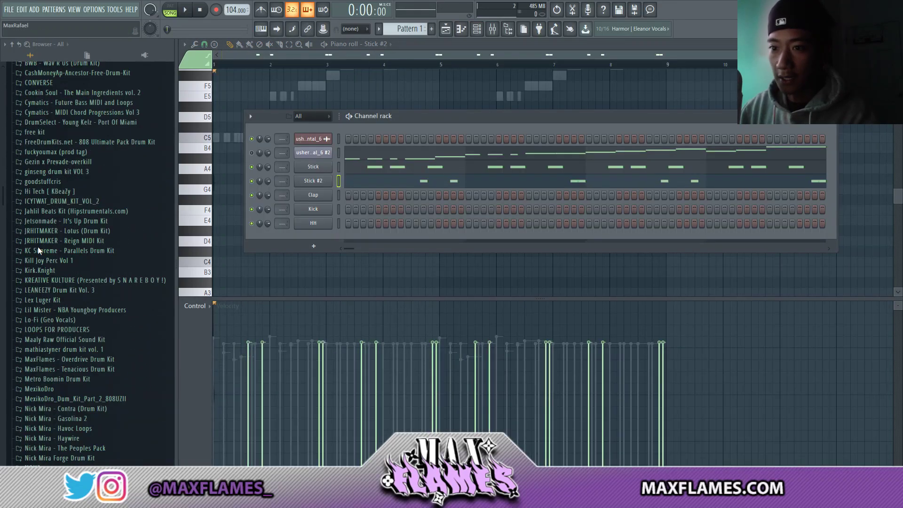
scroll(37, 246, "up", 3)
scroll(42, 273, "down", 6)
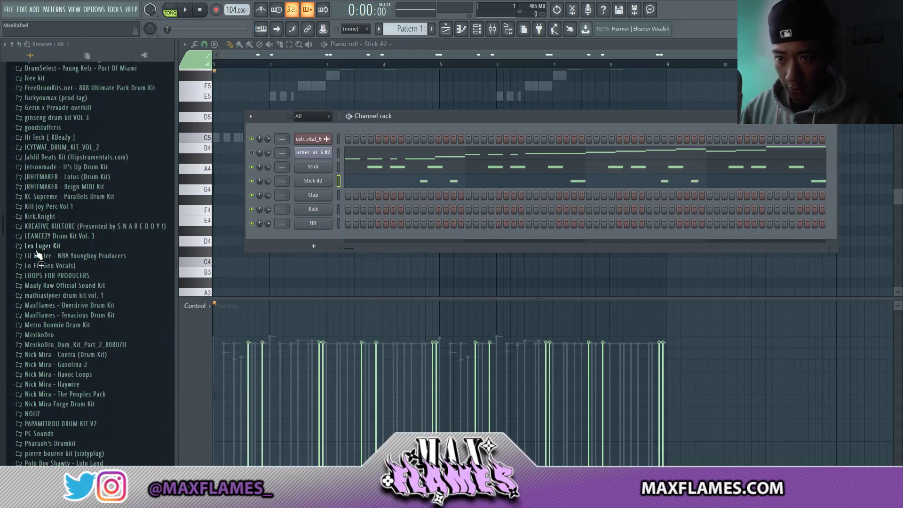
left_click(41, 246)
left_click(50, 326)
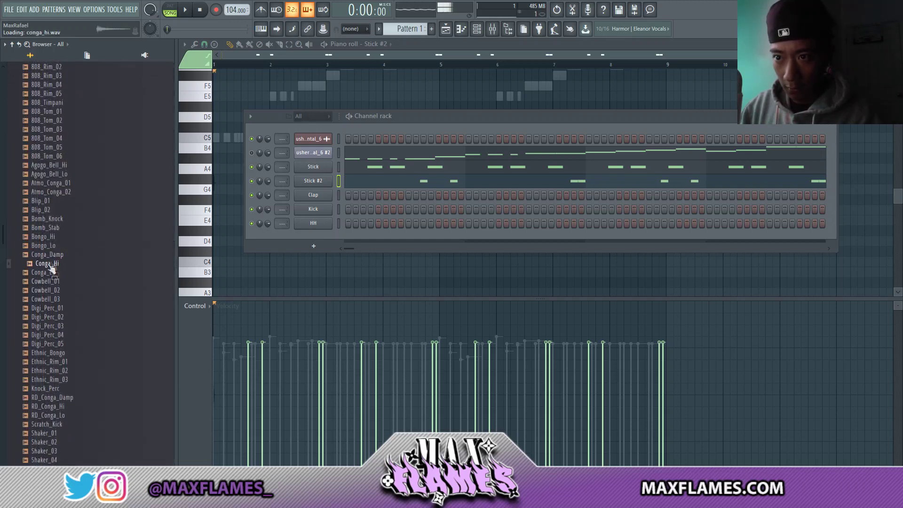
left_click_drag(313, 195, 314, 194)
key("space")
right_click(314, 195)
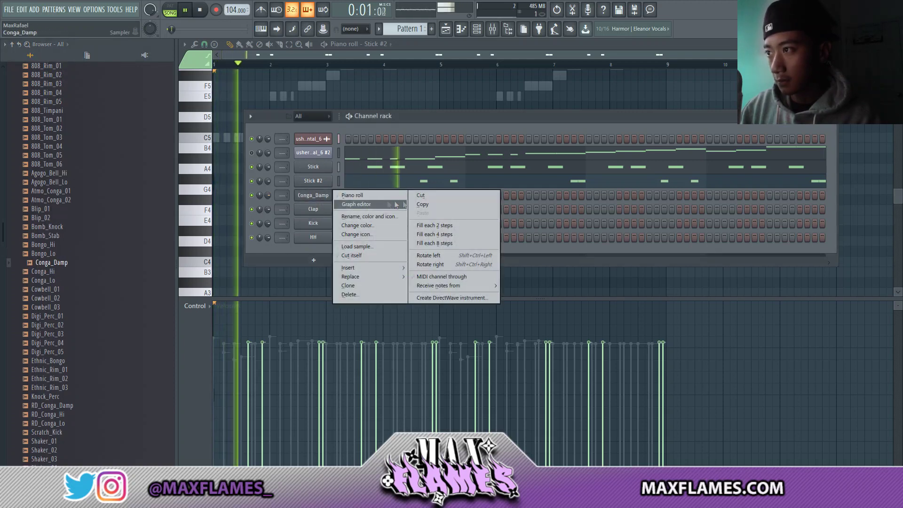
left_click(499, 111)
Step: Add Conga_Damp hits on steps 17, 19, 33, 35, 49 and 51 in the channel rack
left_click(469, 197)
left_click(484, 196)
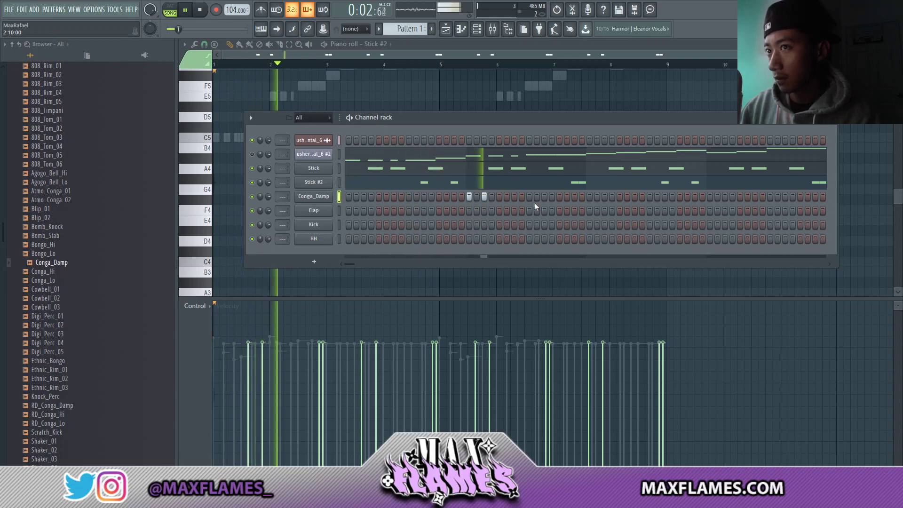
left_click(588, 196)
left_click(604, 196)
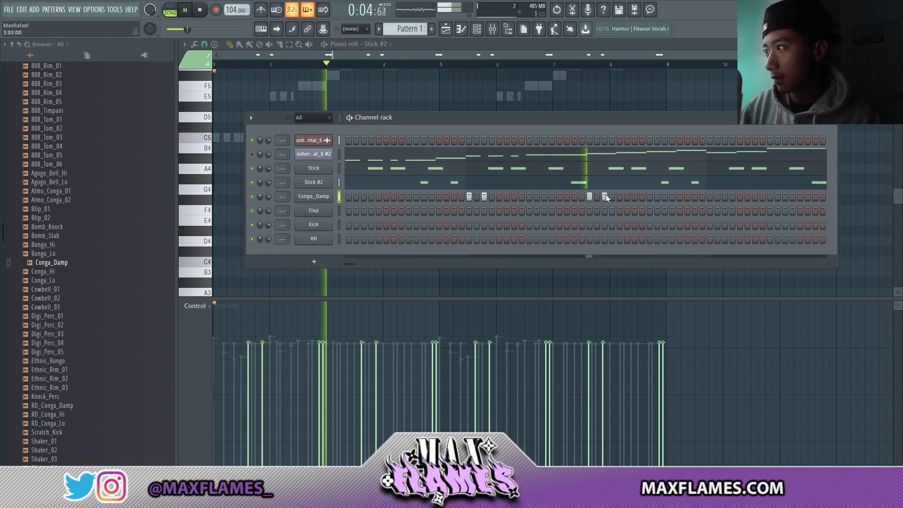
left_click(710, 196)
left_click(724, 196)
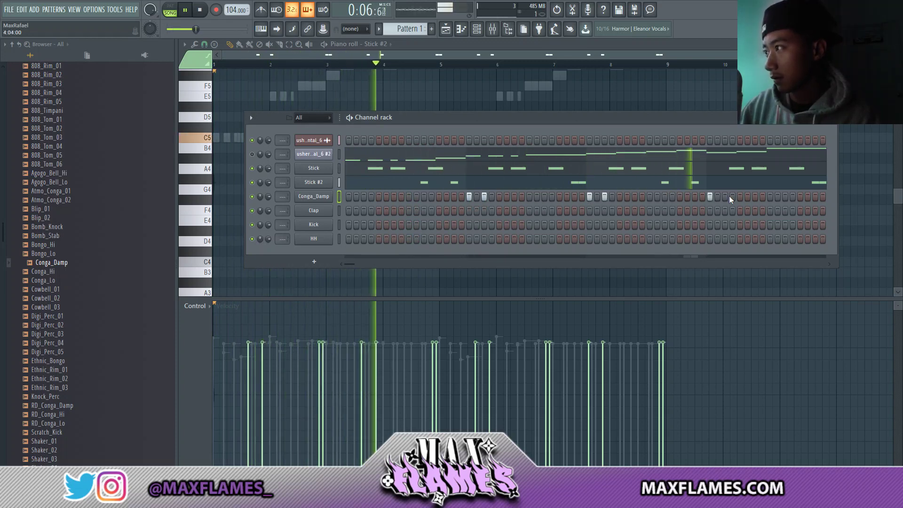
Step: In the Conga_Damp piano roll, delete the two hits in bar 3 and duplicate the four-bar pattern into bars 5 to 8
right_click(329, 196)
left_click(346, 195)
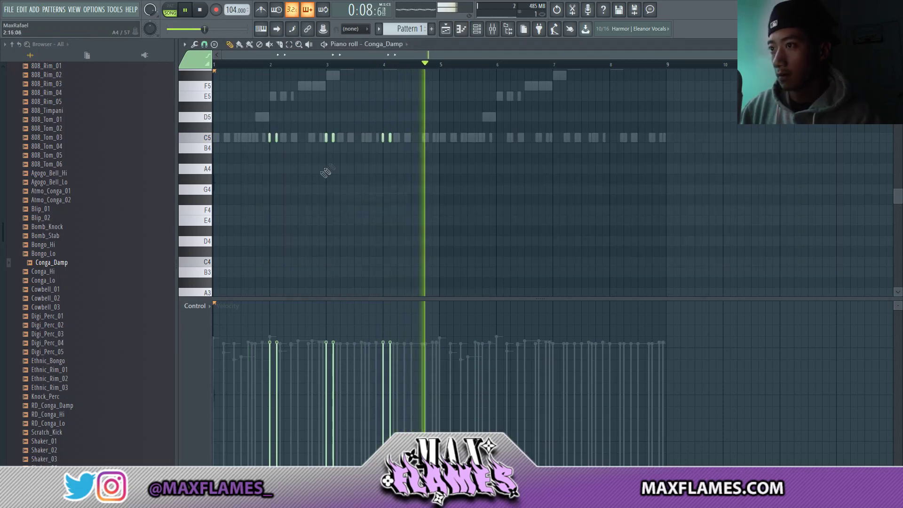
right_click(333, 138)
right_click(327, 138)
left_click_drag(437, 65, 2, 115)
key("ctrl+b")
key("ctrl+d")
key("space")
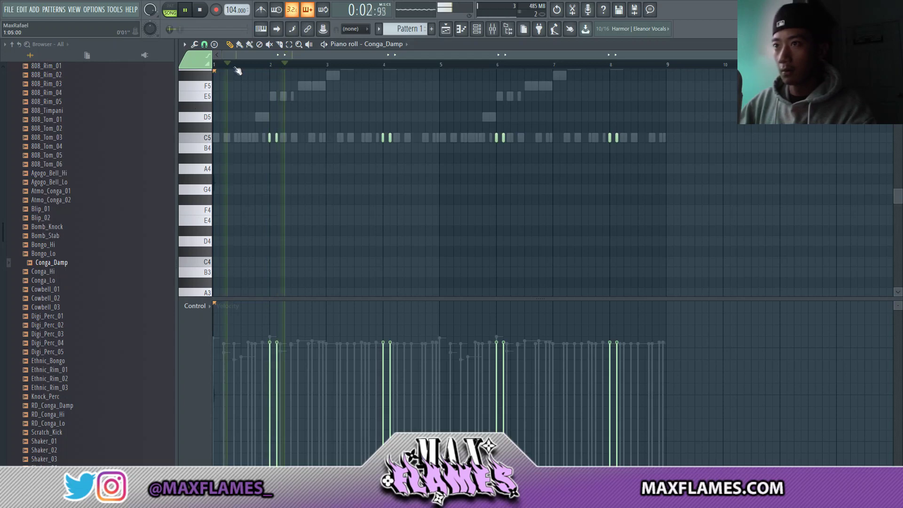
Step: Insert a Purity instrument channel and load its Simple Tri preset from the Bass Synth category
key("F6")
right_click(321, 172)
mouse_move(363, 241)
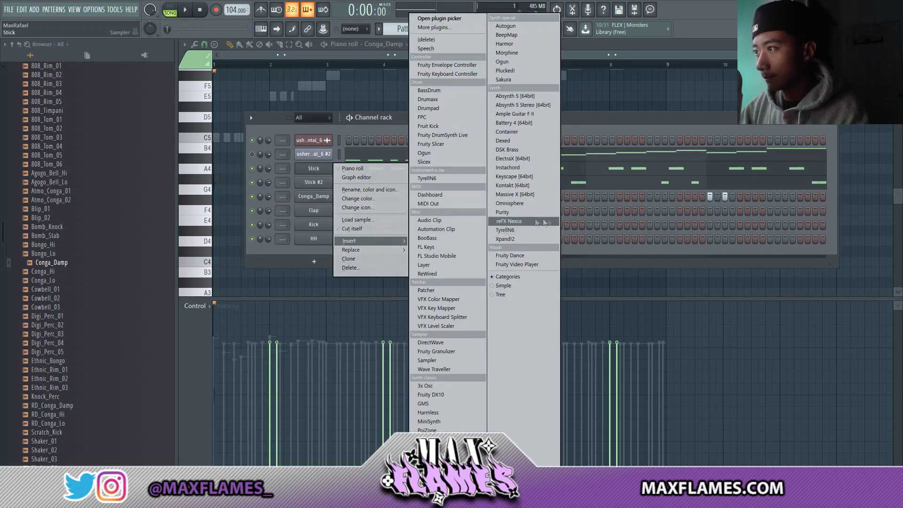
left_click(506, 212)
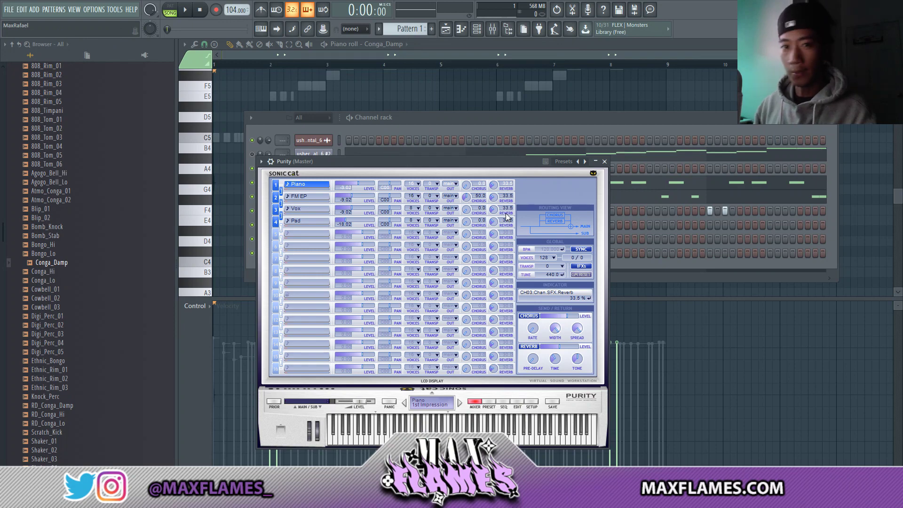
left_click(491, 403)
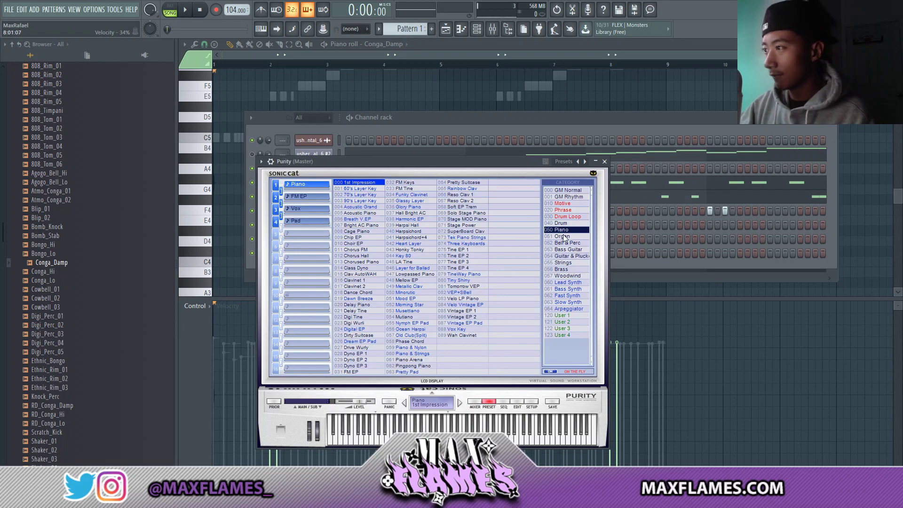
left_click(570, 289)
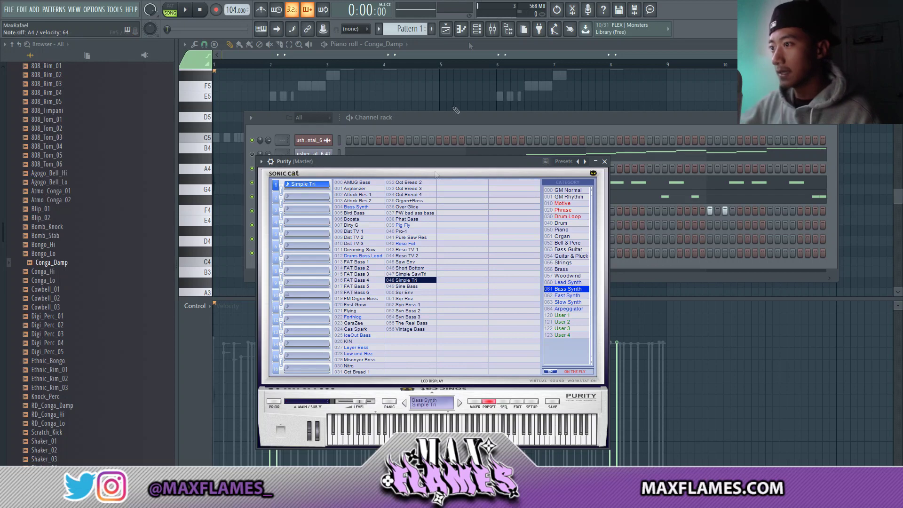
Step: Open the Purity piano roll and place a one-bar F5 bass note in bar 1, testing its pitch against the loop
left_click(394, 114)
right_click(304, 169)
left_click(349, 168)
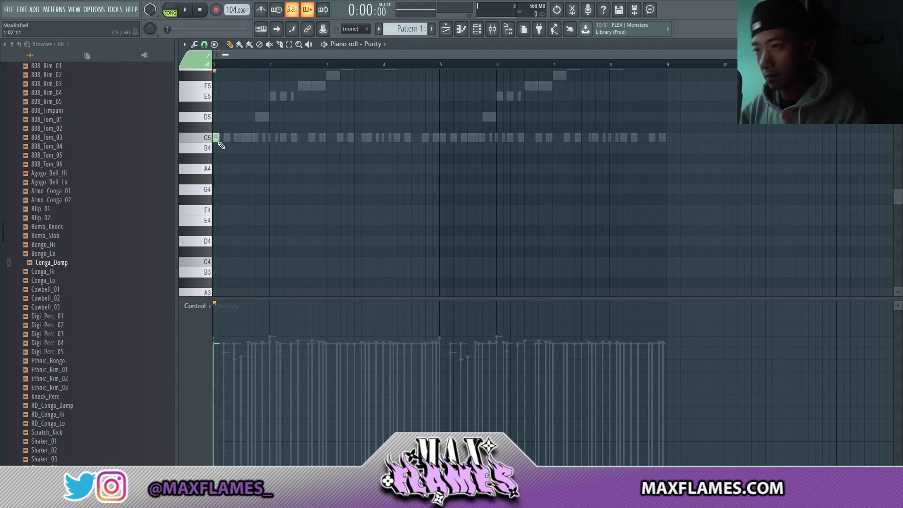
key("space")
key("space")
key("shift+Down")
key("shift+Down")
key("space")
key("space")
key("shift+Down")
key("space")
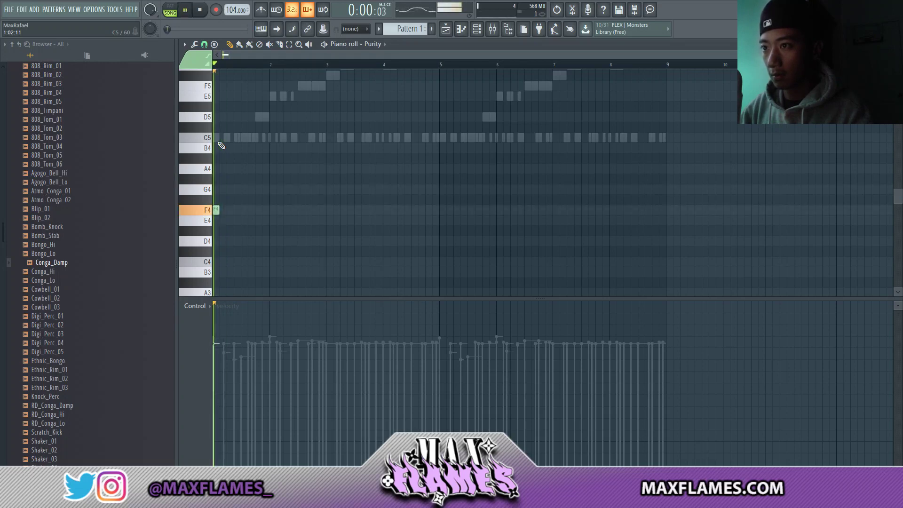
key("shift+Down")
key("space")
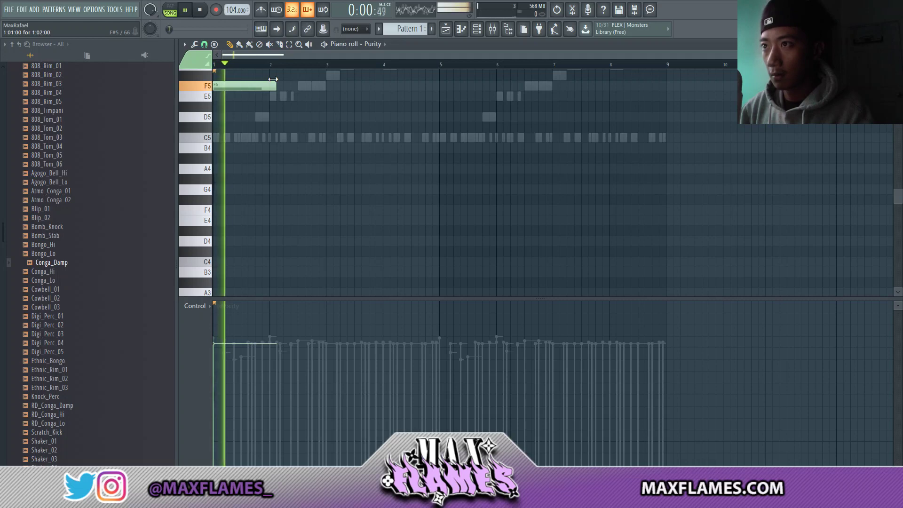
Step: Continue the bass line with G#5 in bar 2, C#5 from bar 3 and D#5 in the second half of bar 4
scroll(275, 142, "up", 4)
left_click(281, 179)
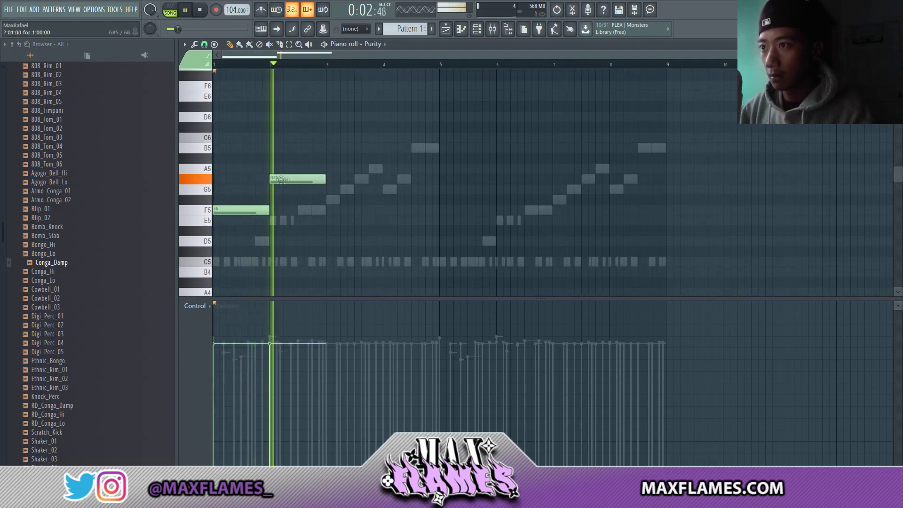
left_click(328, 231)
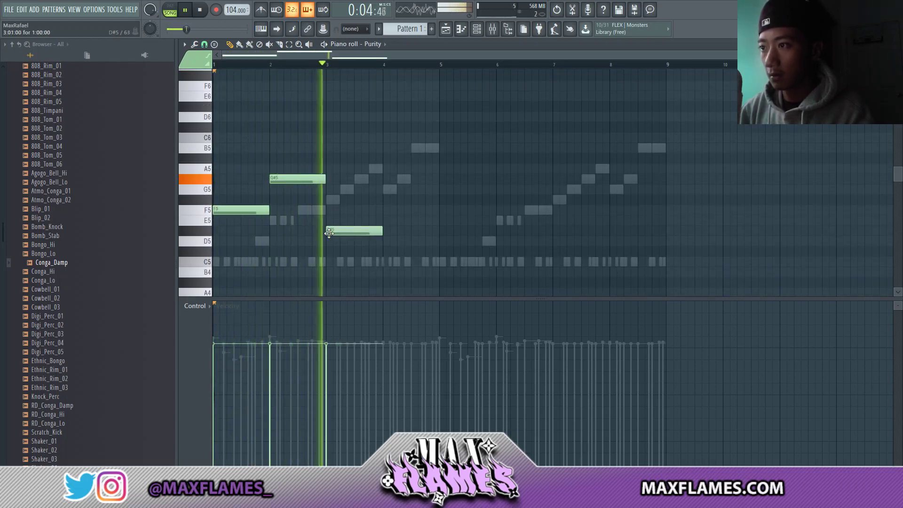
key("space")
left_click_drag(328, 231, 354, 256)
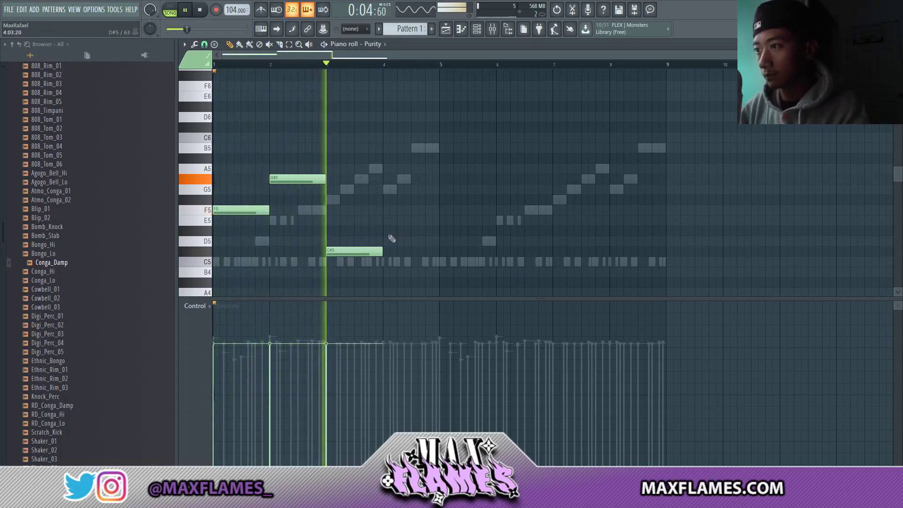
left_click(415, 231)
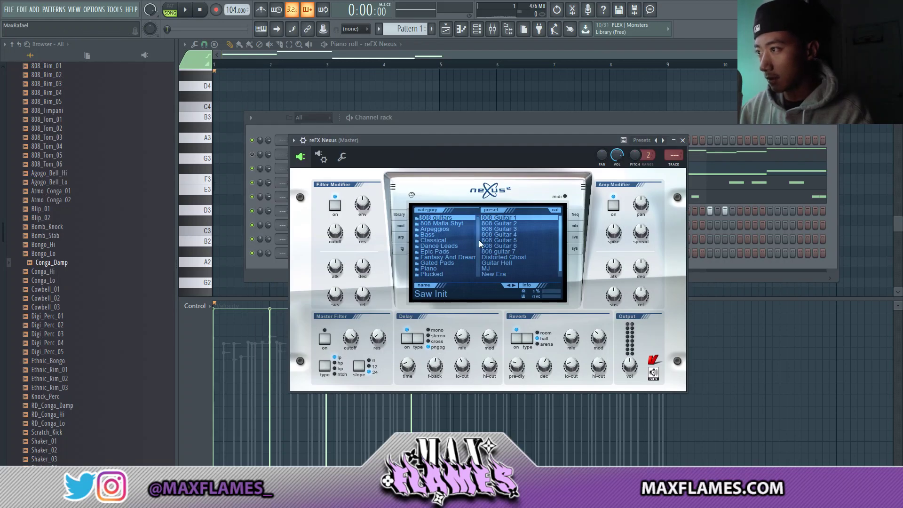
Step: Load the Pridz Sidechain Bass preset in reFX Nexus from the saved pridz search category
left_click_drag(478, 242, 474, 279)
left_click(452, 274)
left_click(511, 217)
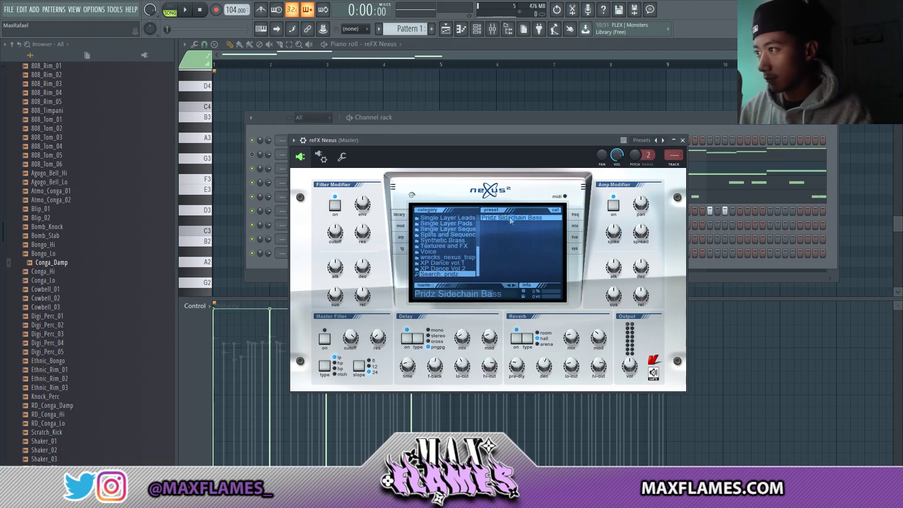
Step: Raise the Nexus bass line one octave so it starts on F3, and copy it into bars 5 to 8
left_click(428, 119)
right_click(431, 86)
scroll(356, 178, "down", 3)
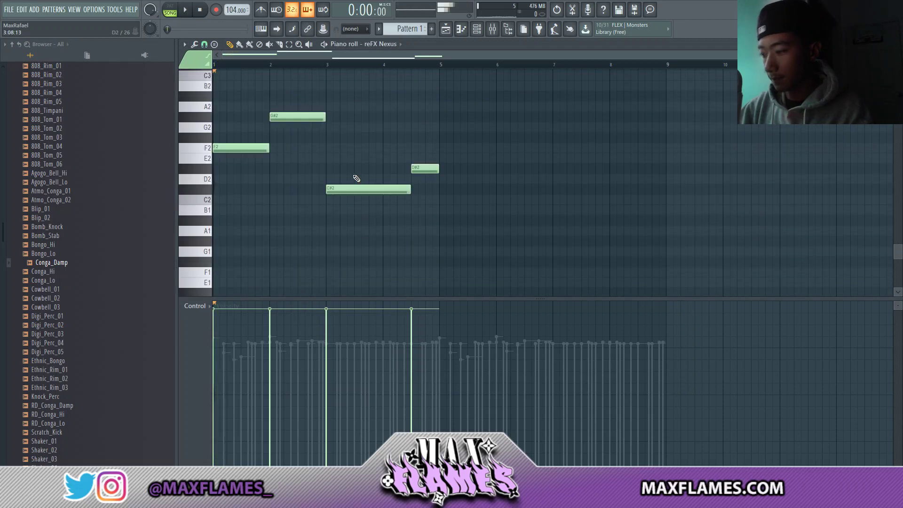
scroll(356, 178, "up", 3)
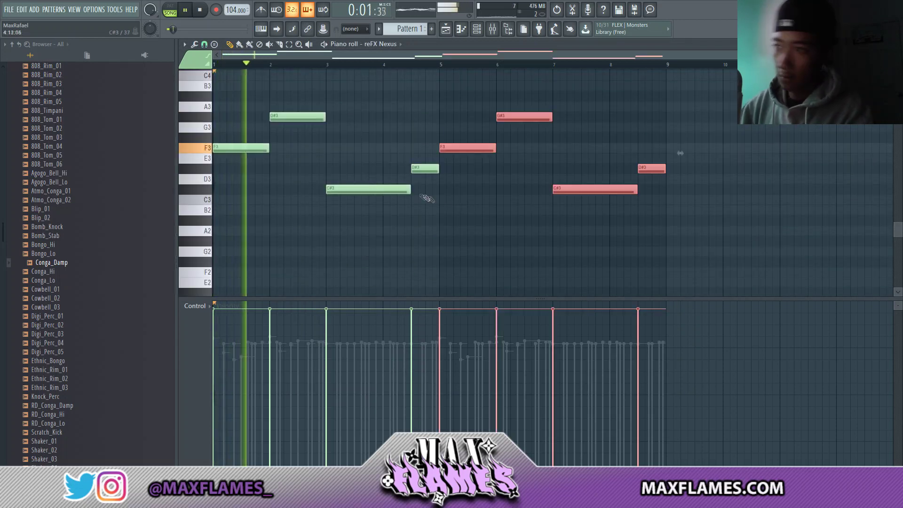
Step: Place claps on beats 2 and 4 of bars 1 and 2, and copy them through bar 8 in the Clap piano roll
left_click(477, 29)
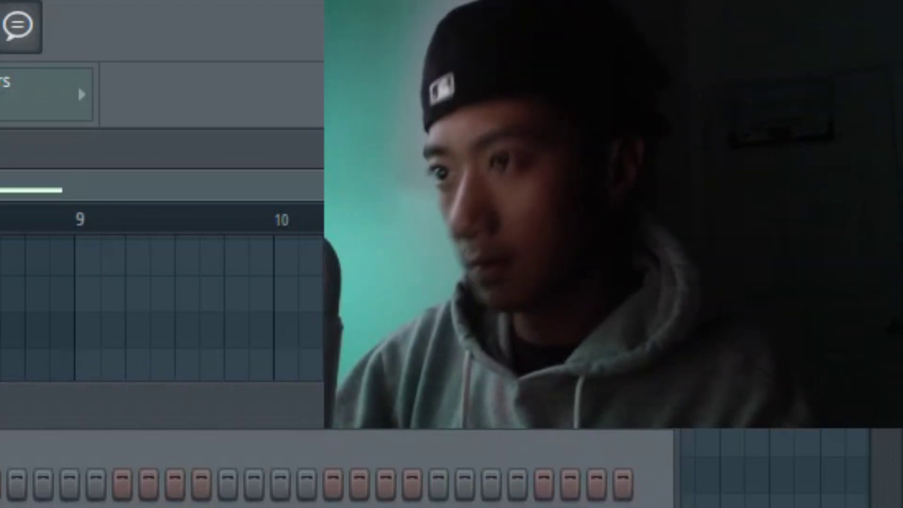
left_click(408, 225)
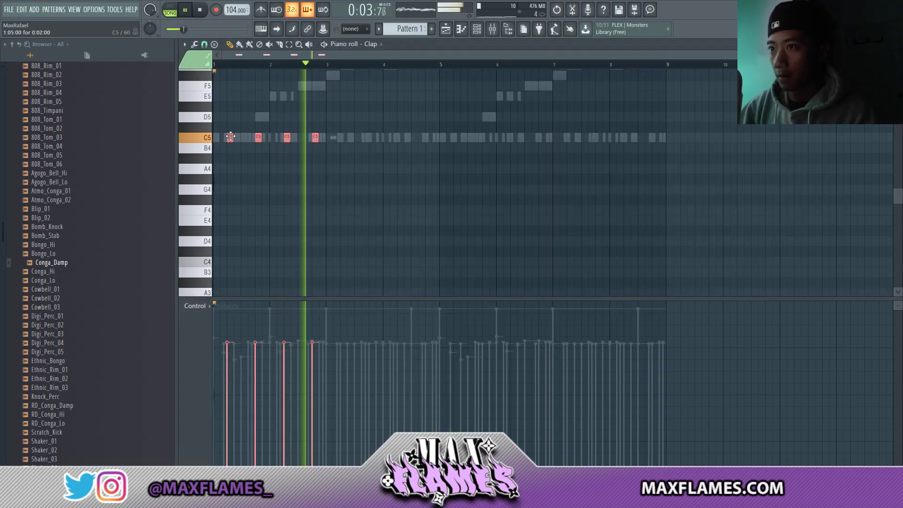
left_click_drag(230, 138, 343, 139)
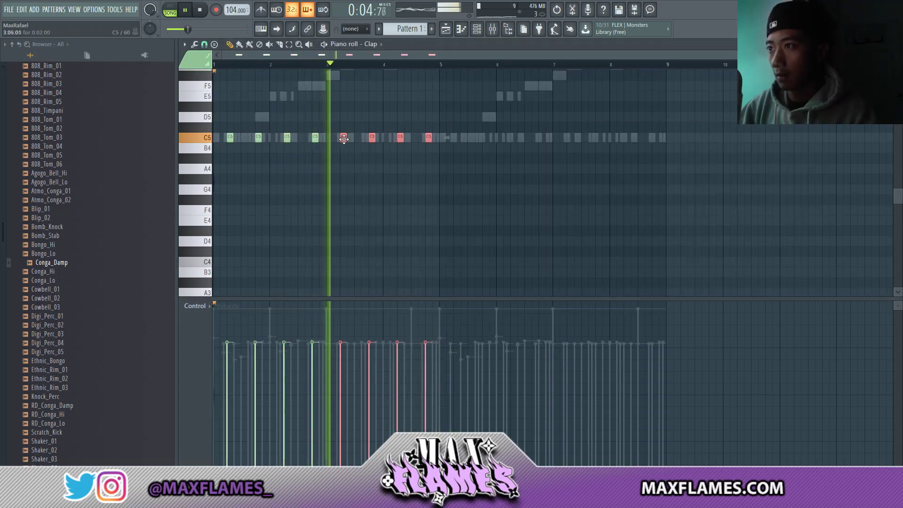
left_click_drag(218, 125, 461, 133)
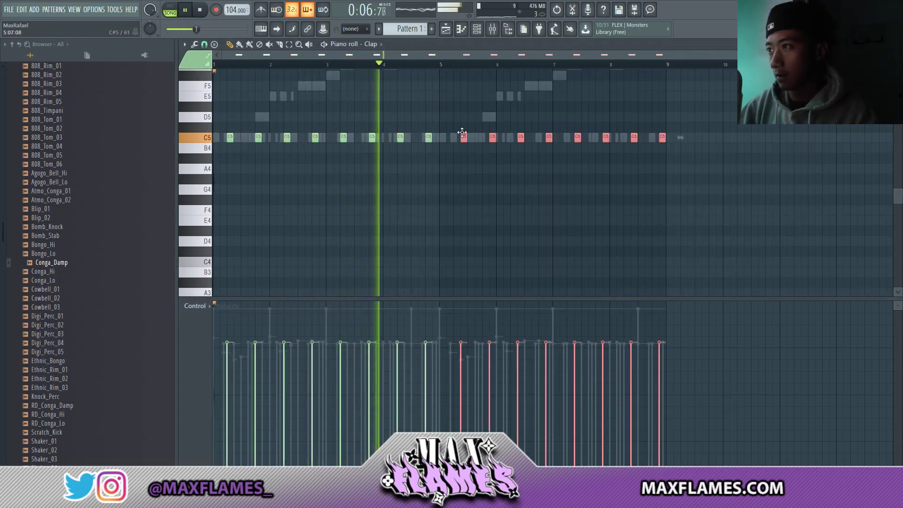
Step: Add Kick hits on steps 1, 17, 27, 30 and 33 in the channel rack and play the pattern
left_click(470, 33)
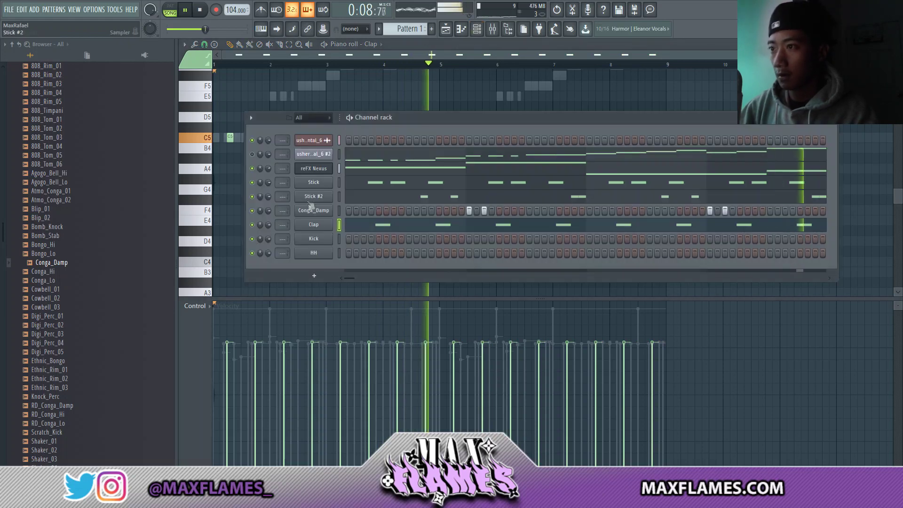
key("space")
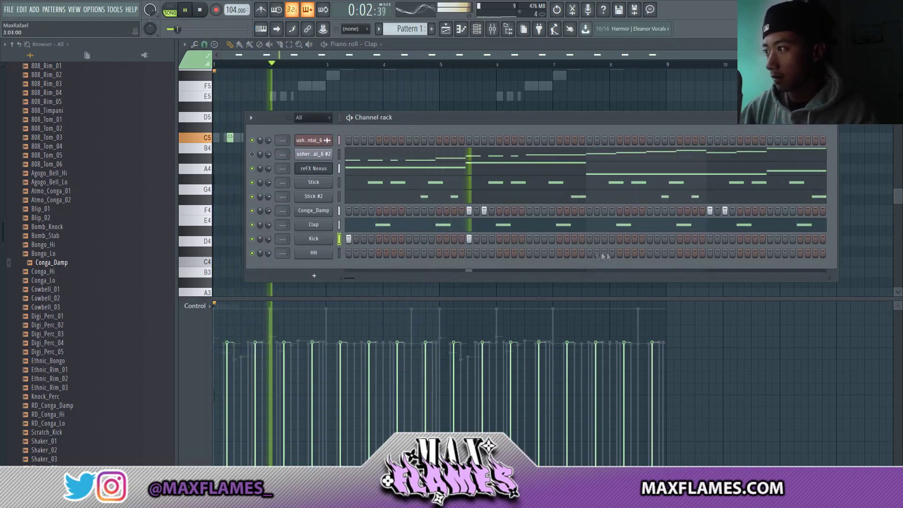
left_click(544, 238)
left_click(574, 239)
left_click(589, 238)
key("space")
key("space")
Step: Open the Kick piano roll and play the pattern from bar 3
right_click(325, 239)
left_click(347, 239)
scroll(241, 185, "up", 2)
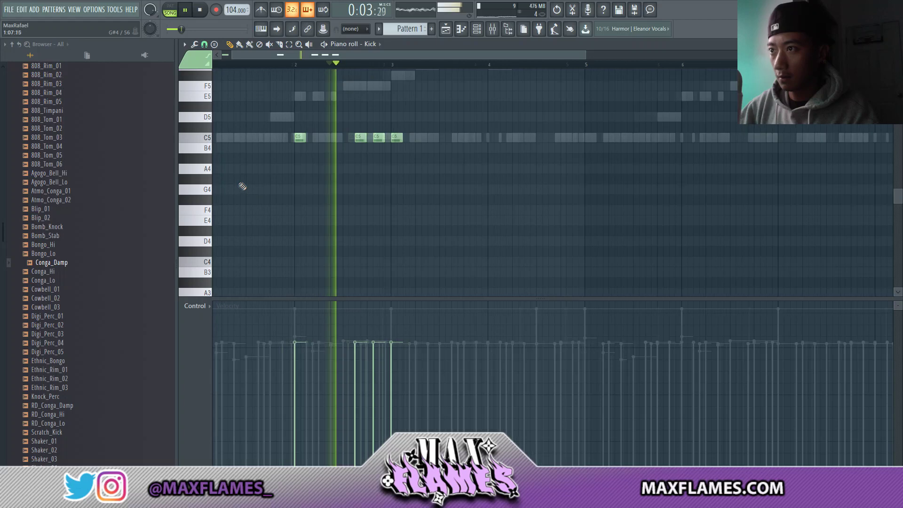
scroll(279, 176, "down", 3)
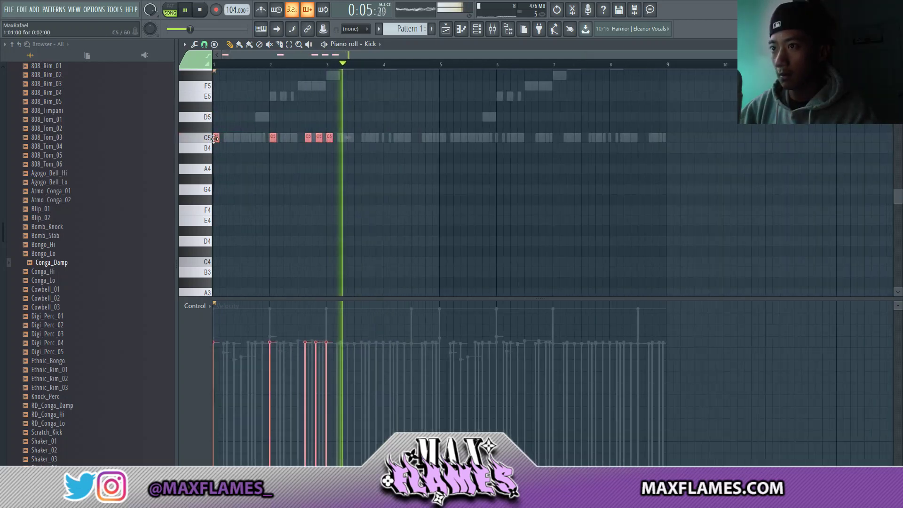
key("space")
left_click(331, 69)
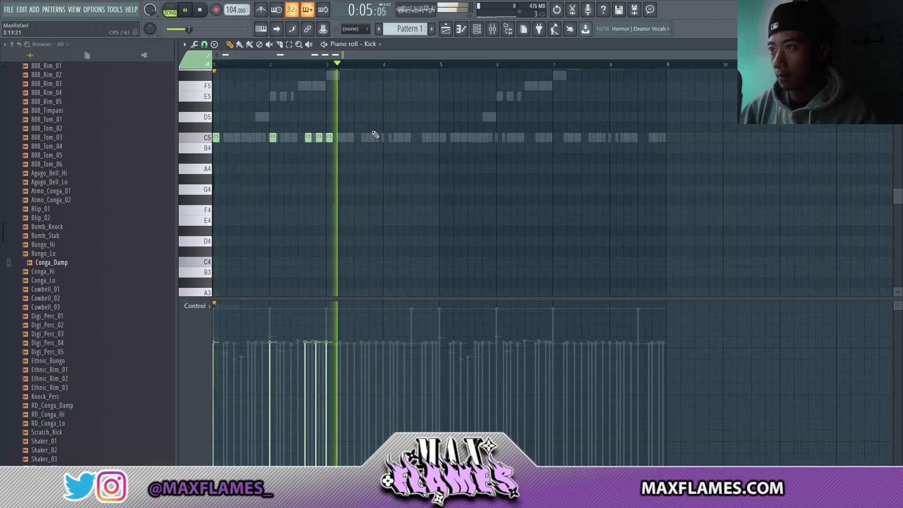
Step: Add kick hits on step 11 of bar 3 and at the start of bar 4
scroll(374, 139, "up", 1)
right_click(384, 137)
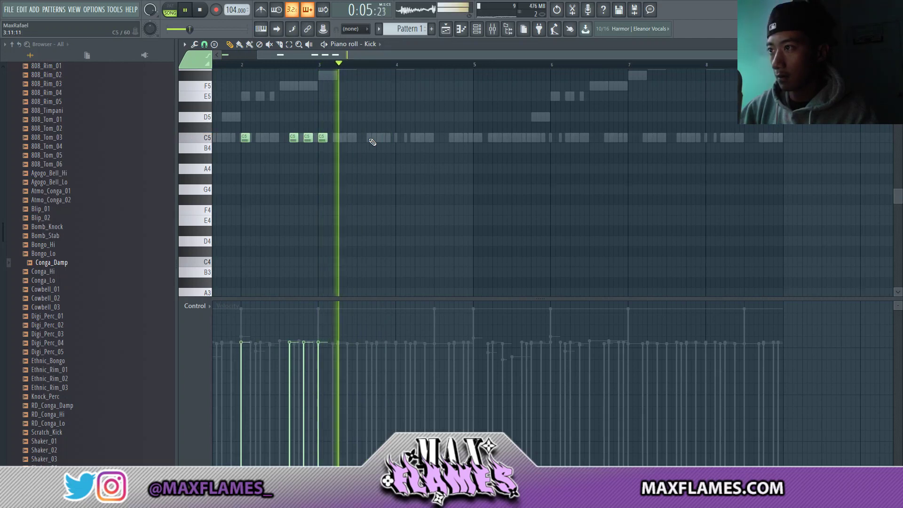
scroll(370, 138, "up", 4)
left_click(370, 138)
scroll(423, 142, "down", 3)
left_click(426, 138)
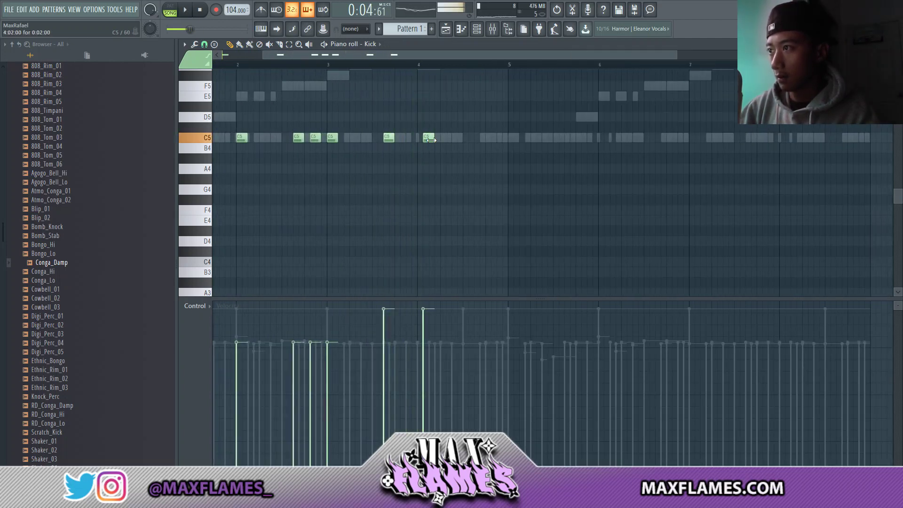
scroll(428, 154, "up", 1)
scroll(429, 153, "up", 1)
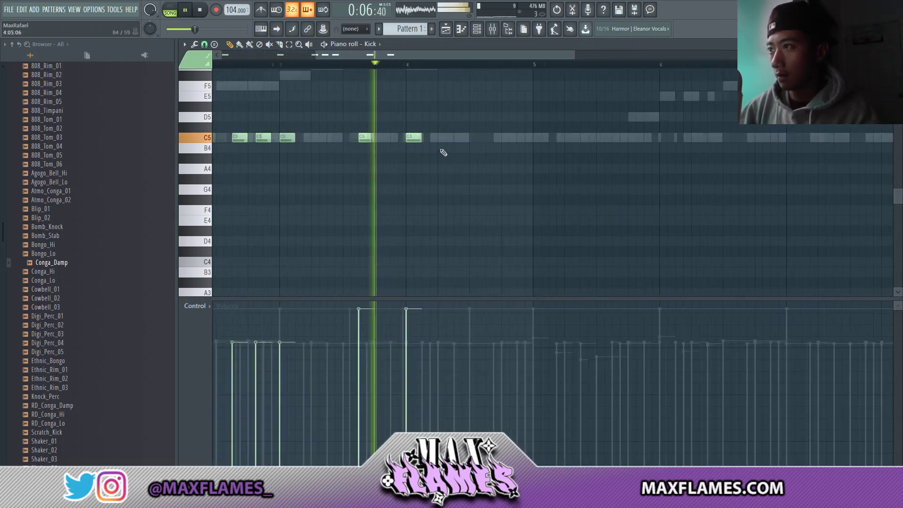
Step: Delete the kick at the start of bar 4 together with trial hits on steps 4 and 9 of that bar
left_click(432, 138)
left_click(467, 138)
right_click(467, 137)
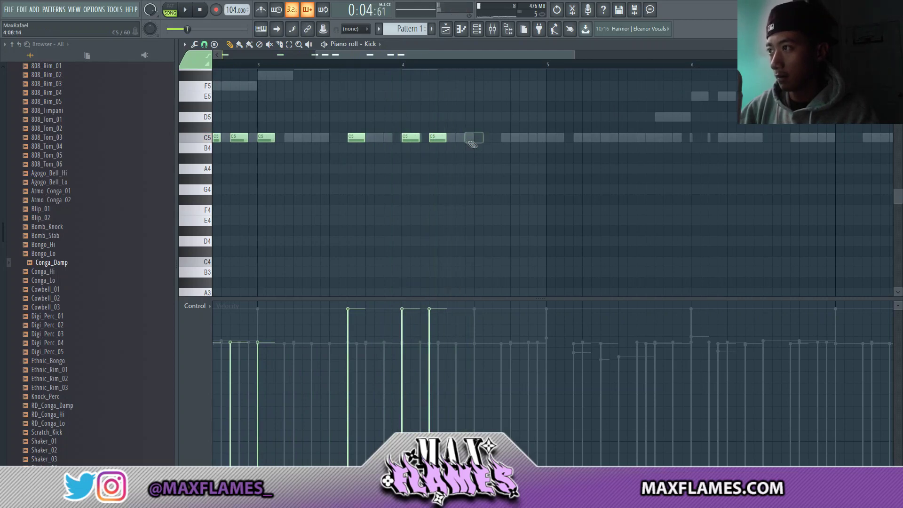
right_click(412, 140)
right_click(437, 139)
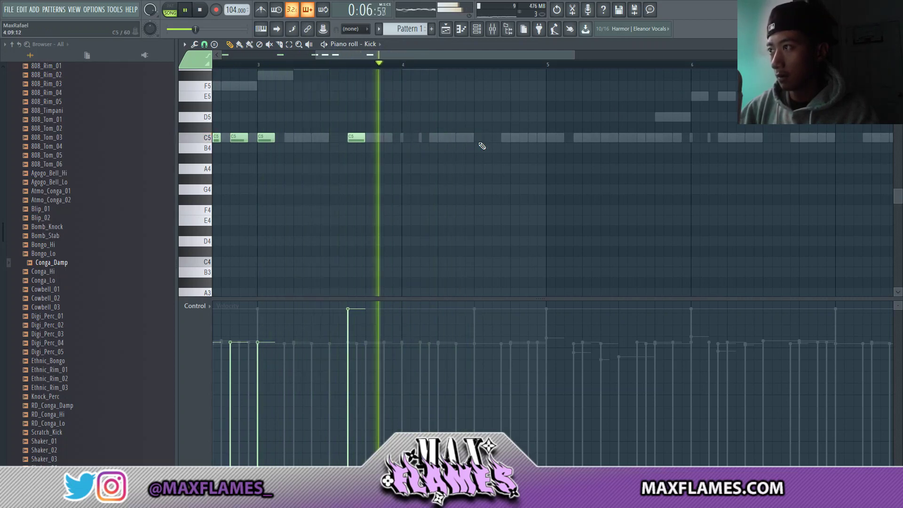
Step: Place a kick on step 11 of bar 4 instead of step 9
scroll(483, 145, "up", 2)
left_click(487, 139)
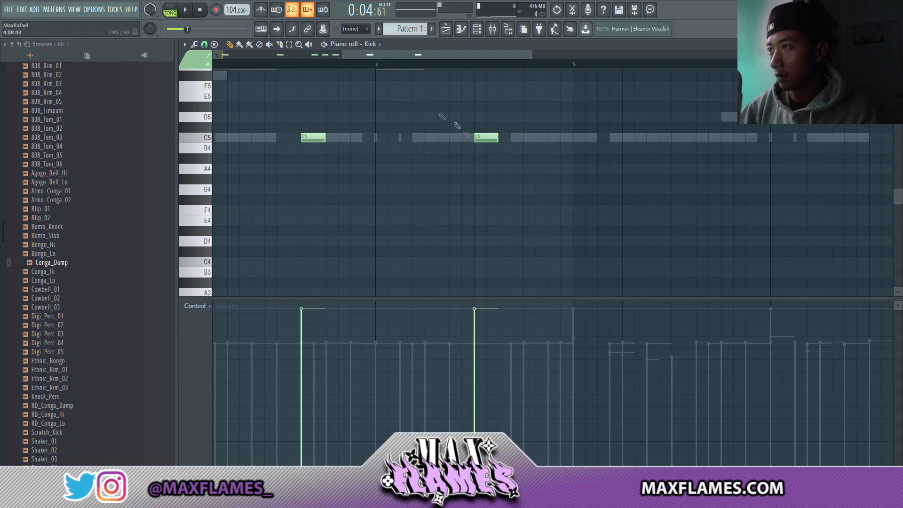
right_click(489, 141)
left_click(506, 140)
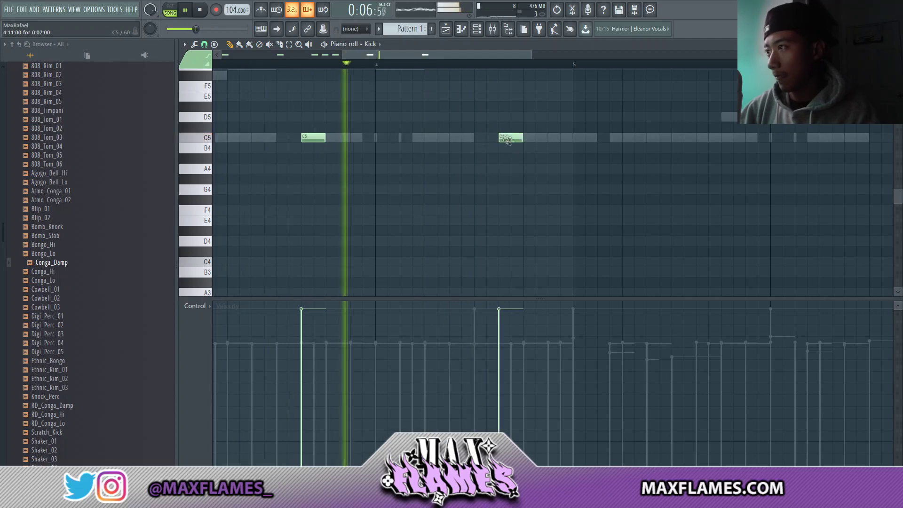
Step: Add one long kick note from step 13 to the end of bar 4 and select it
scroll(518, 139, "down", 2)
left_click(528, 139)
left_click_drag(538, 139, 556, 140)
left_click(550, 138, "ctrl")
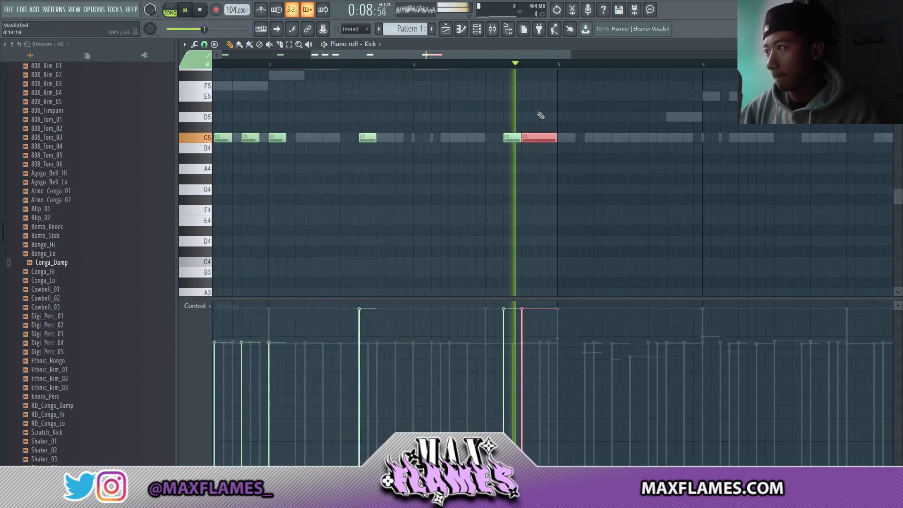
key("alt+u")
key("space")
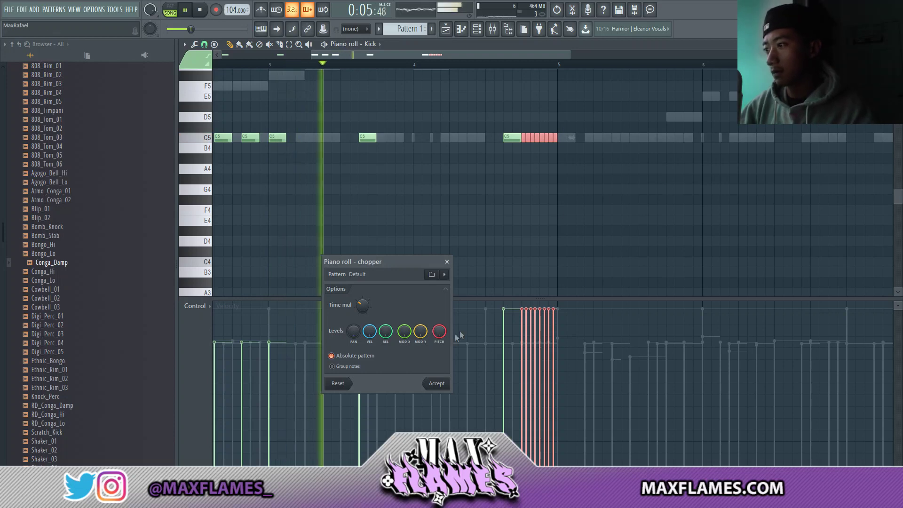
left_click(447, 262)
scroll(459, 262, "down", 3)
key("space")
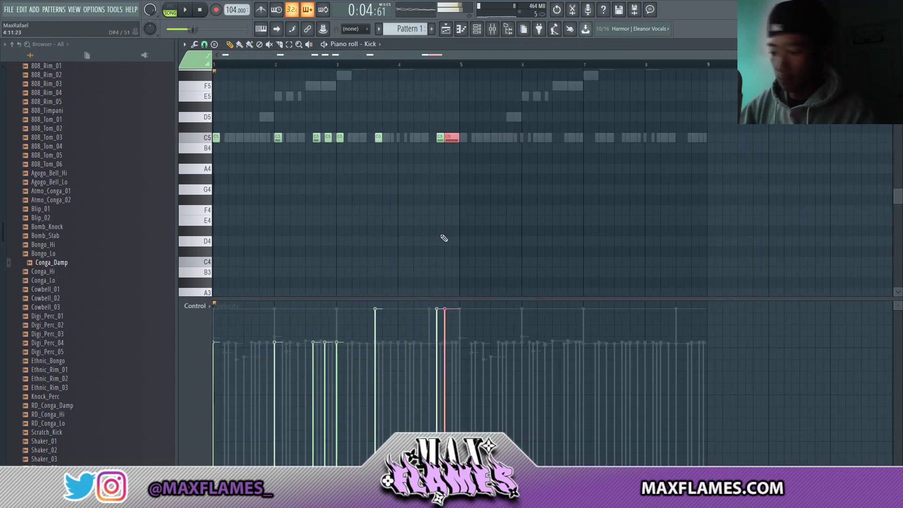
Step: Chop the long kick note at the end of bar 4 into eight short hits using the Chopper's Default pattern
key("ctrl+d")
scroll(447, 239, "up", 8)
scroll(469, 243, "down", 5)
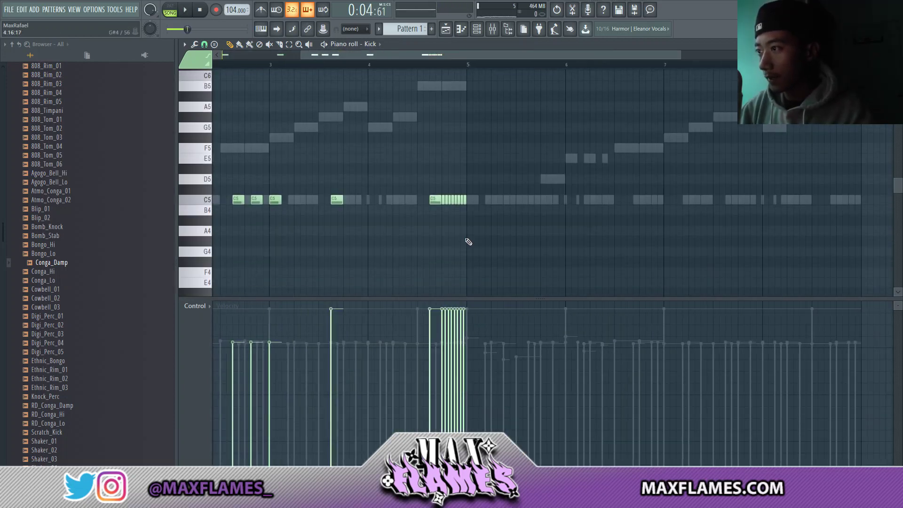
scroll(467, 236, "up", 4)
scroll(490, 232, "up", 1)
left_click_drag(487, 234, 386, 141)
key("ctrl+u")
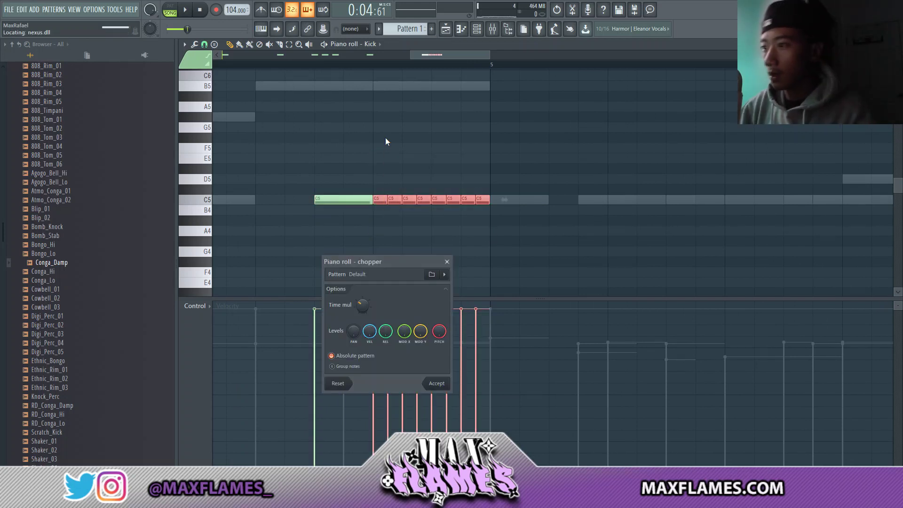
left_click_drag(369, 264, 388, 243)
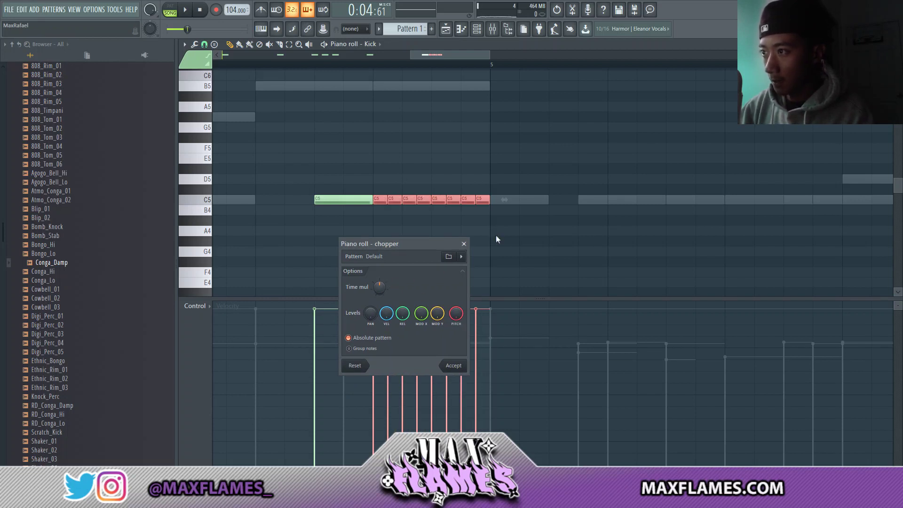
left_click(454, 366)
Step: Play the pattern and copy the four-bar kick sequence to bars 5 through 8
scroll(433, 225, "down", 4)
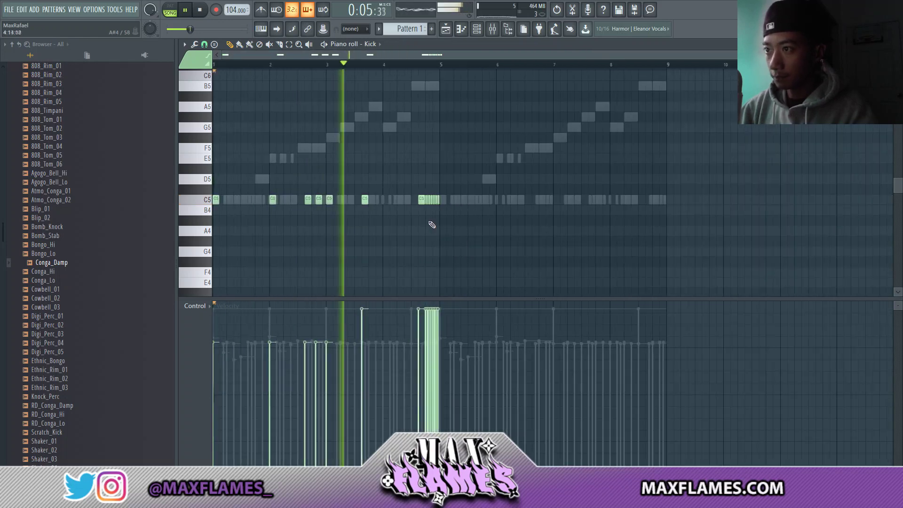
scroll(437, 224, "up", 4)
scroll(446, 227, "down", 4)
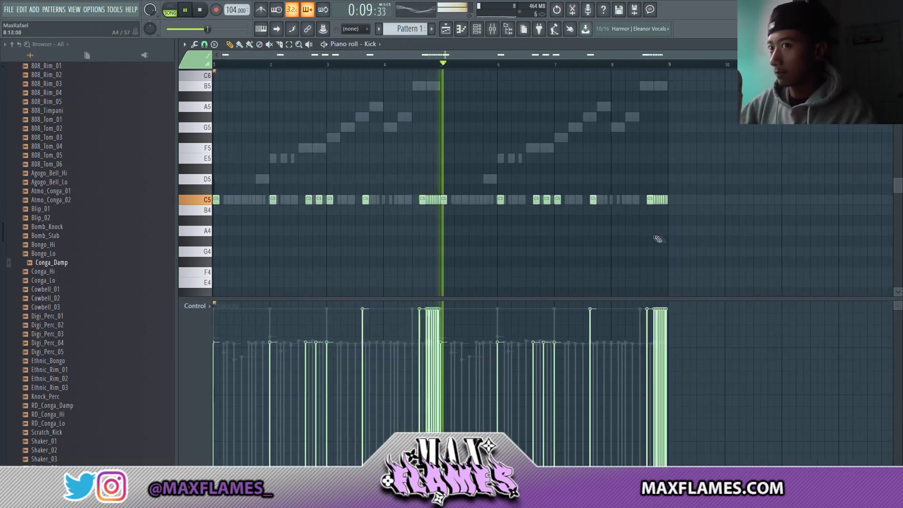
Step: Lower the velocity of the eight rolled kick hits at the end of bar 4
scroll(656, 232, "up", 3)
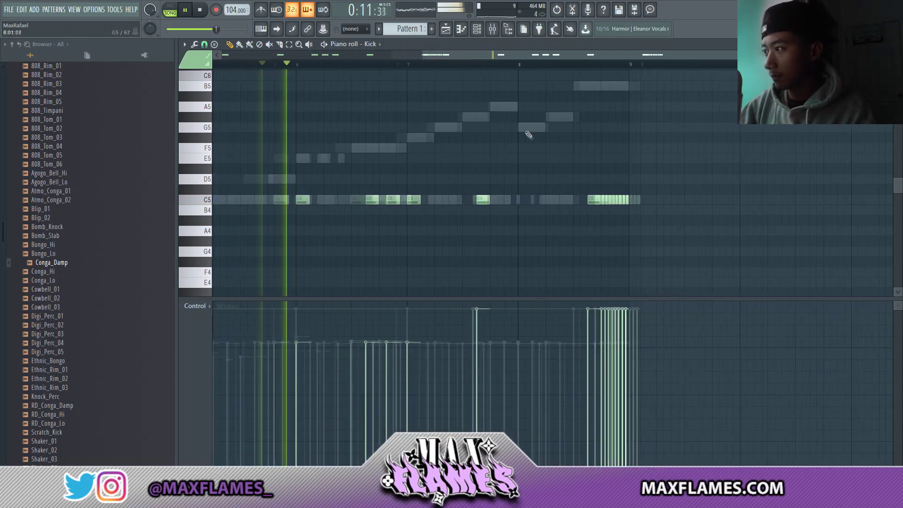
scroll(325, 216, "up", 3)
left_click_drag(357, 213, 273, 178)
key("space")
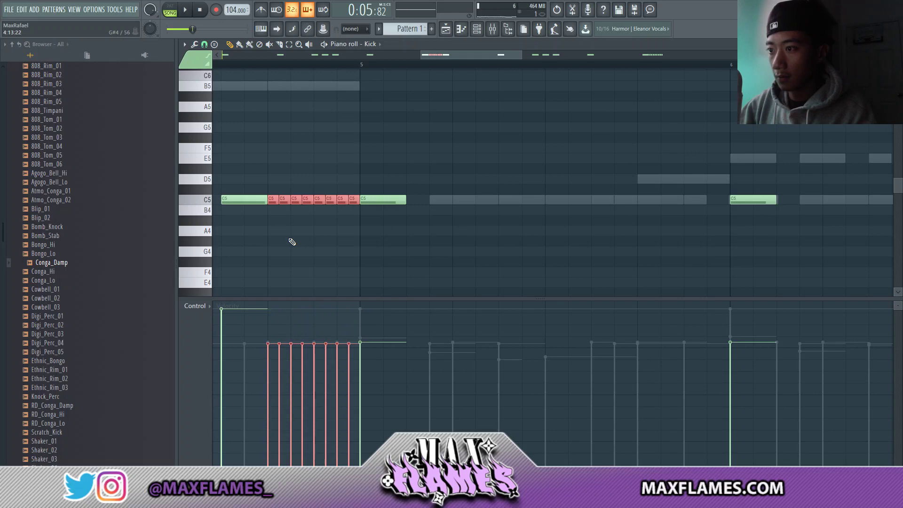
left_click(292, 243)
Step: Replace the fast kick roll at the end of bar 8 with three evenly spaced hits starting on step 13
scroll(289, 247, "down", 3)
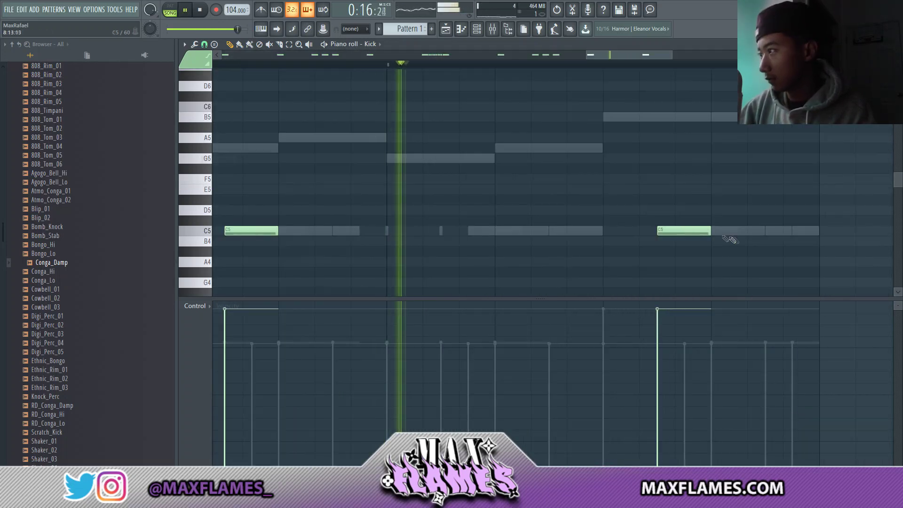
left_click_drag(729, 236, 816, 233)
key("space")
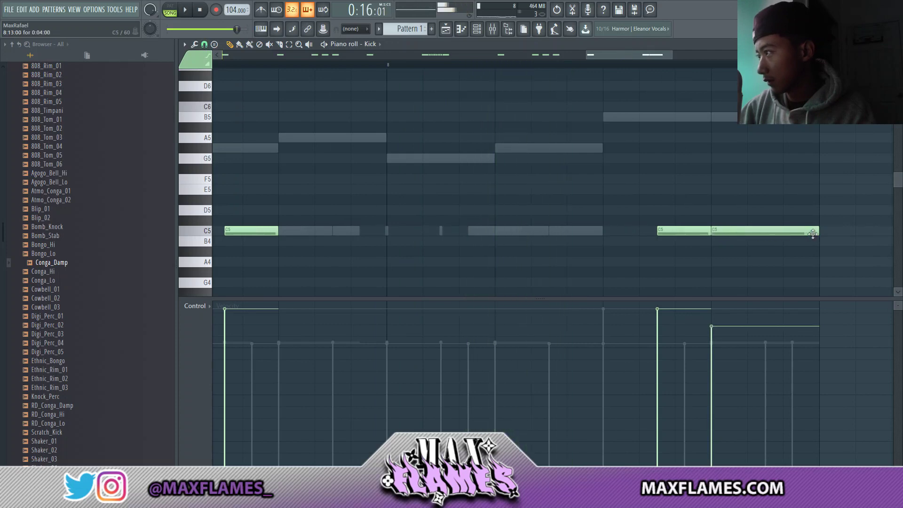
scroll(785, 230, "down", 3)
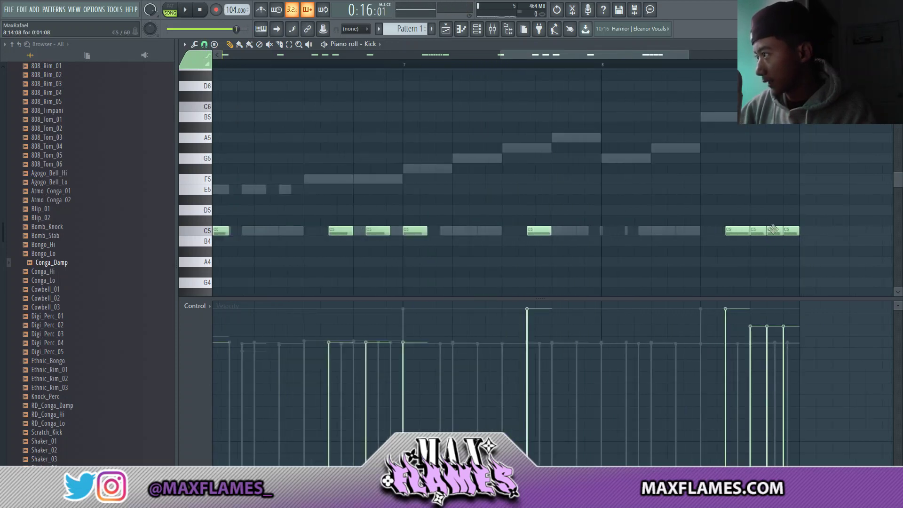
scroll(779, 216, "down", 1)
Step: Adjust the piano roll's snap setting and play the kick pattern through the end of bar 8
left_click(216, 45)
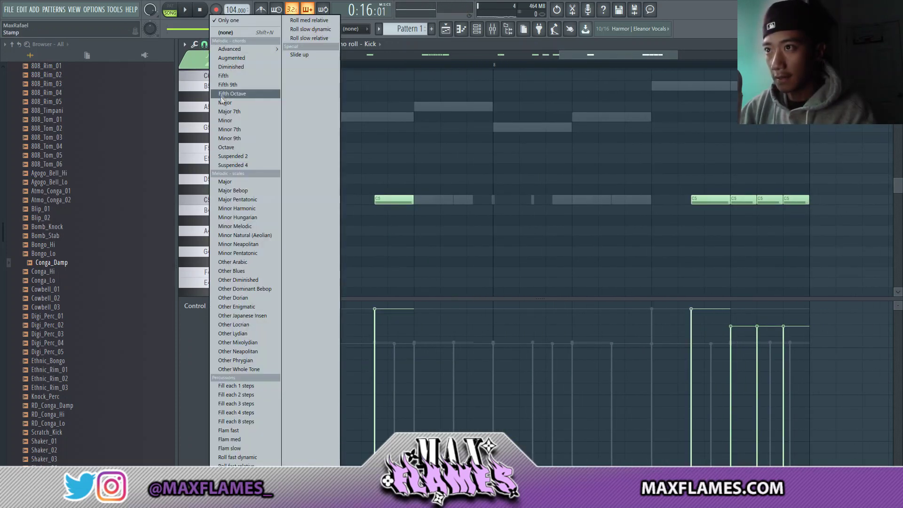
left_click(204, 45)
left_click(215, 79)
key("space")
scroll(418, 162, "down", 4)
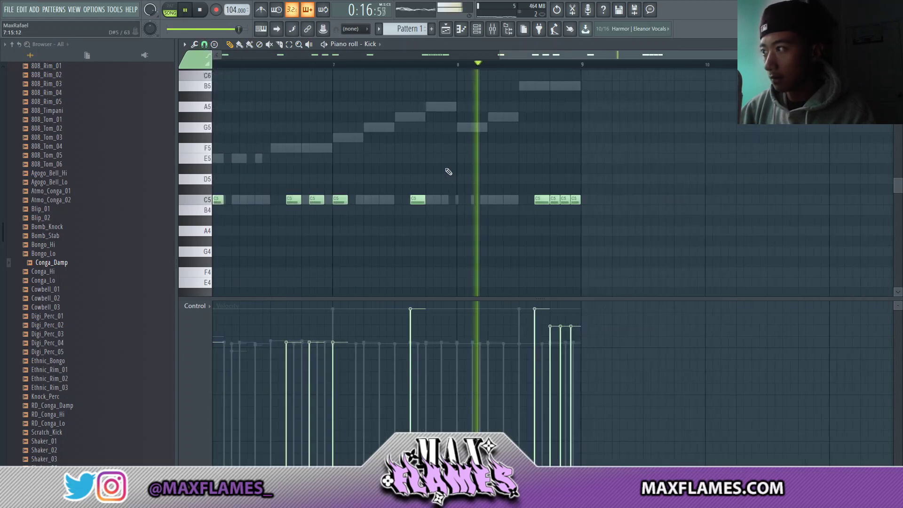
Step: Transpose the bar 4 kick roll down to B4 and rebalance velocities so the other kicks are level and the roll is softer
scroll(433, 223, "up", 5)
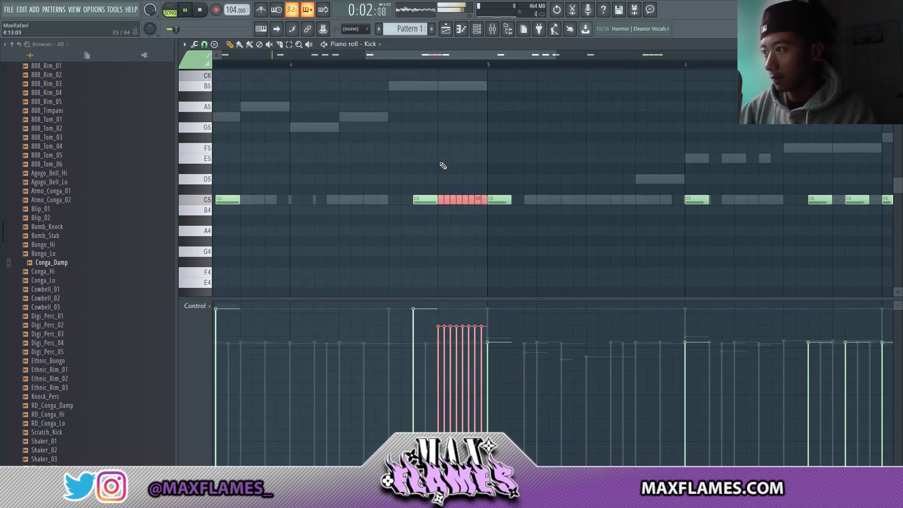
scroll(443, 166, "down", 3)
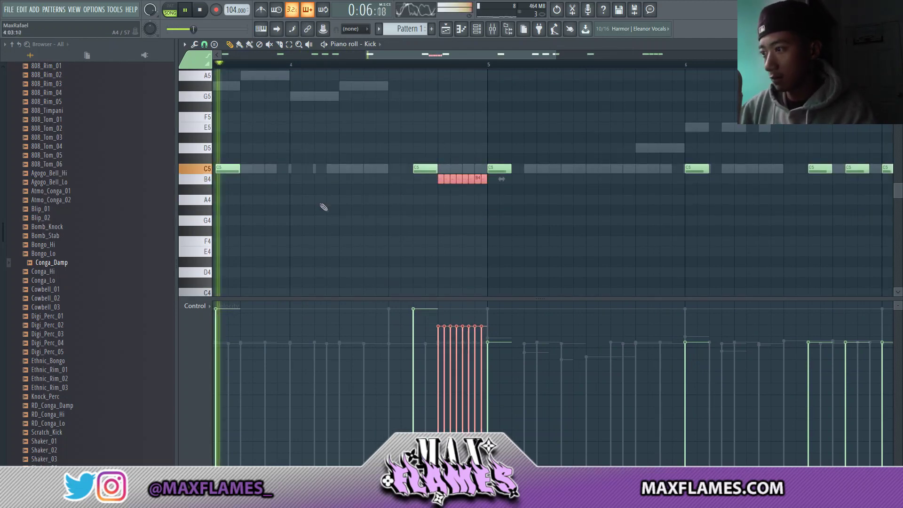
scroll(231, 185, "down", 4)
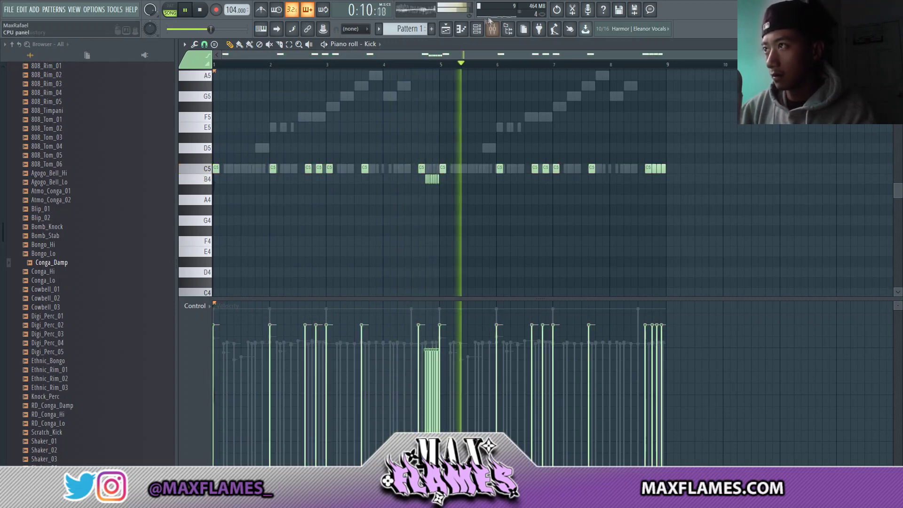
Step: Fill the HH channel with hi-hats, using every step in bars 1 to 4 and every second step in bars 5 to 8, at 45% volume
left_click(476, 29)
right_click(324, 252)
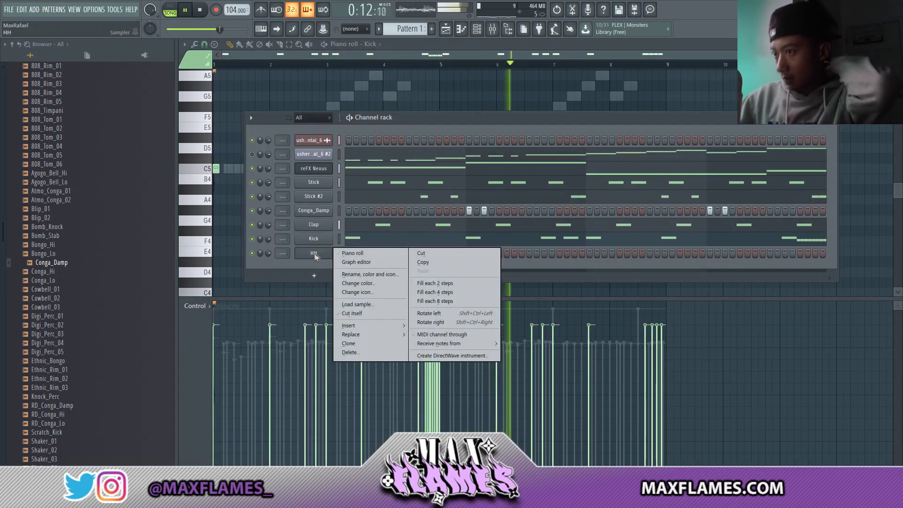
left_click(433, 282)
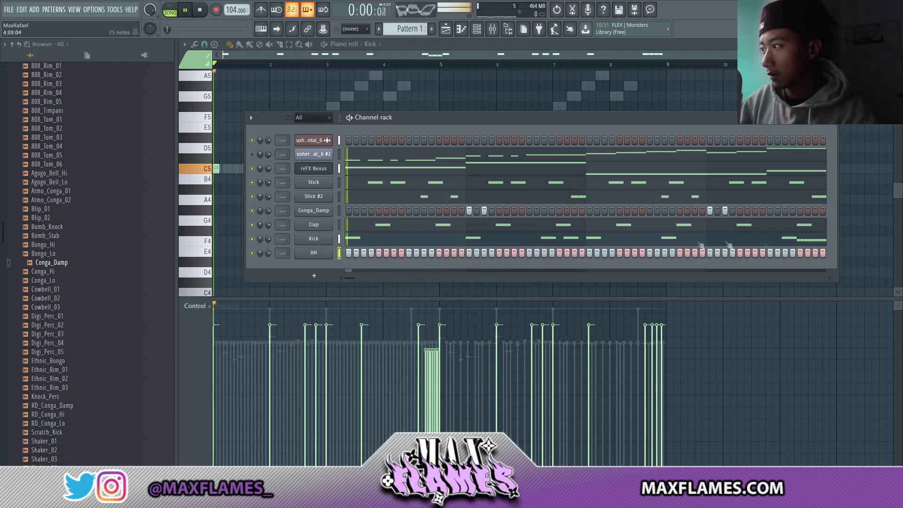
left_click_drag(269, 253, 269, 263)
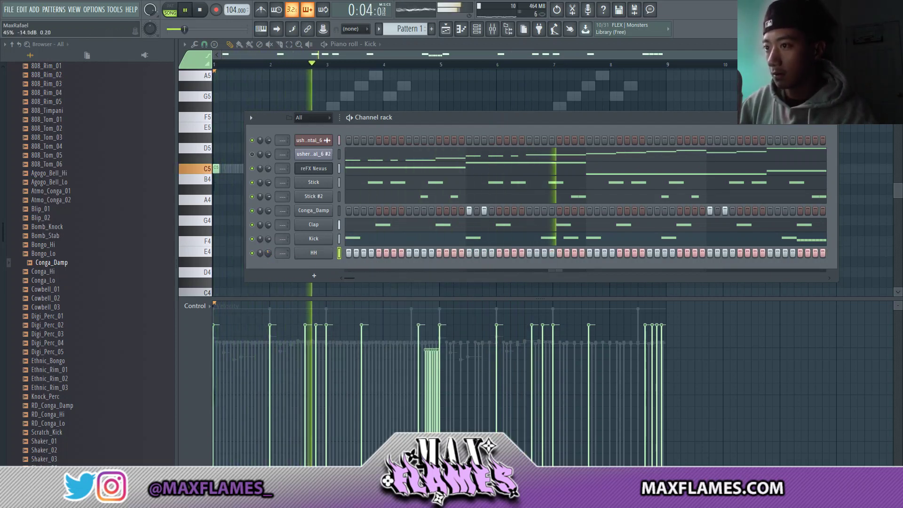
Step: Add the WOD - OPENHAT 2 sample from the WORKING ON DYING - TREAD DRUMKIT folder as a new channel
scroll(71, 201, "up", 15)
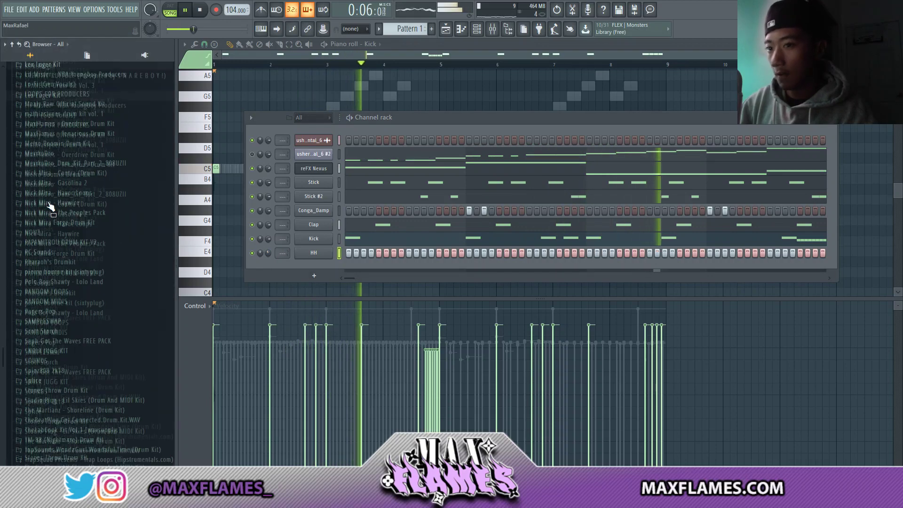
scroll(43, 289, "down", 4)
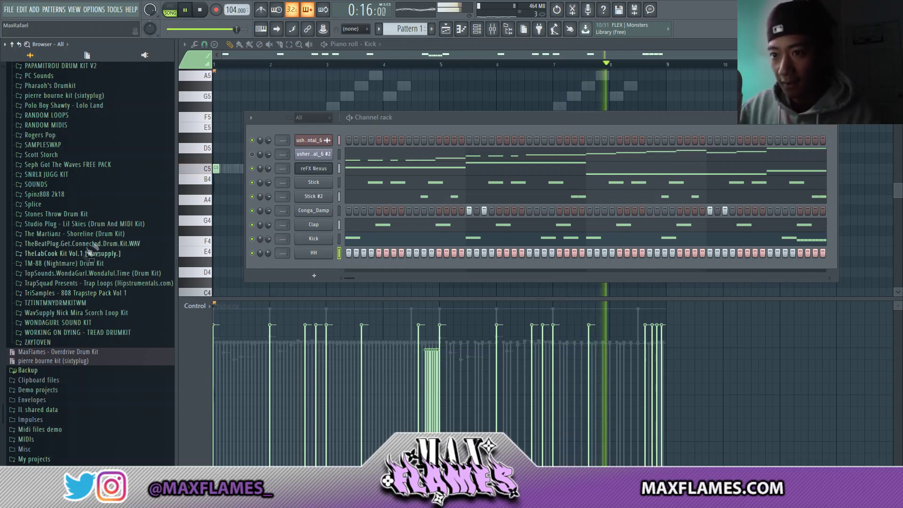
scroll(59, 264, "down", 4)
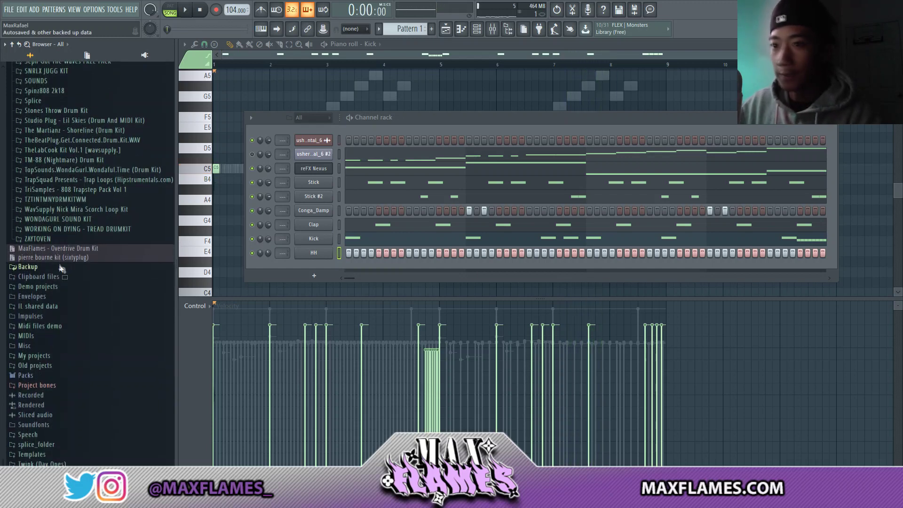
left_click(60, 230)
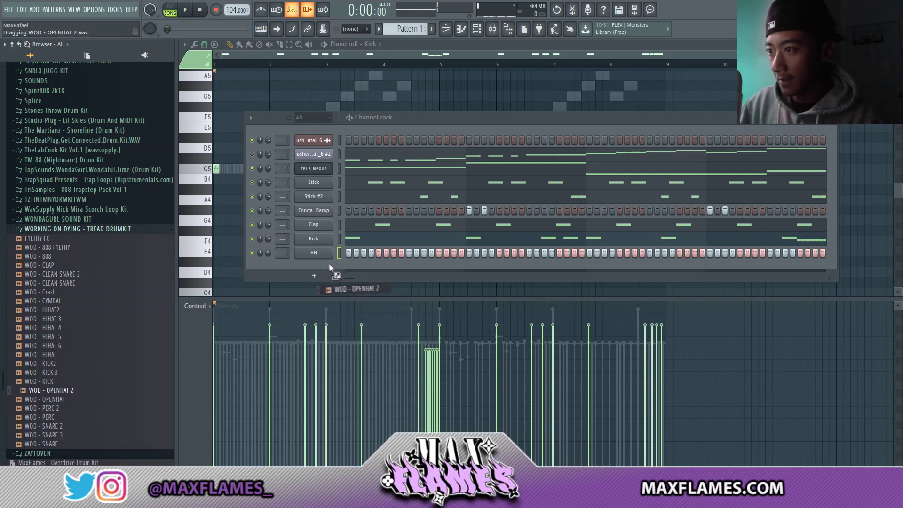
left_click_drag(330, 267, 345, 269)
Step: Place open hats at the start of bars 1, 2 and 4, and copy them to bars 5 through 8
key("space")
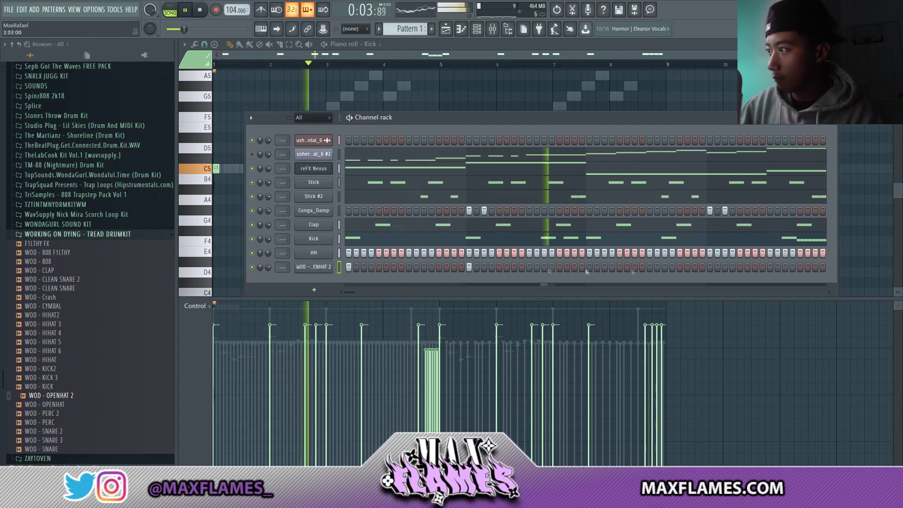
right_click(322, 269)
left_click(346, 273)
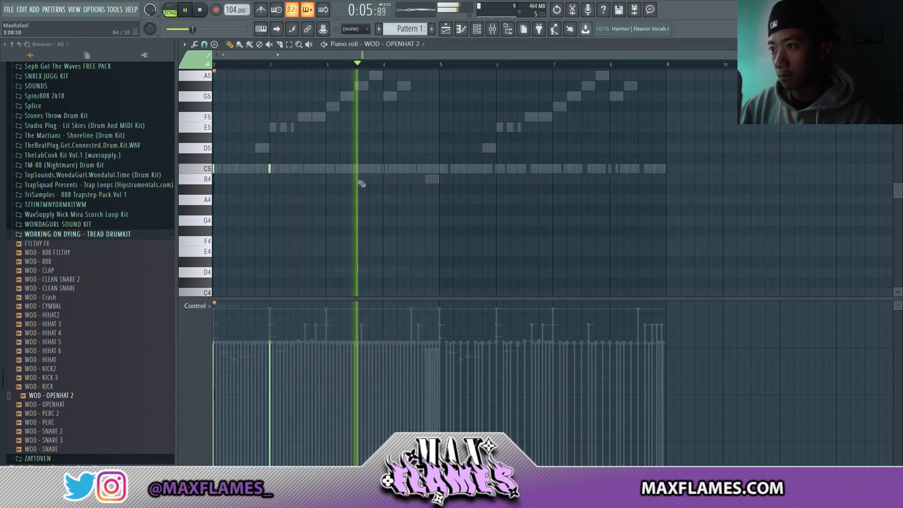
key("ctrl+a")
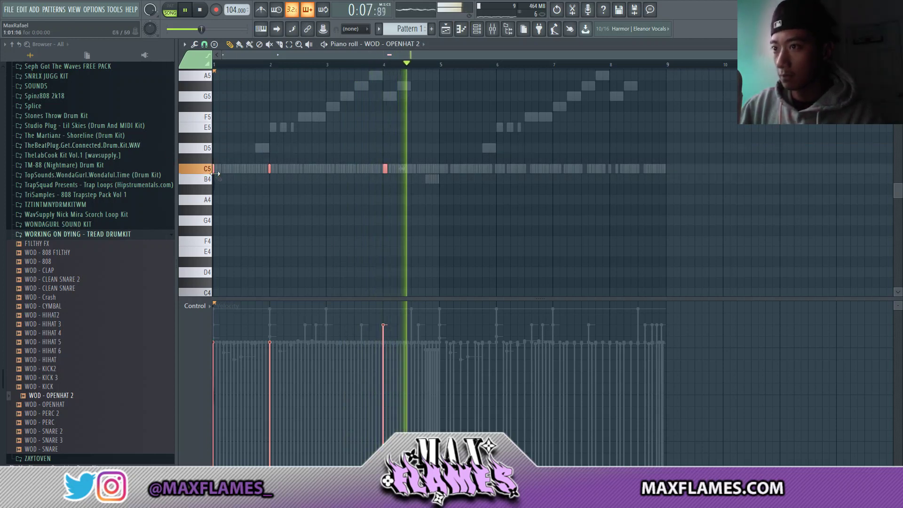
key("ctrl+b")
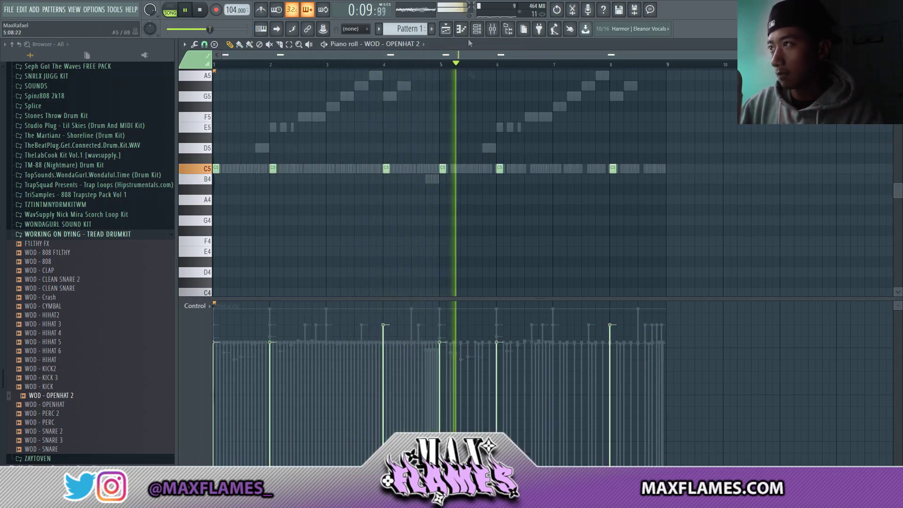
Step: Open the HH piano roll, extend all hi-hat notes with quick legato, and play the pattern
key("F6")
right_click(314, 254)
left_click(354, 253)
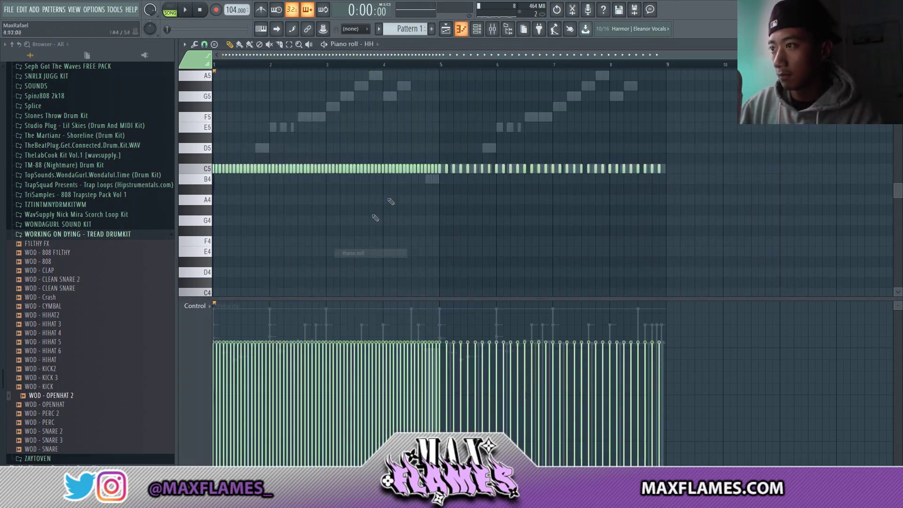
key("ctrl+l")
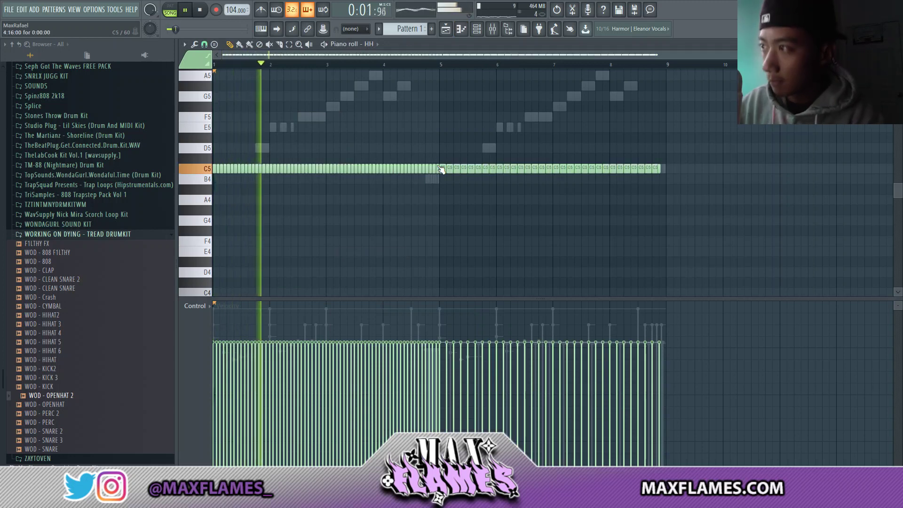
Step: Replace the HH notes in bars 5 to 8 with a copy of the bars 1 to 4 hi-hats
left_click_drag(439, 157, 670, 202)
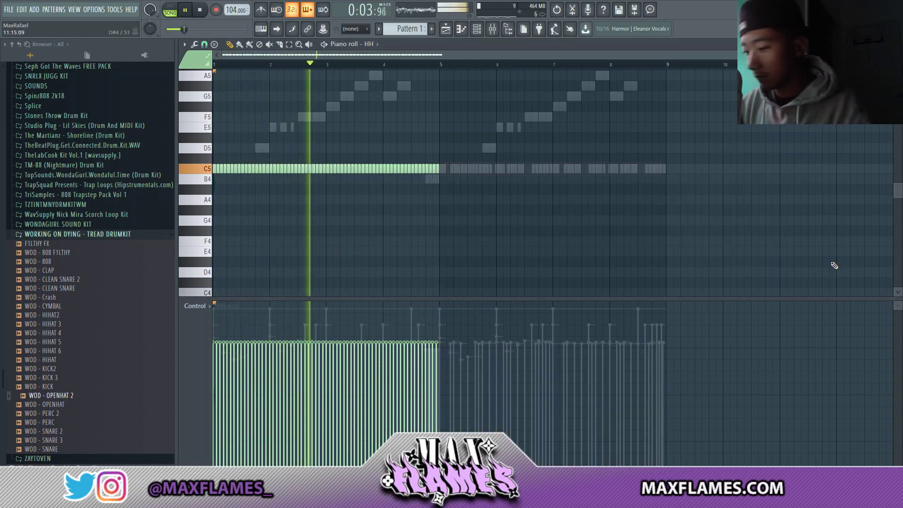
left_click(574, 250)
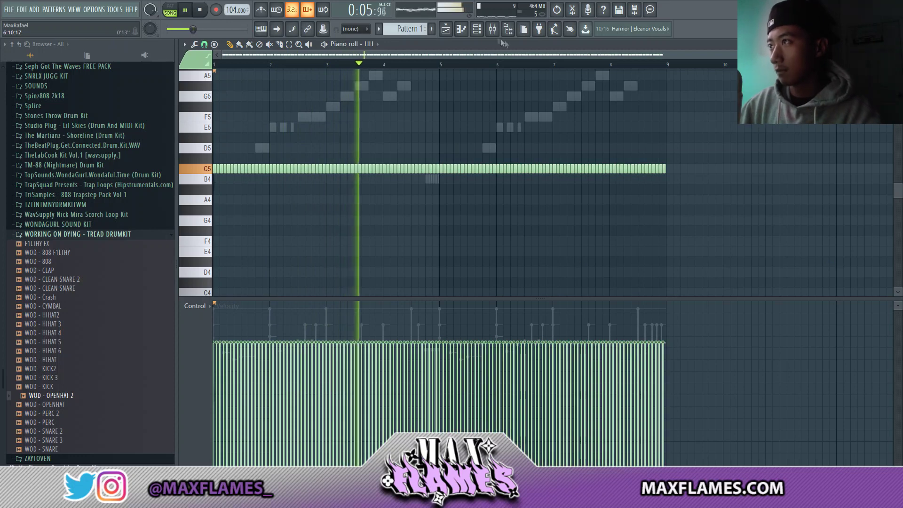
left_click(476, 28)
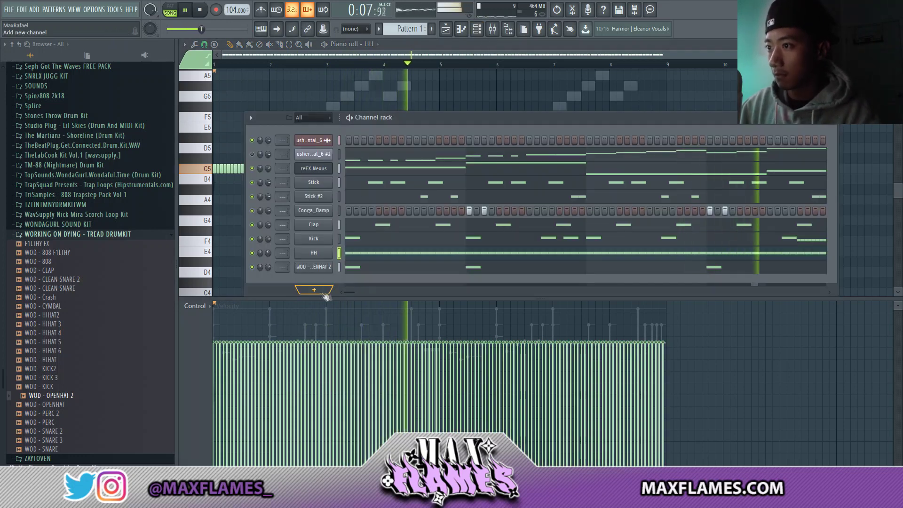
key("F6")
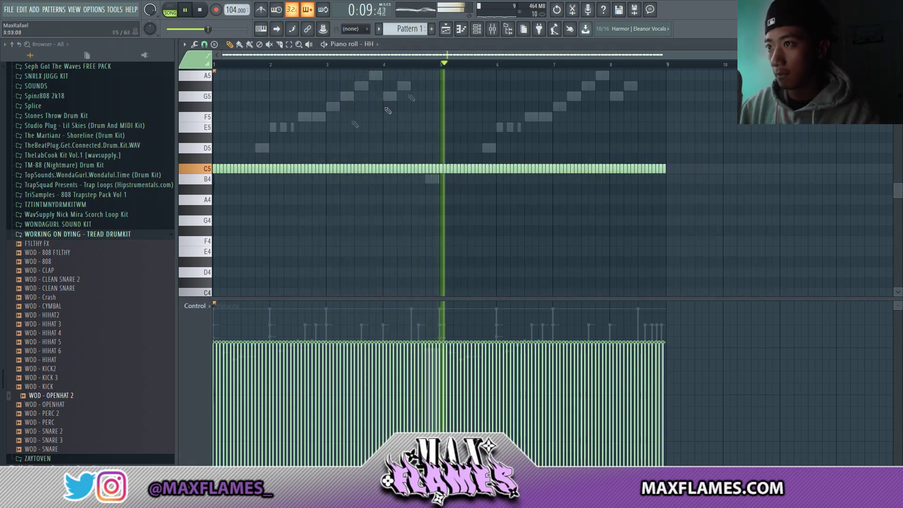
Step: In the WOD - OPENHAT 2 piano roll, add open hats on C5 at the start of bars 3 and 7
left_click(476, 29)
right_click(338, 266)
left_click(350, 271)
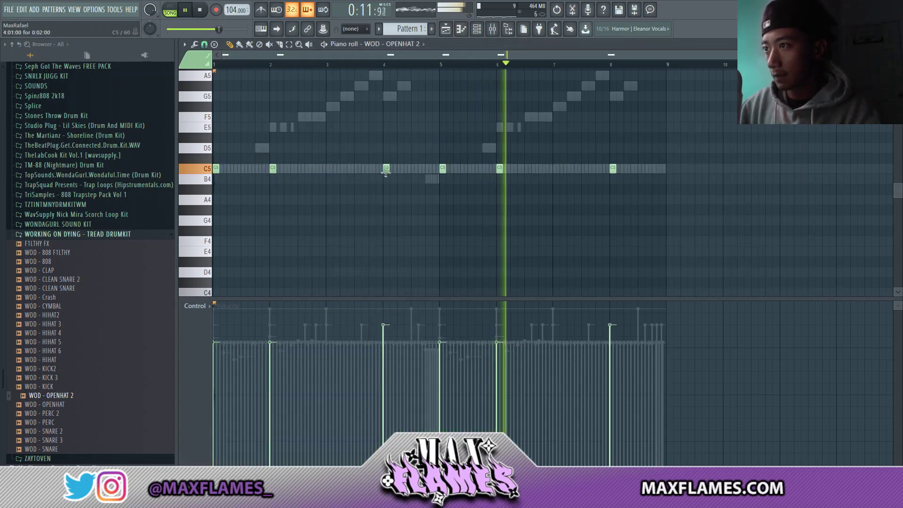
left_click(328, 167)
key("space")
left_click(557, 171)
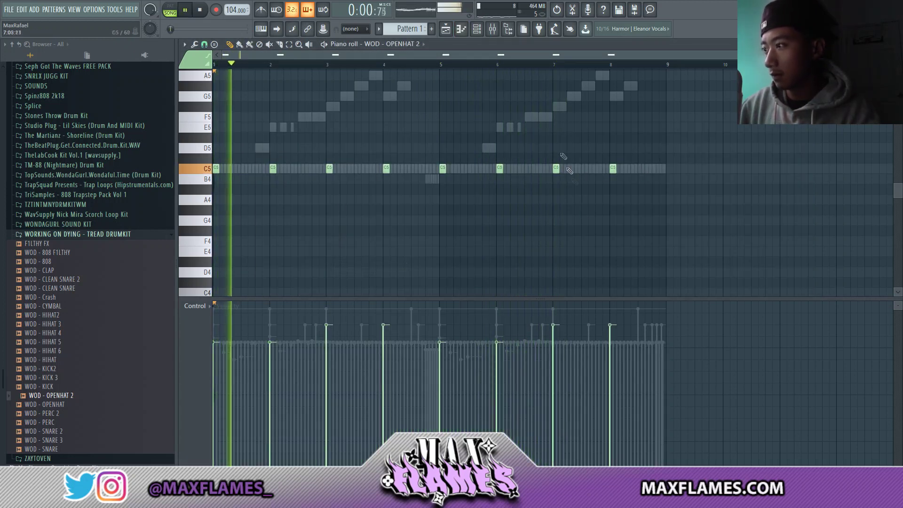
Step: Mute the original usher instrumental channel, unmute its #2 chop channel, and play the pattern
left_click(476, 29)
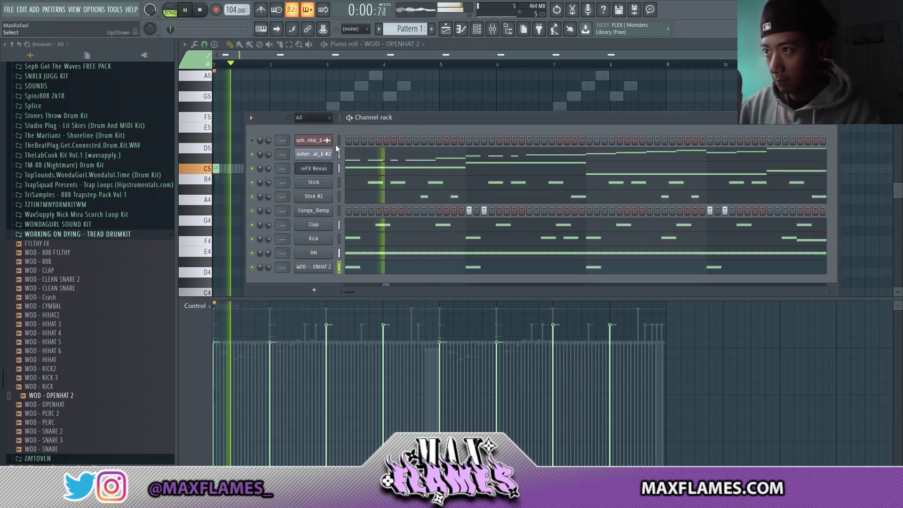
key("space")
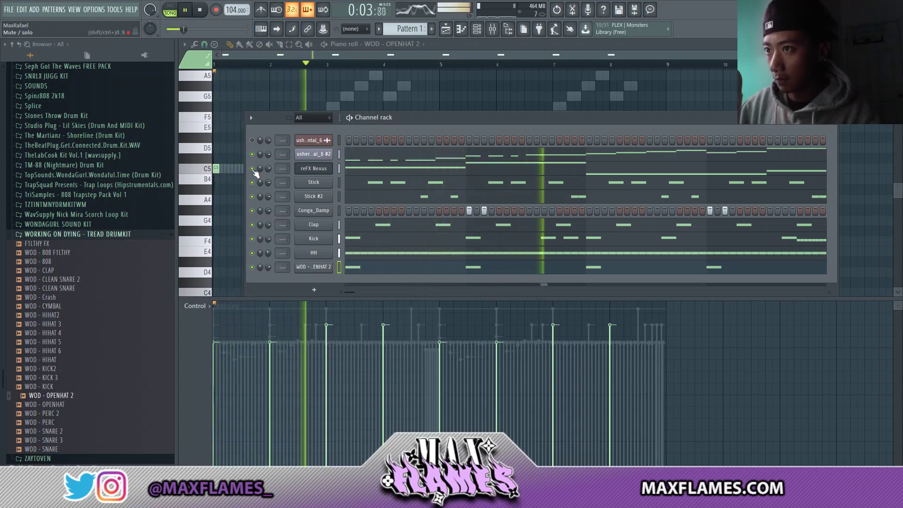
Step: Transpose the reFX Nexus bass notes down one octave and play the pattern to check it
right_click(330, 168)
left_click(355, 171)
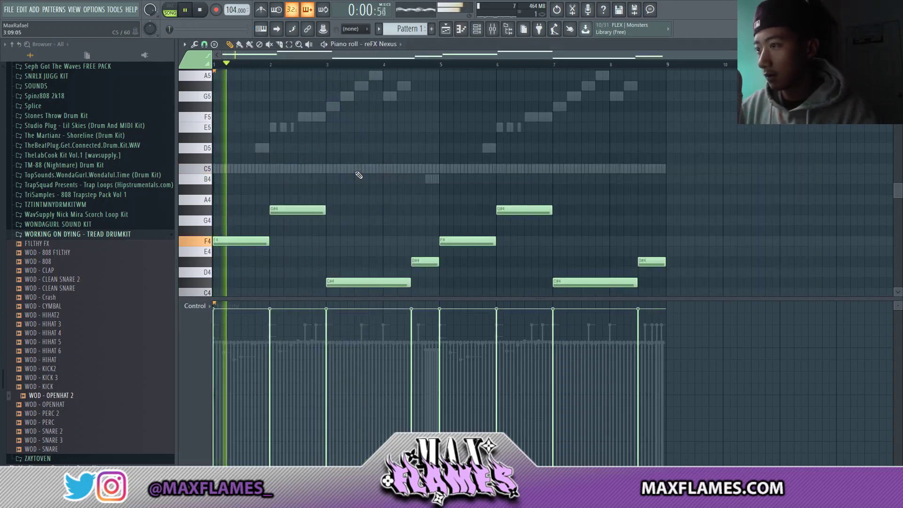
key("space")
key("ctrl+Down")
key("space")
left_click(489, 30)
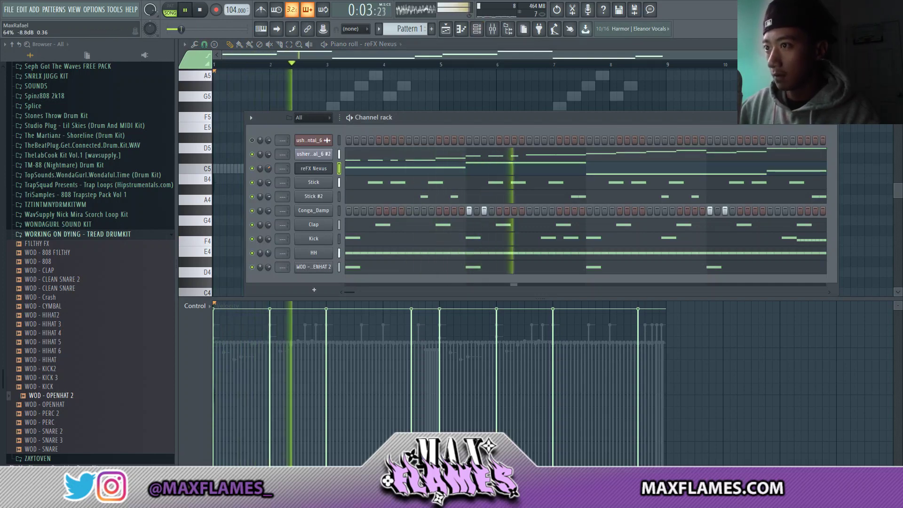
key("space")
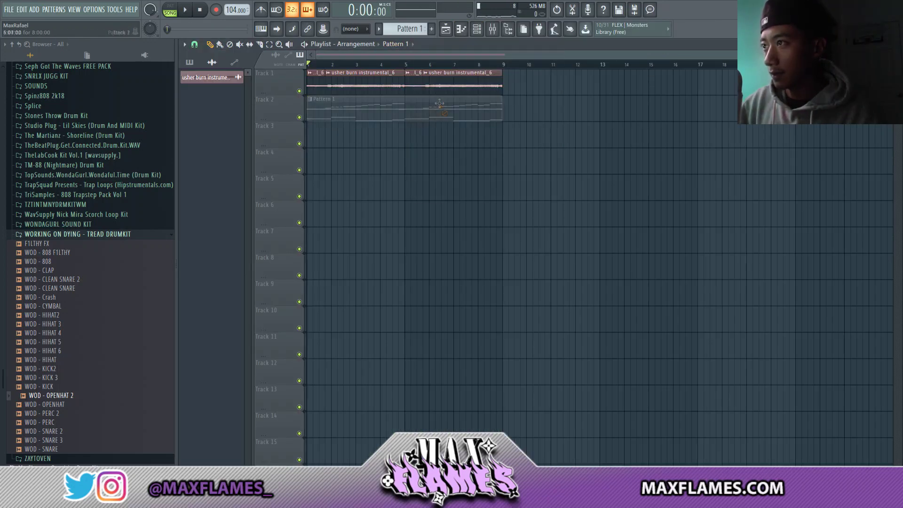
Step: Split Pattern 1 by channel into separate playlist clips, and move the WOD - OPENHAT 2 clip up to track 10
key("KP_Add")
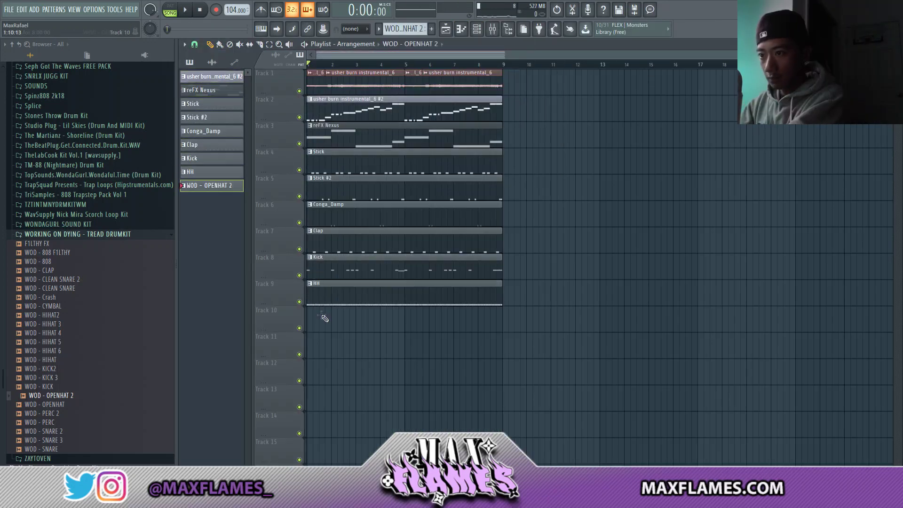
left_click(362, 349)
right_click(364, 351)
key("ctrl+z")
key("ctrl+z")
key("ctrl+z")
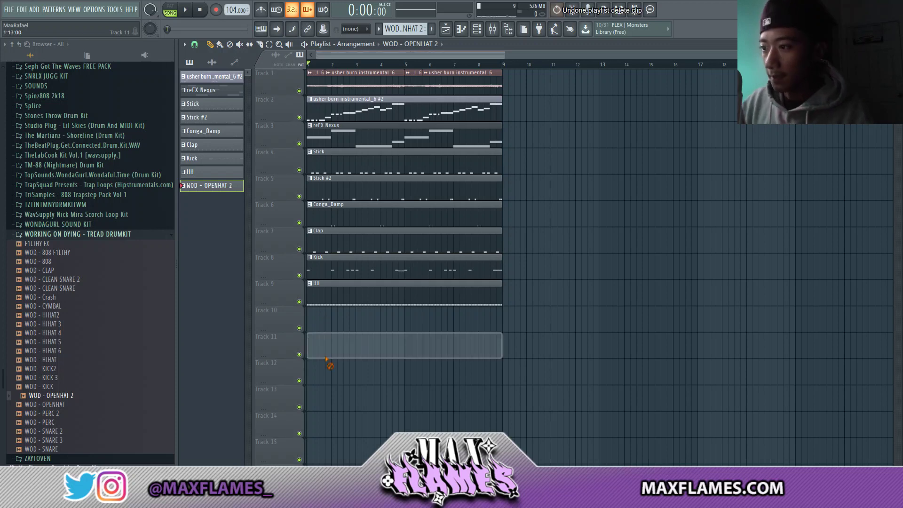
left_click_drag(348, 349, 351, 319)
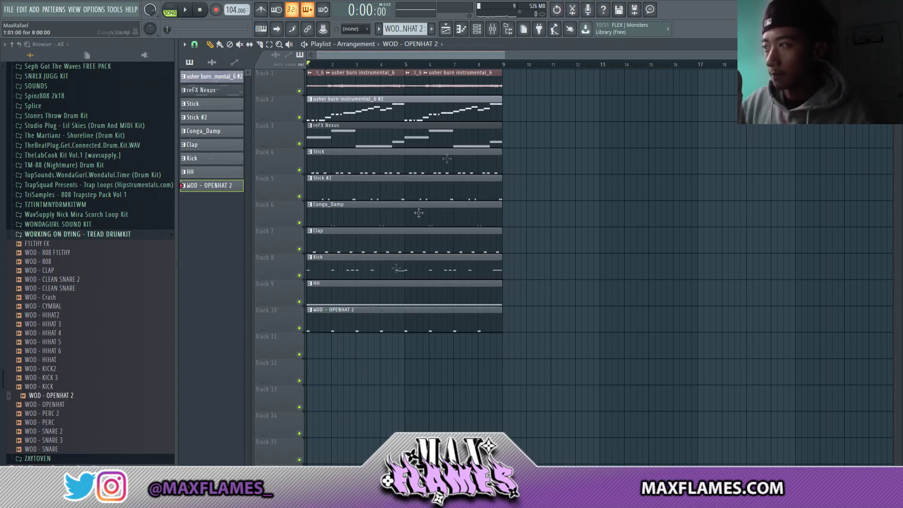
Step: Load Usher - Burn.mp3 from the usher burn folder into Edison
left_click(587, 9)
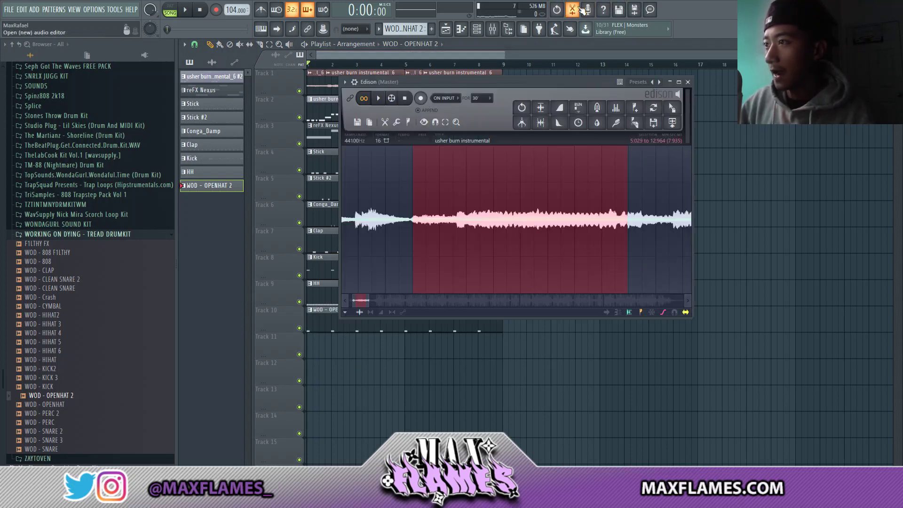
left_click(360, 122)
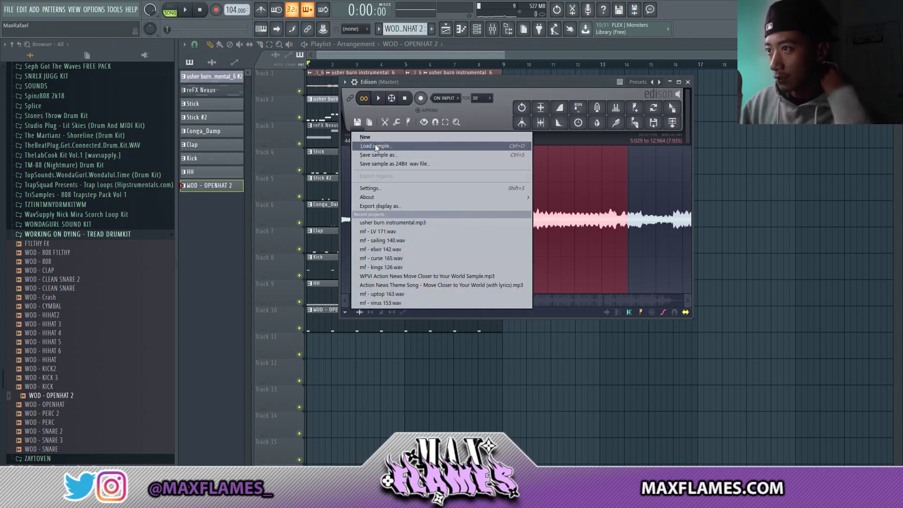
left_click(375, 146)
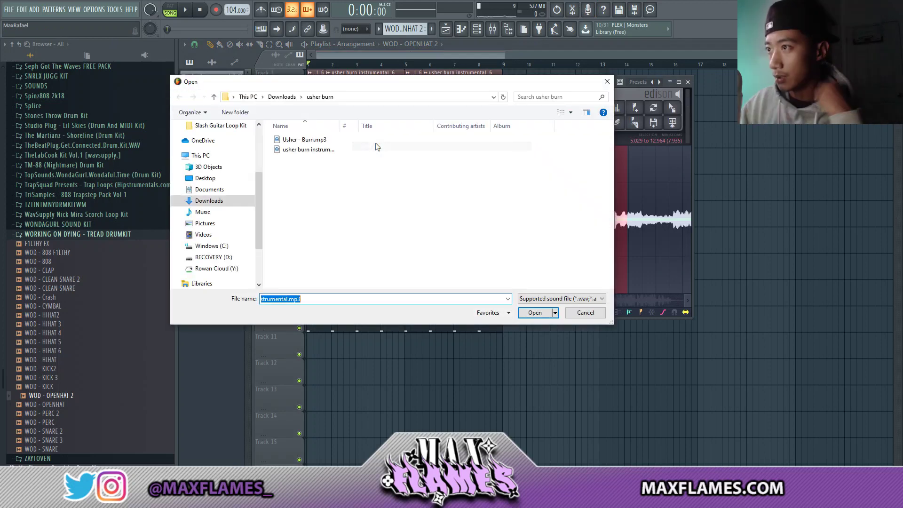
left_click(328, 139)
left_click(535, 312)
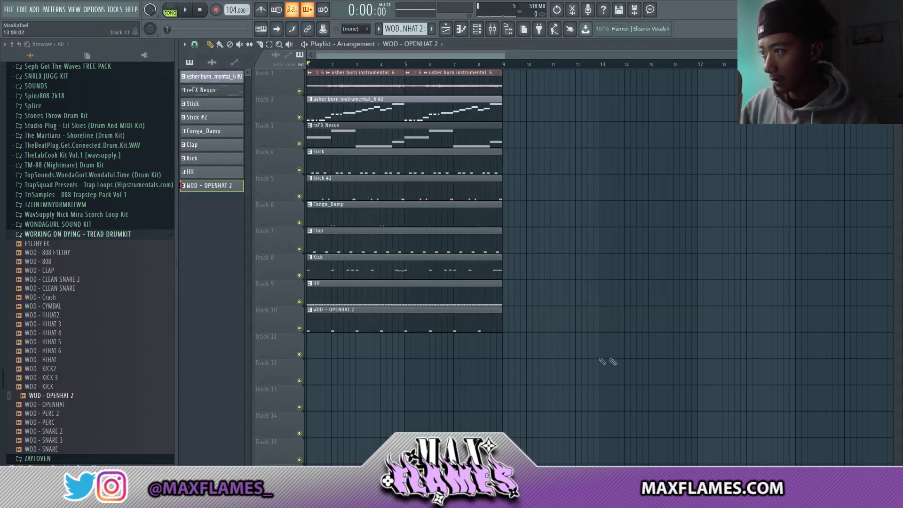
Step: Select all playlist clips and move them together to start at bar 17
left_click_drag(612, 360, 377, 85)
left_click_drag(591, 382, 313, 85)
left_click_drag(380, 87, 725, 63)
left_click(554, 101, "ctrl")
scroll(463, 111, "down", 3)
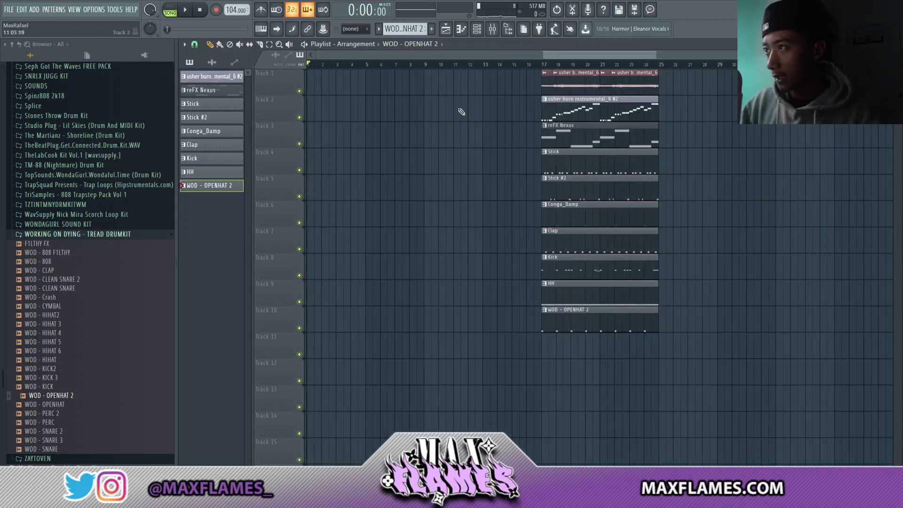
Step: Find a section of Usher - Burn in Edison and place it as an audio clip at bar 1 on playlist track 6
left_click(577, 9)
scroll(368, 187, "up", 4)
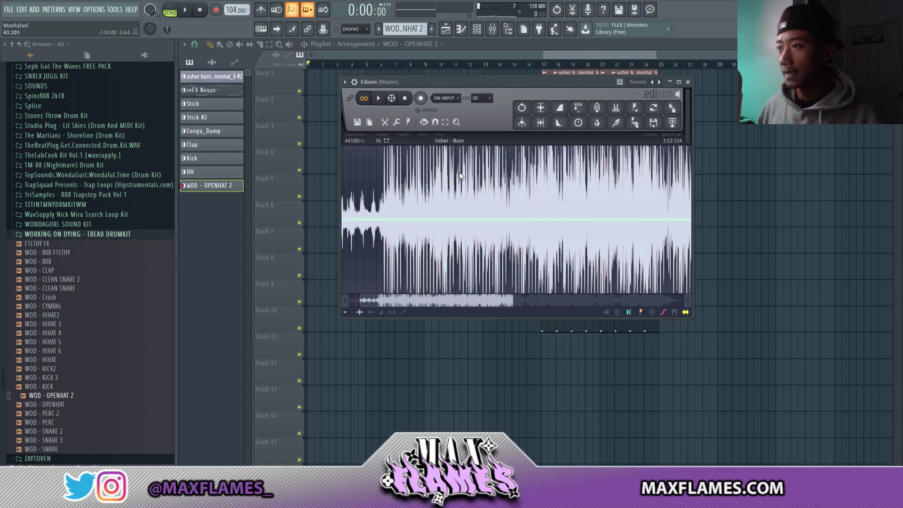
scroll(459, 176, "down", 2)
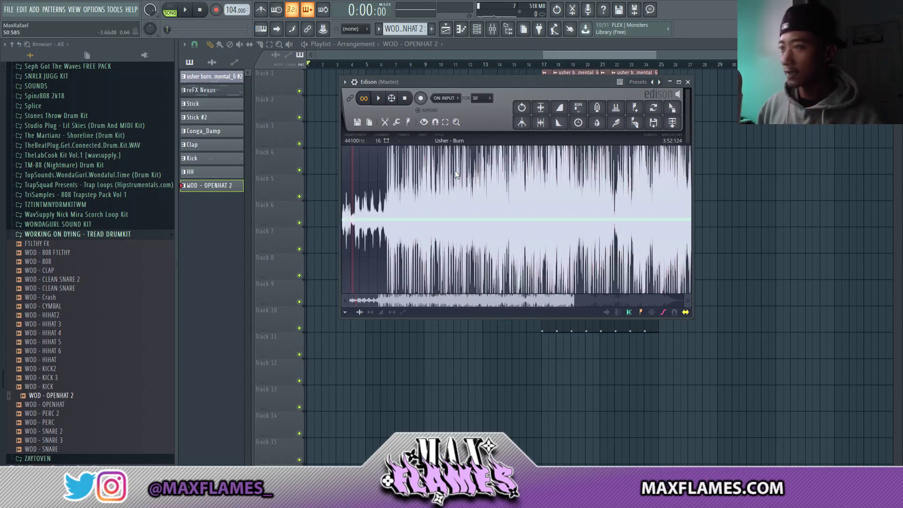
scroll(455, 174, "up", 3)
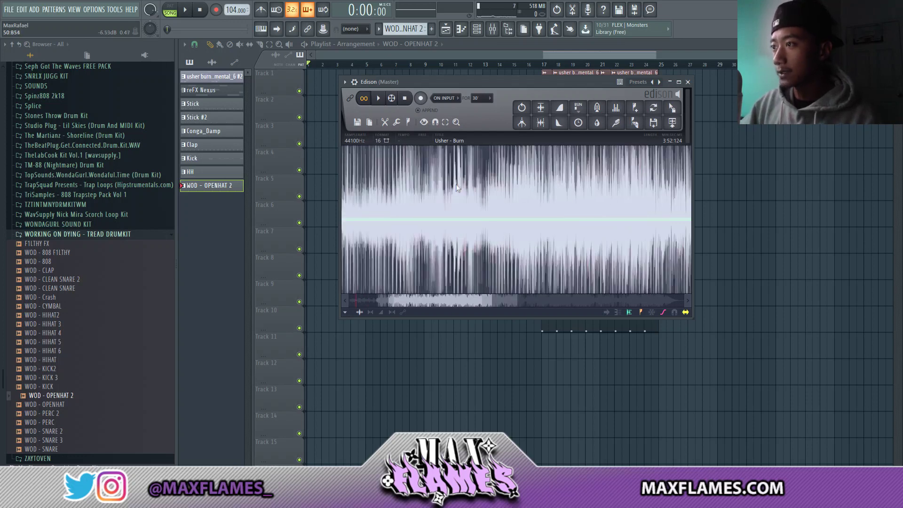
scroll(509, 179, "up", 3)
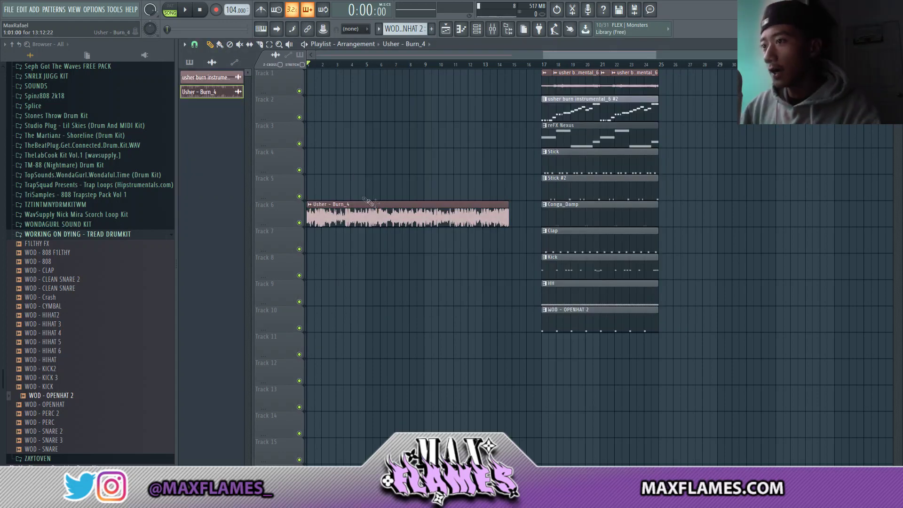
scroll(363, 198, "up", 1)
scroll(364, 198, "down", 1)
left_click_drag(349, 65, 308, 67)
Step: Route the Usher - Burn_4 clip to mixer track 3 and lower that track's volume
double_click(363, 215)
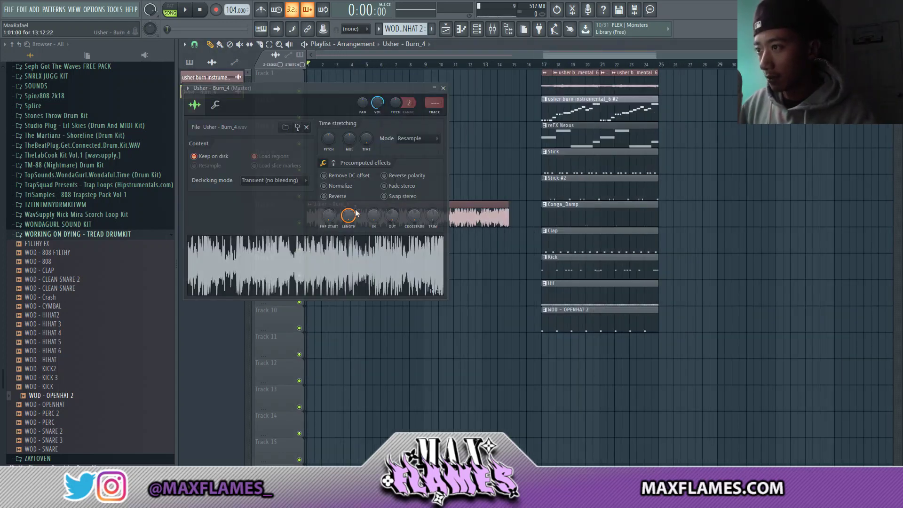
double_click(431, 108)
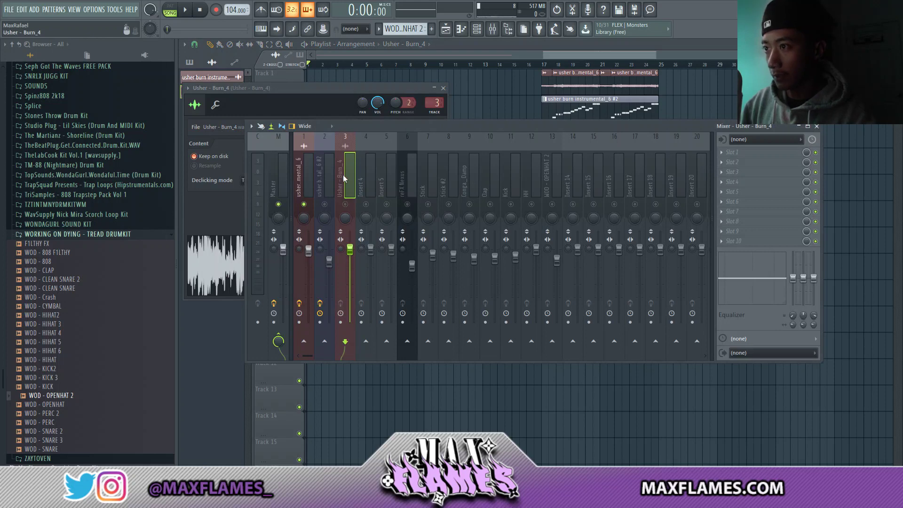
left_click(345, 205)
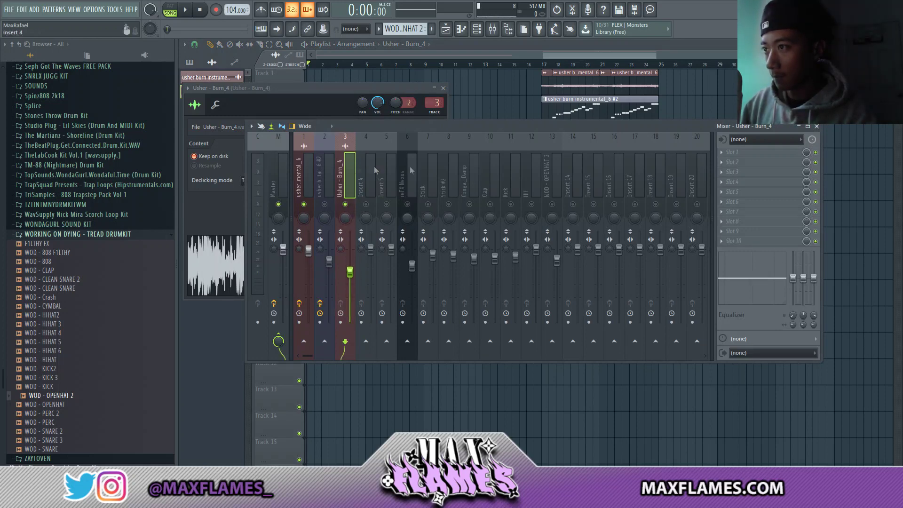
Step: Add Fruity parametric EQ 2 to the Usher - Burn_4 mixer track, cutting the lows with band 1 and slightly lowering band 7
left_click(741, 157)
left_click(755, 72)
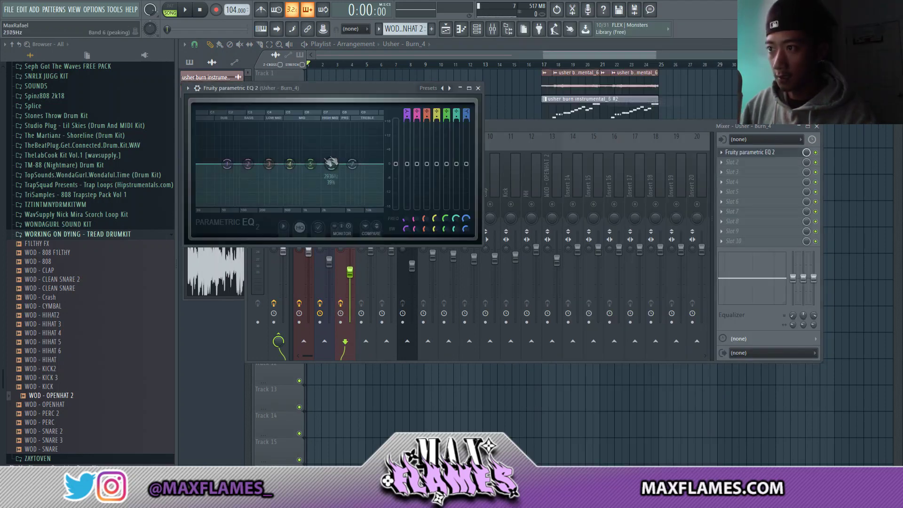
left_click_drag(226, 164, 242, 204)
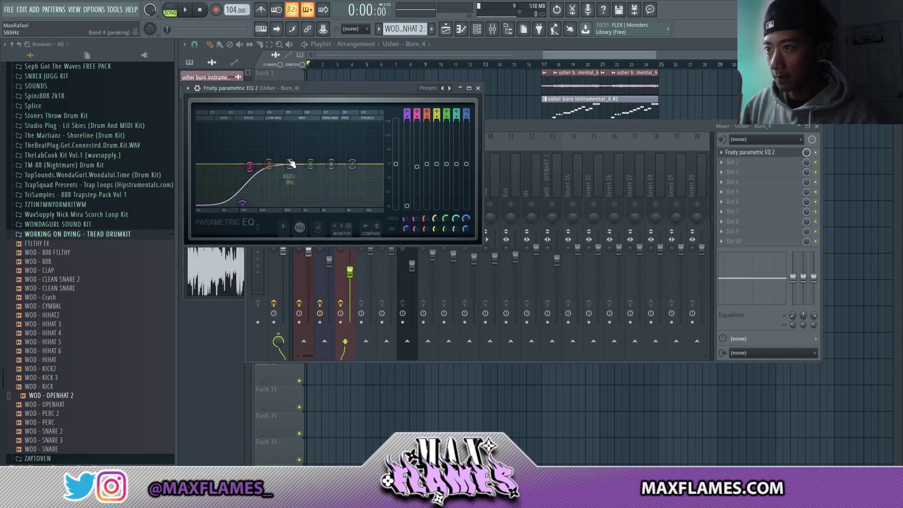
left_click_drag(353, 165, 358, 171)
left_click_drag(555, 126, 553, 127)
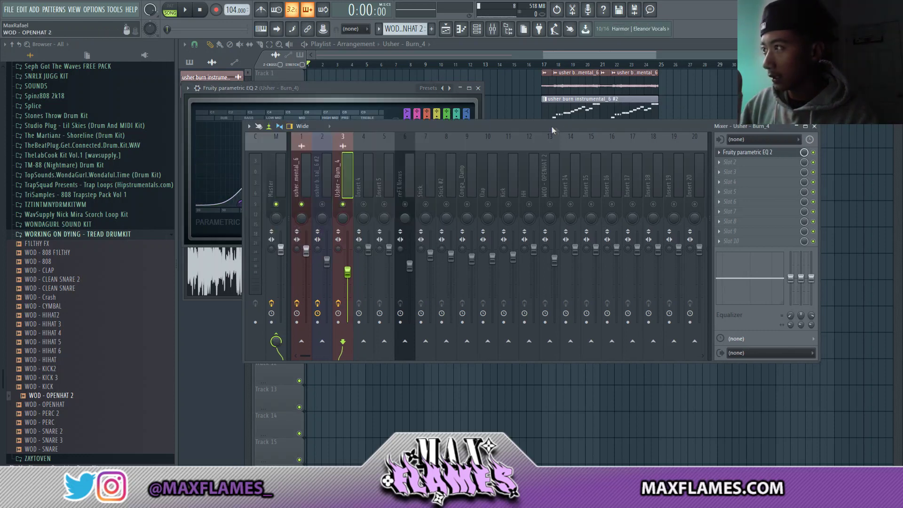
Step: Add a second Fruity parametric EQ 2 to the Usher - Burn_4 mixer track and apply the Old Telephone preset
left_click(758, 164)
left_click(755, 71)
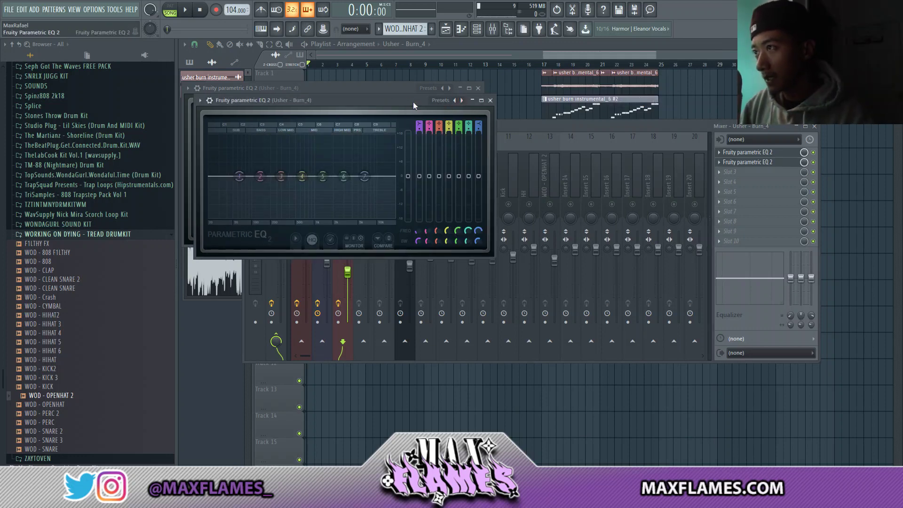
left_click_drag(412, 101, 419, 114)
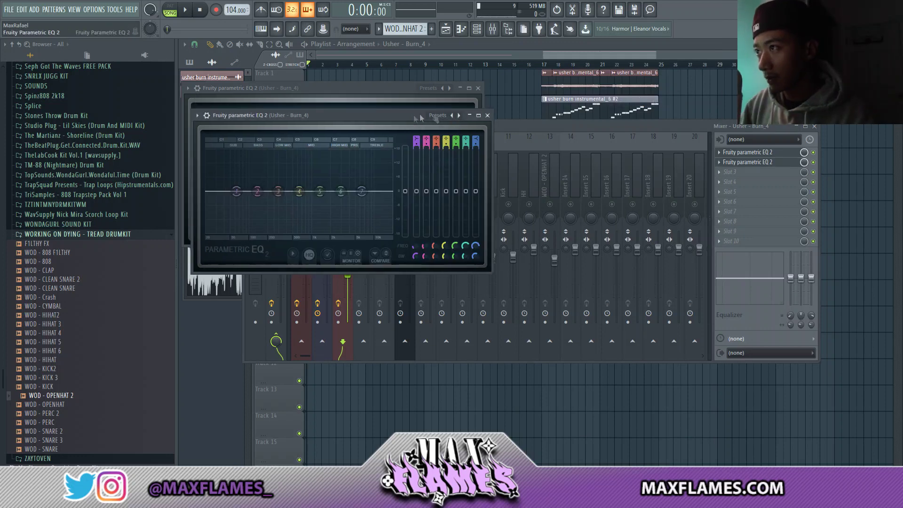
right_click(459, 116)
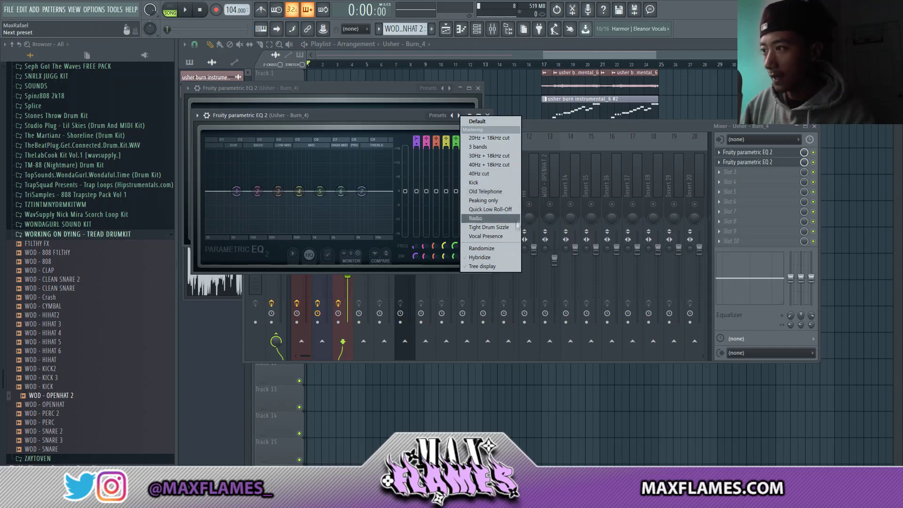
left_click(484, 191)
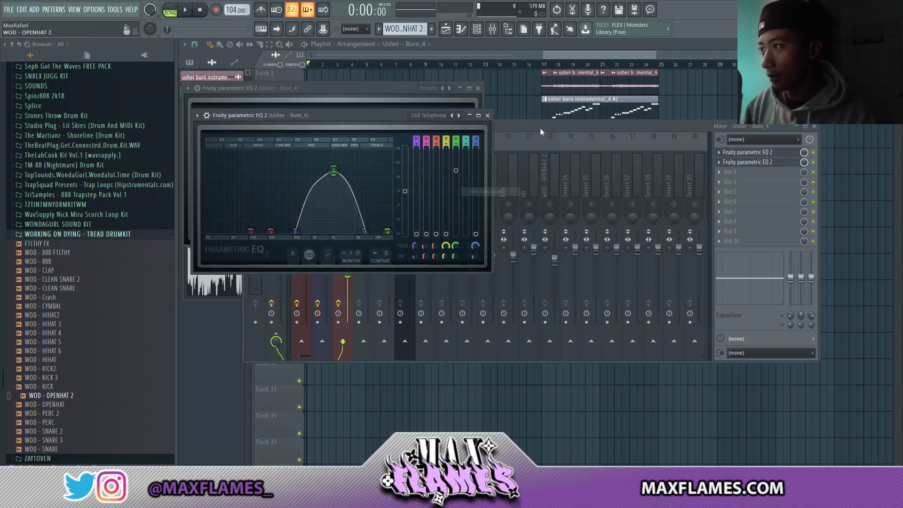
Step: Close the open plugin and mixer windows, and move the Usher - Burn_4 clip up to playlist track 4
left_click(541, 133)
key("F12")
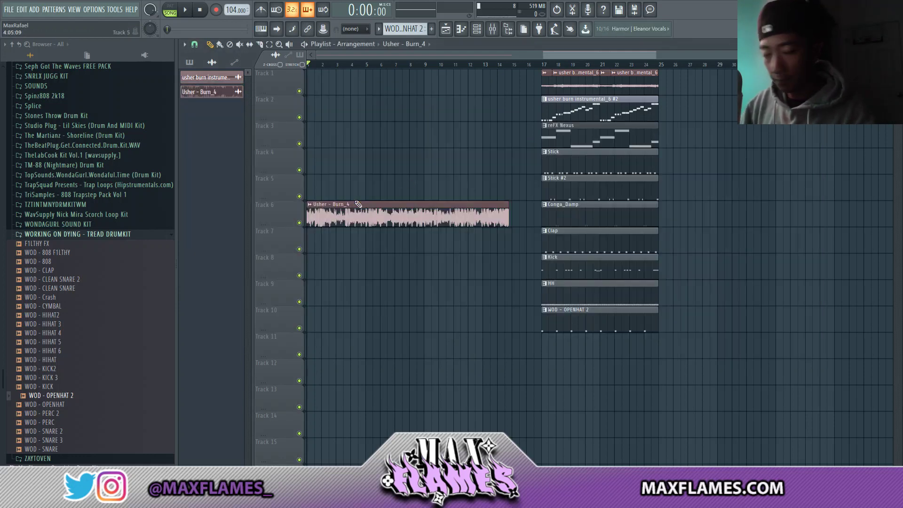
left_click_drag(359, 204, 359, 151)
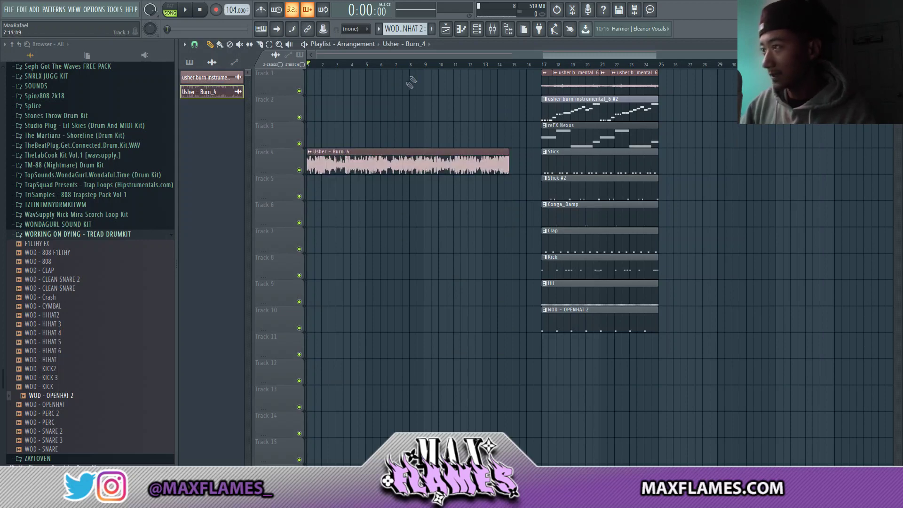
Step: Add RC-20 Retro Color to the Usher - Burn_4 mixer track with Vinyl 2 noise turned down, wobble 6% and space 23%
key("F9")
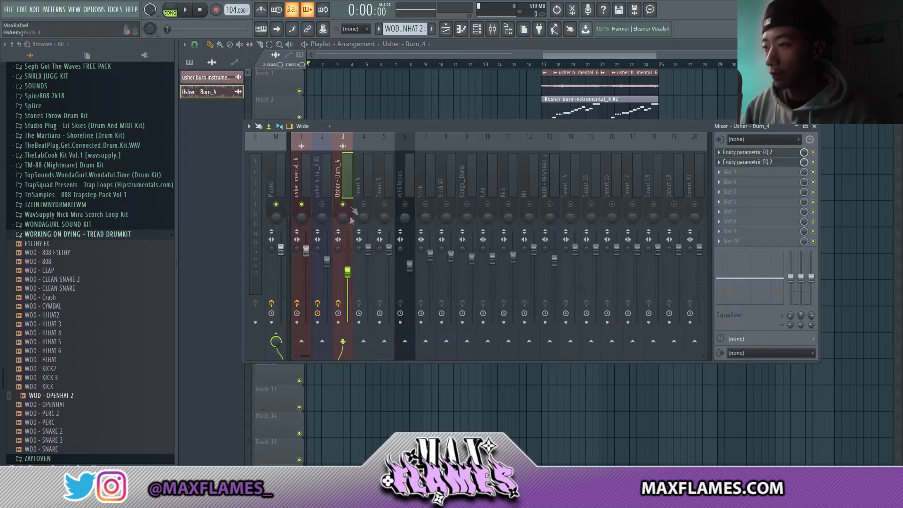
left_click(752, 171)
left_click(555, 15)
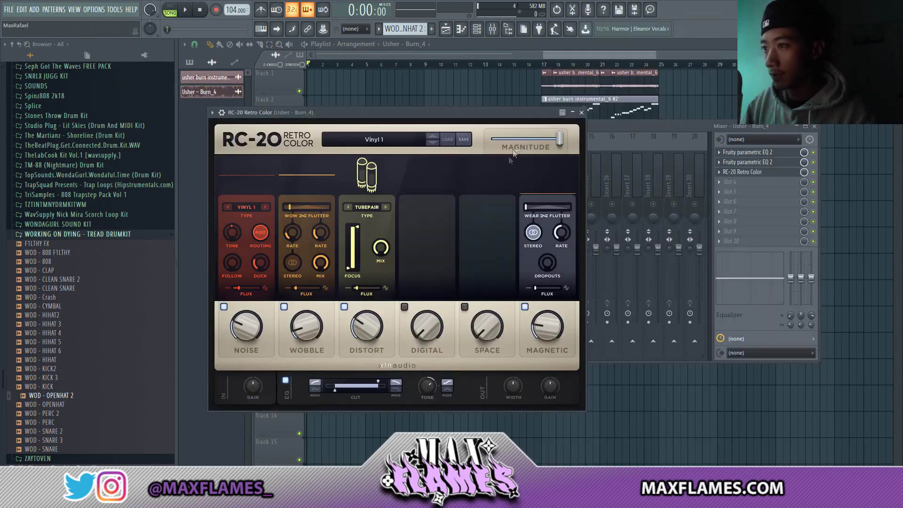
left_click_drag(251, 320, 244, 355)
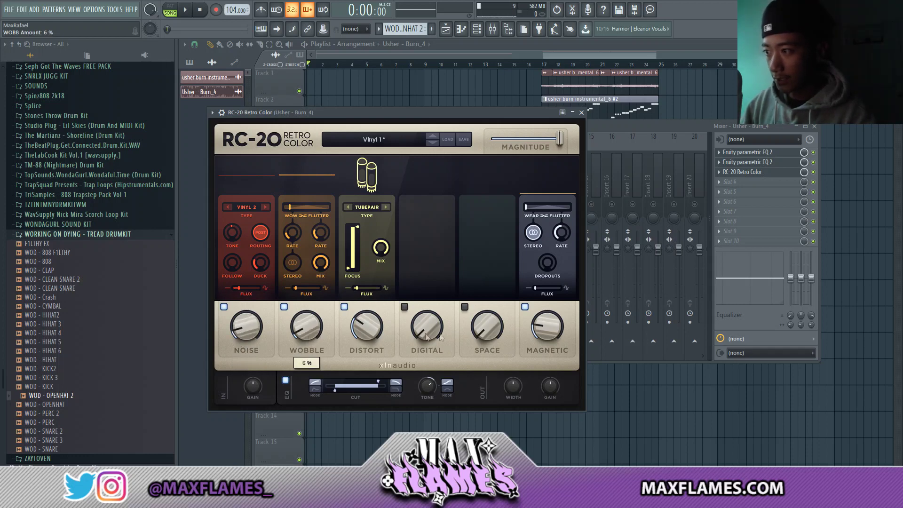
left_click_drag(508, 331, 508, 316)
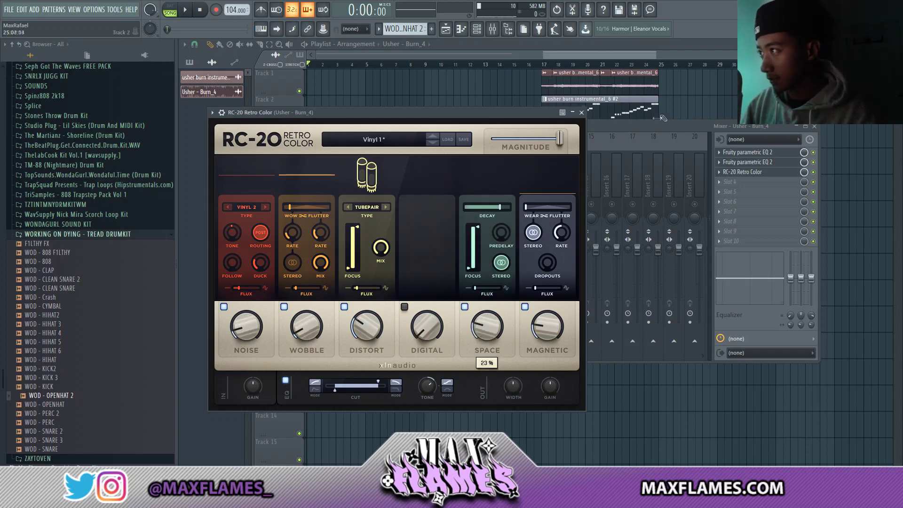
left_click(651, 132)
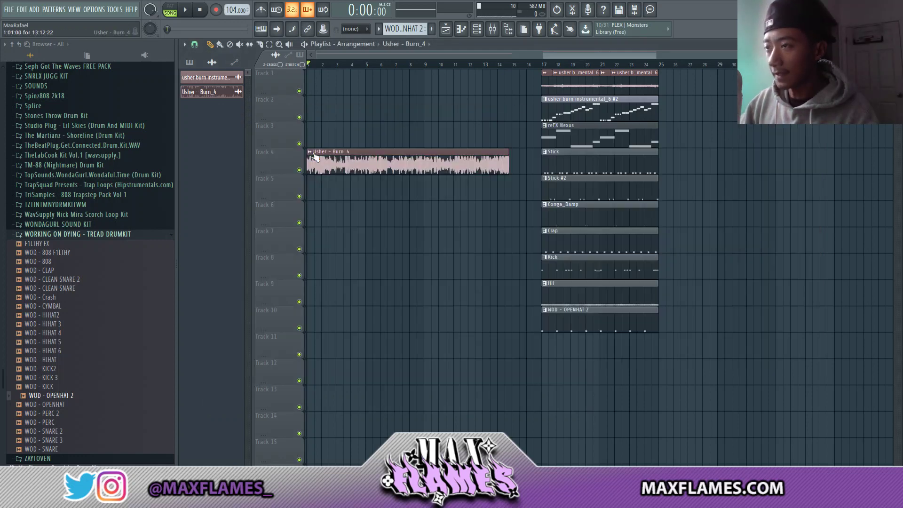
Step: Find SOBER_ROB_fx_ambient_crackles in the Splice folder and place it at bar 1 on playlist track 12
left_click(59, 234)
scroll(57, 242, "up", 10)
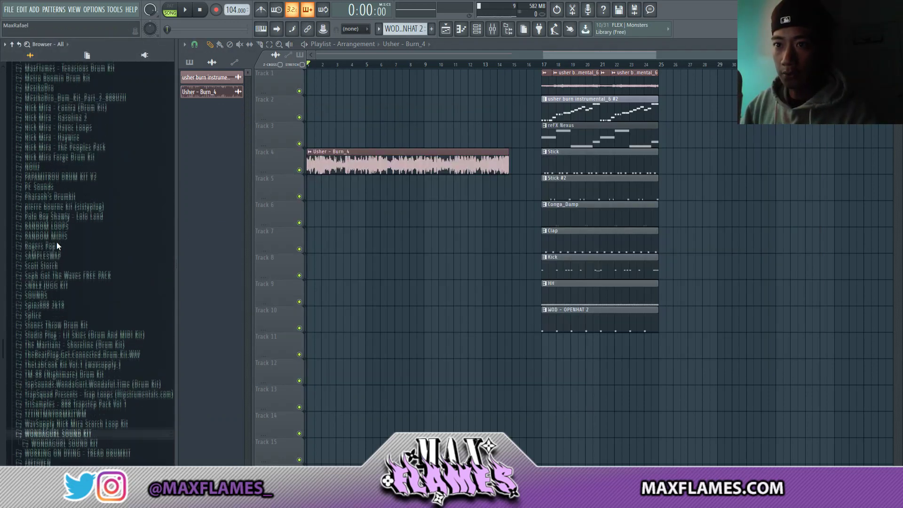
left_click_drag(56, 241, 61, 245)
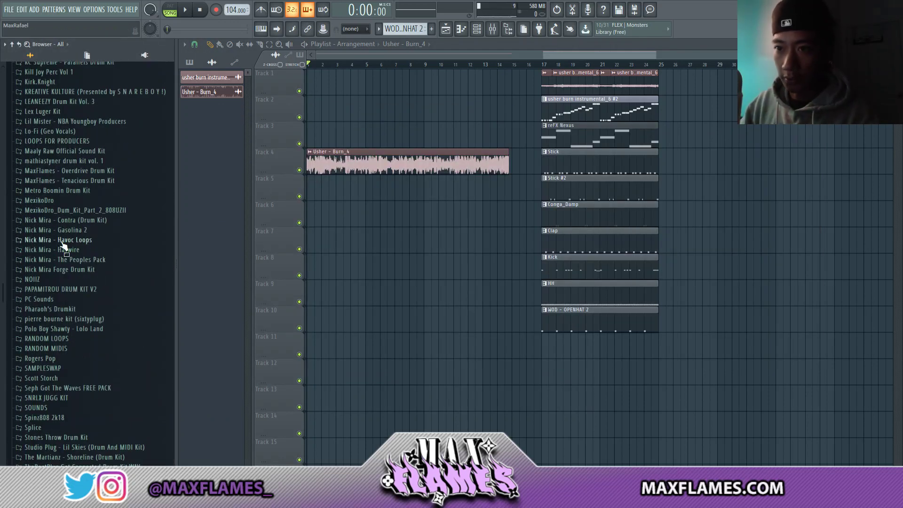
scroll(65, 246, "up", 5)
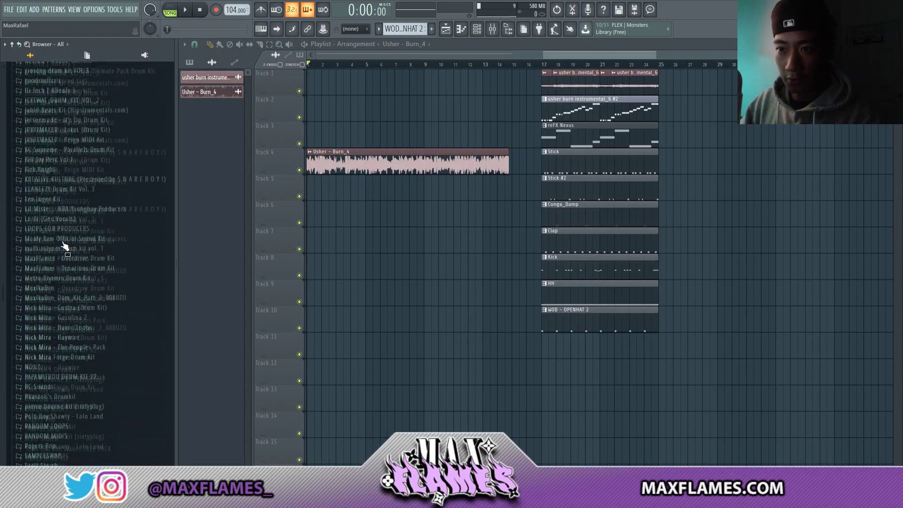
scroll(64, 246, "down", 6)
scroll(45, 347, "down", 1)
scroll(45, 348, "down", 3)
left_click(26, 268)
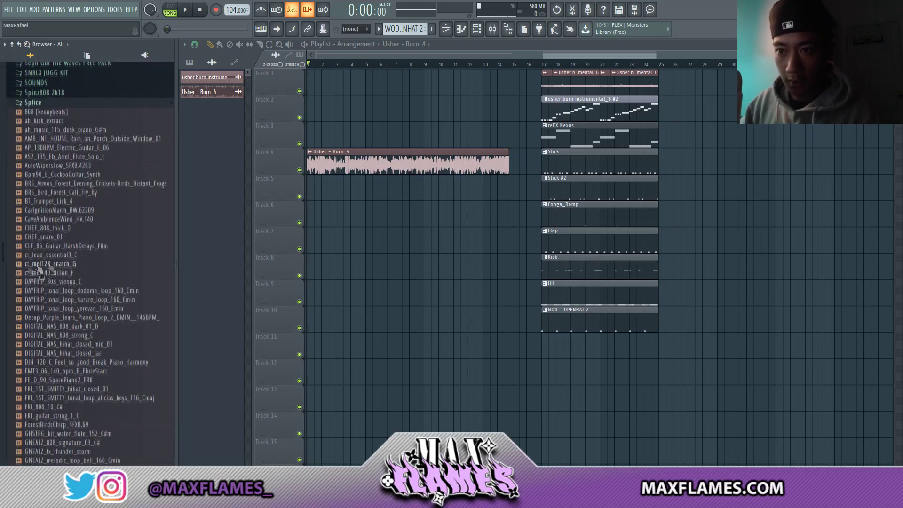
scroll(75, 257, "down", 10)
scroll(72, 254, "down", 6)
left_click_drag(69, 128, 331, 374)
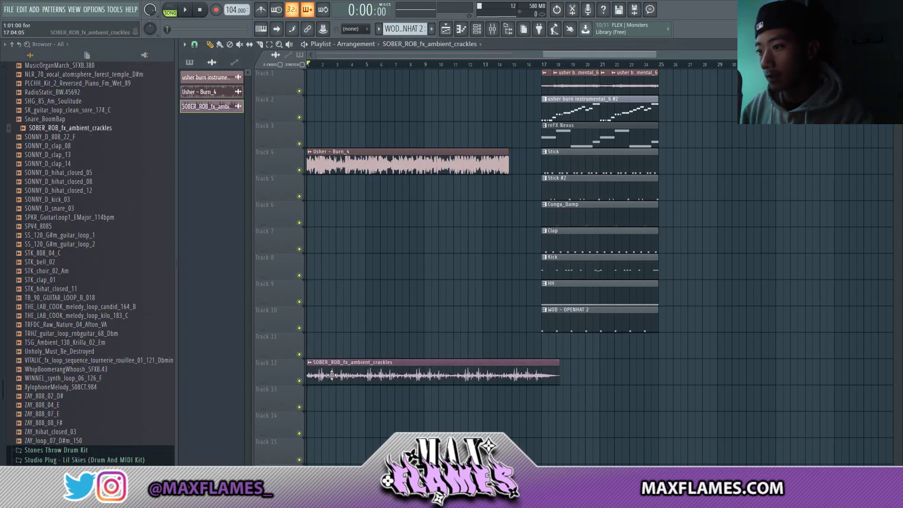
Step: Route the SOBER_ROB_fx_ambient_crackles clip to mixer track 4, lower its volume to about 32% and close the open windows
double_click(325, 370)
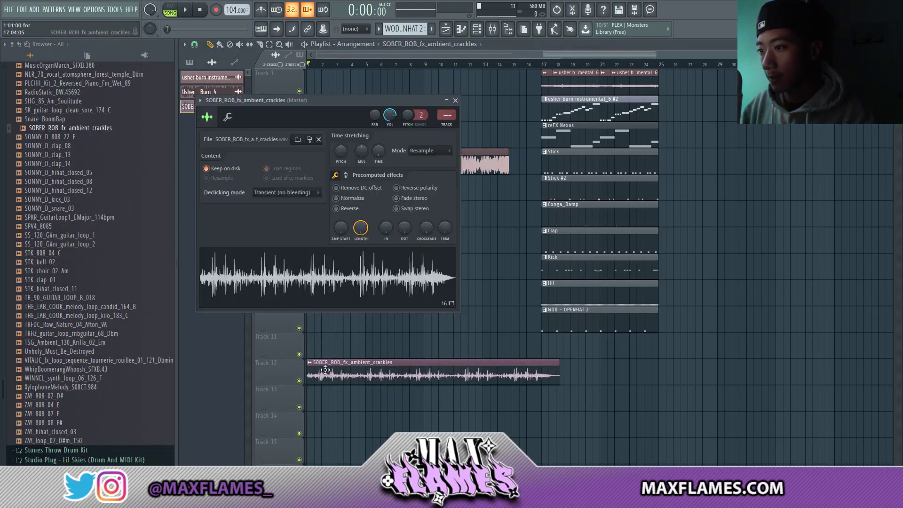
left_click(447, 125)
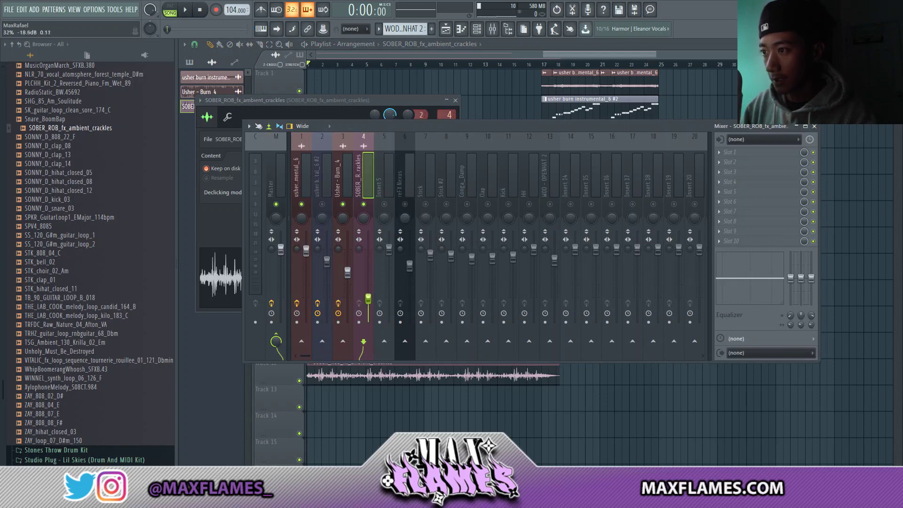
key("F12")
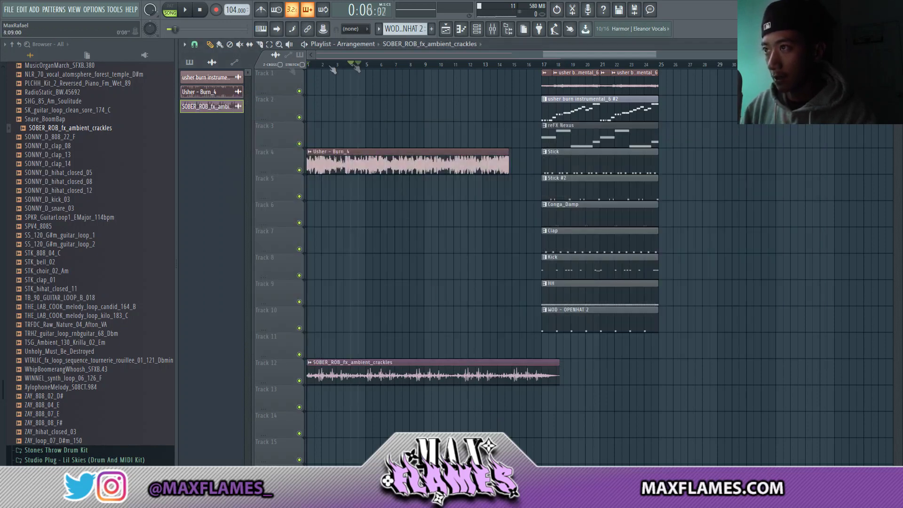
Step: Play the intro and move all the beat clips to start at bar 15, just after the Usher - Burn_4 clip
scroll(379, 179, "up", 2)
scroll(372, 183, "down", 2)
left_click(367, 168)
key("space")
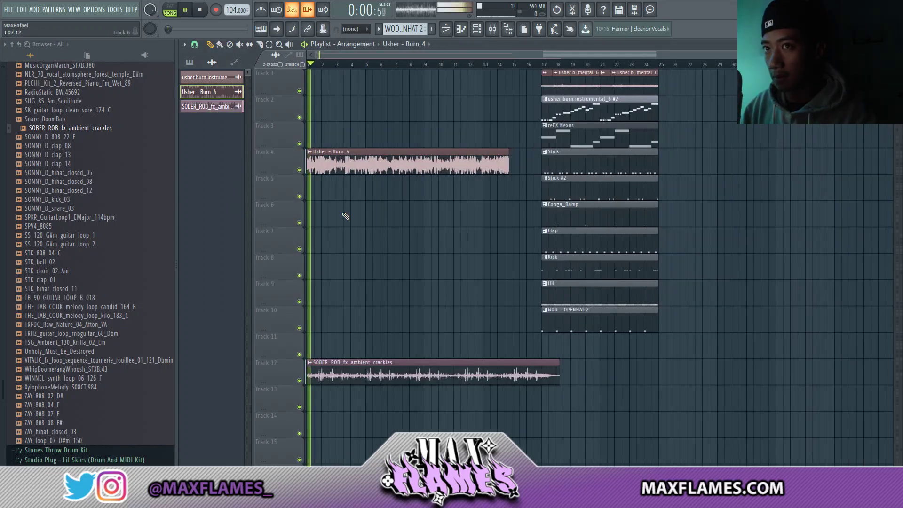
scroll(483, 165, "up", 3)
scroll(515, 206, "down", 2)
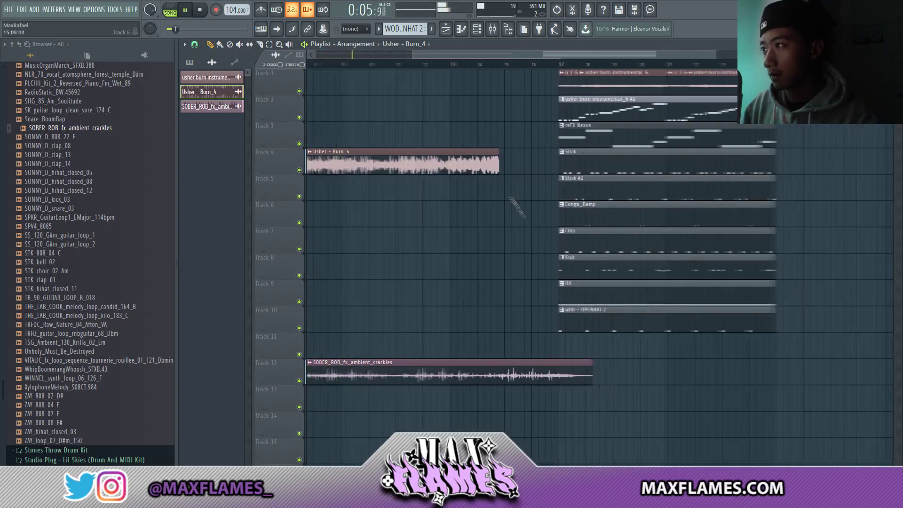
left_click_drag(726, 348, 634, 69)
left_click_drag(805, 356, 623, 63)
left_click_drag(655, 88, 614, 87)
left_click(500, 254, "ctrl")
Step: Check the level of the crackles clip's mixer track during playback and return to the playlist
double_click(458, 369)
key("F9")
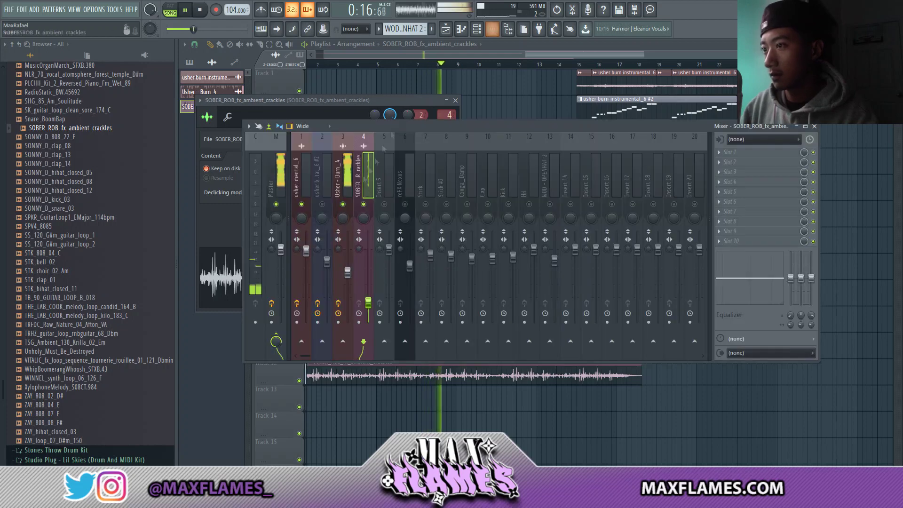
key("F5")
Step: Duplicate the eight-bar beat section three times and delete the usher burn instrumental_6 #2 and drum clips from its first eight bars
scroll(587, 207, "up", 2)
scroll(606, 235, "down", 3)
left_click_drag(664, 358, 526, 64)
key("ctrl+b")
key("ctrl+b")
key("ctrl+b")
scroll(494, 142, "down", 2)
key("ctrl+d")
scroll(452, 160, "up", 3)
right_click(453, 112)
right_click(454, 169)
scroll(431, 188, "up", 2)
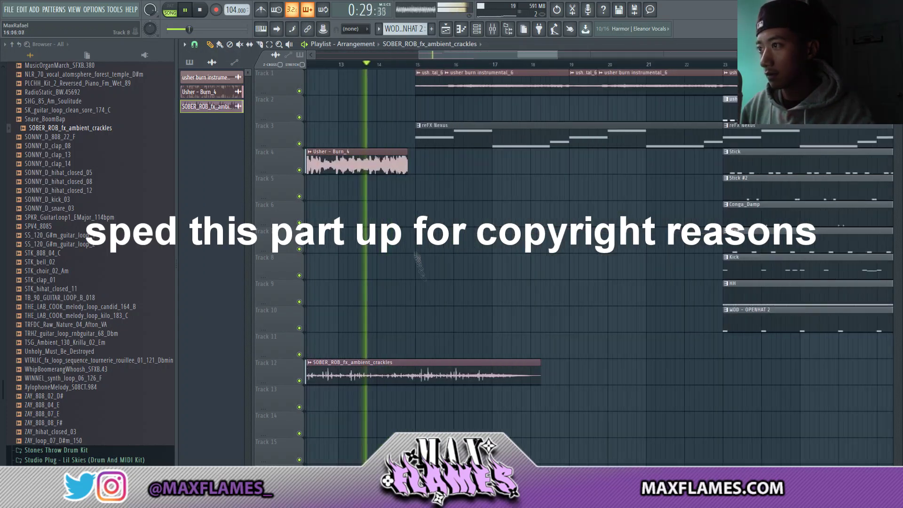
Step: Lengthen the end of the Usher - Burn_4 clip slightly, look over its channel settings and play the transition into the beat
scroll(411, 166, "up", 3)
left_click_drag(413, 166, 425, 165)
scroll(452, 174, "down", 3)
double_click(429, 163)
left_click(409, 102)
left_click(394, 65)
scroll(411, 164, "down", 3)
scroll(418, 165, "up", 2)
Step: Readjust the Usher - Burn_4 clip's channel settings and trim its end to bar 15, where the beat enters
left_click(384, 65)
scroll(421, 164, "up", 2)
double_click(422, 163)
left_click_drag(334, 154, 334, 149)
left_click(409, 102)
left_click(349, 64)
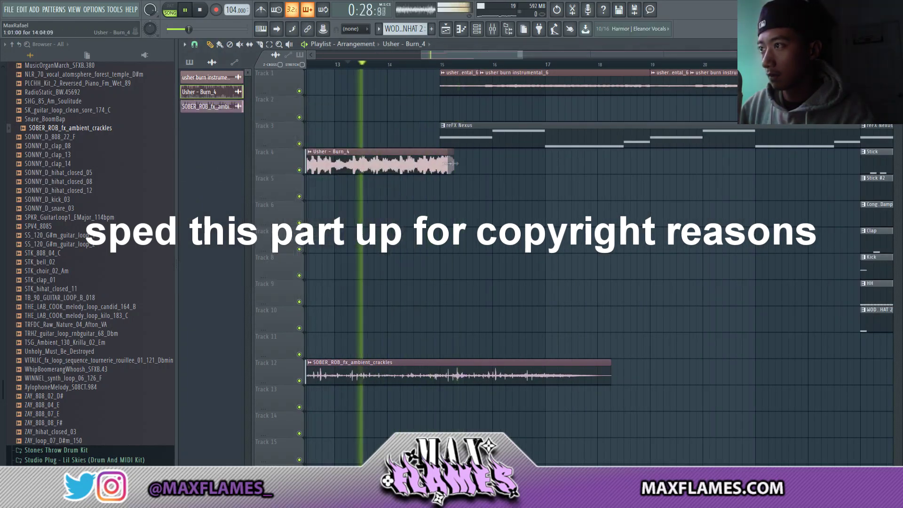
left_click_drag(457, 165, 439, 166)
Step: Place a HalfTime - Mix level automation clip at bar 47 on playlist track 11
scroll(439, 168, "up", 2)
scroll(450, 177, "down", 6)
scroll(464, 193, "down", 2)
left_click(715, 343)
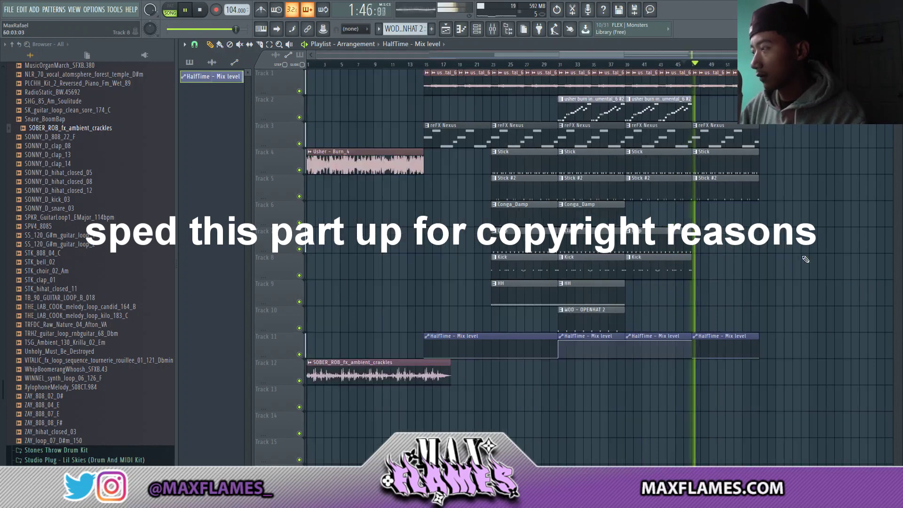
Step: Duplicate the arrangement section from bar 23 to bar 55 directly after itself, starting at bar 55, and clear the selection
key("F9")
key("F9")
left_click_drag(238, 29, 197, 30)
left_click_drag(491, 64, 760, 64, "ctrl")
key("ctrl+b")
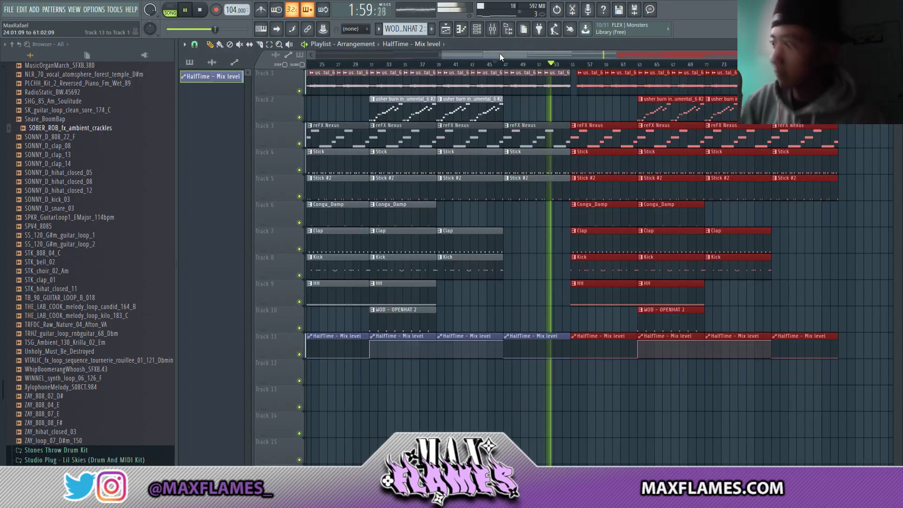
scroll(560, 127, "up", 2)
key("ctrl+d")
left_click(357, 65)
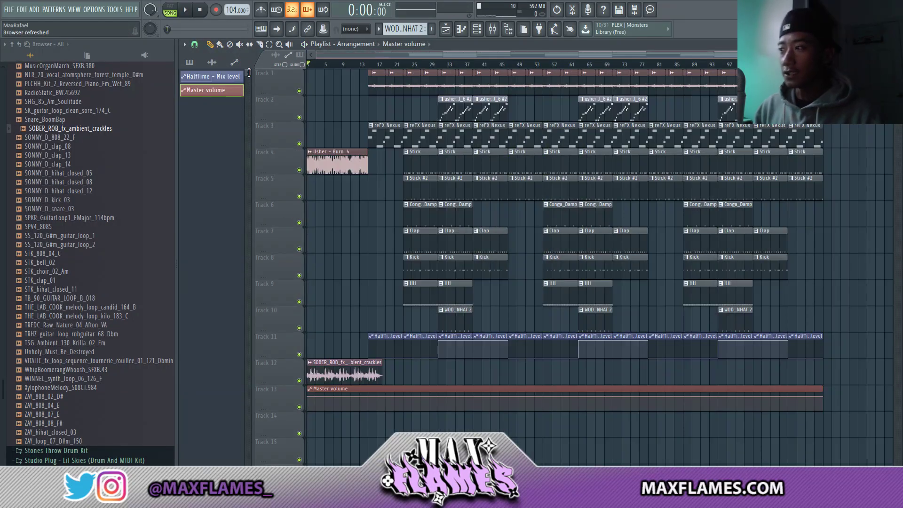